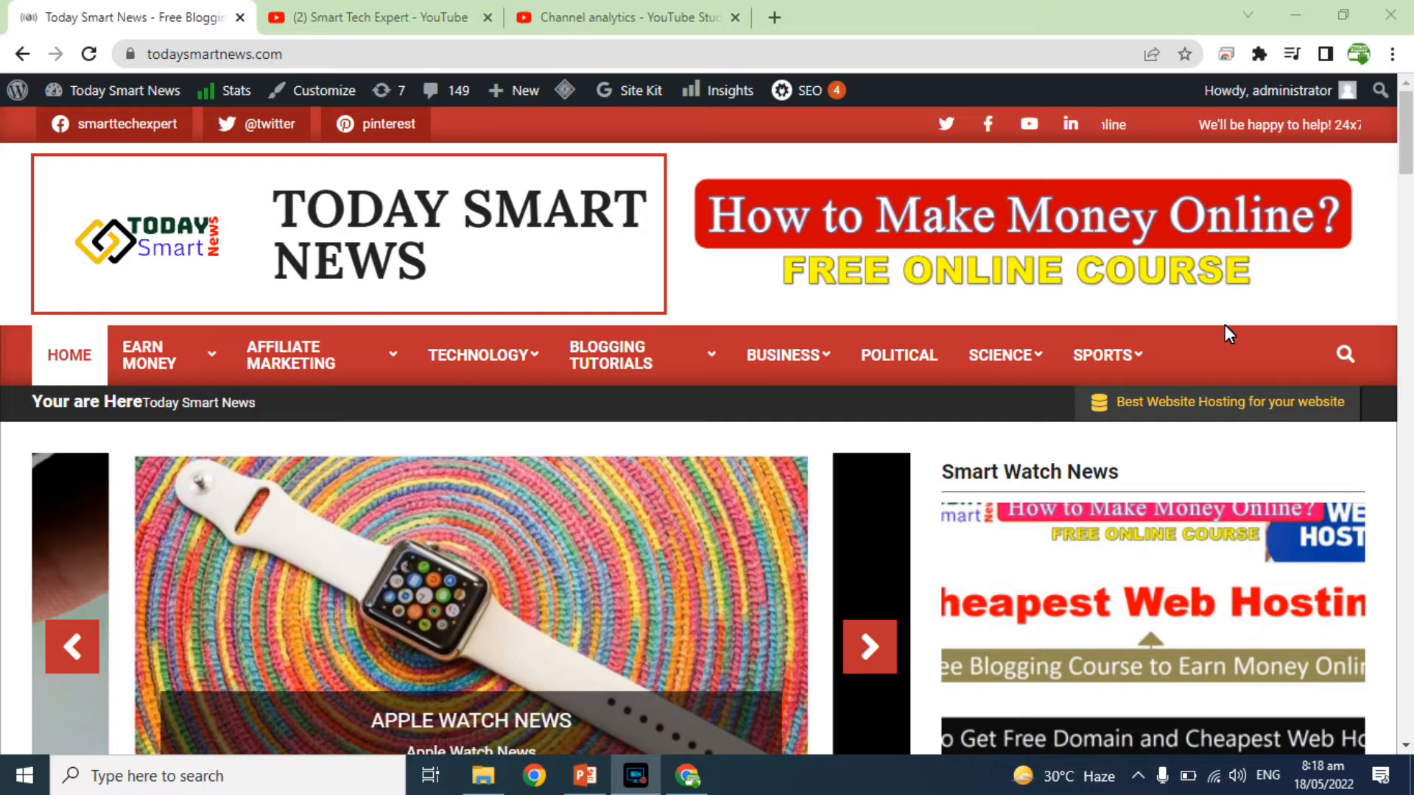
Open the Today Smart News - Free Blogging playlist from the Smart Tech Expert YouTube channel and look through its videos
{"action": "left_click", "coordinate": [1406, 144]}
{"action": "left_click_drag", "start_coordinate": [1406, 143], "coordinate": [1367, 81]}
{"action": "left_click", "coordinate": [442, 15]}
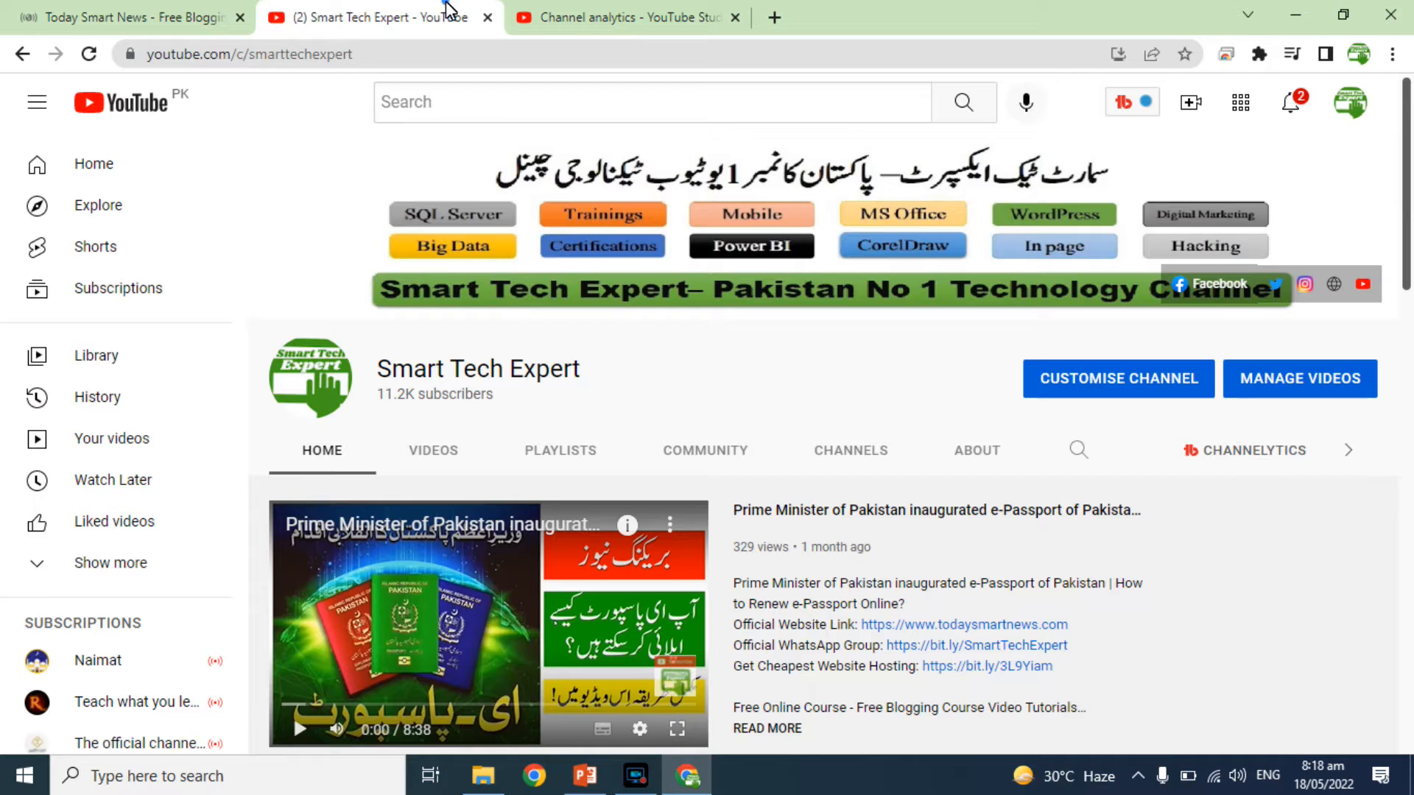
{"action": "left_click", "coordinate": [561, 452]}
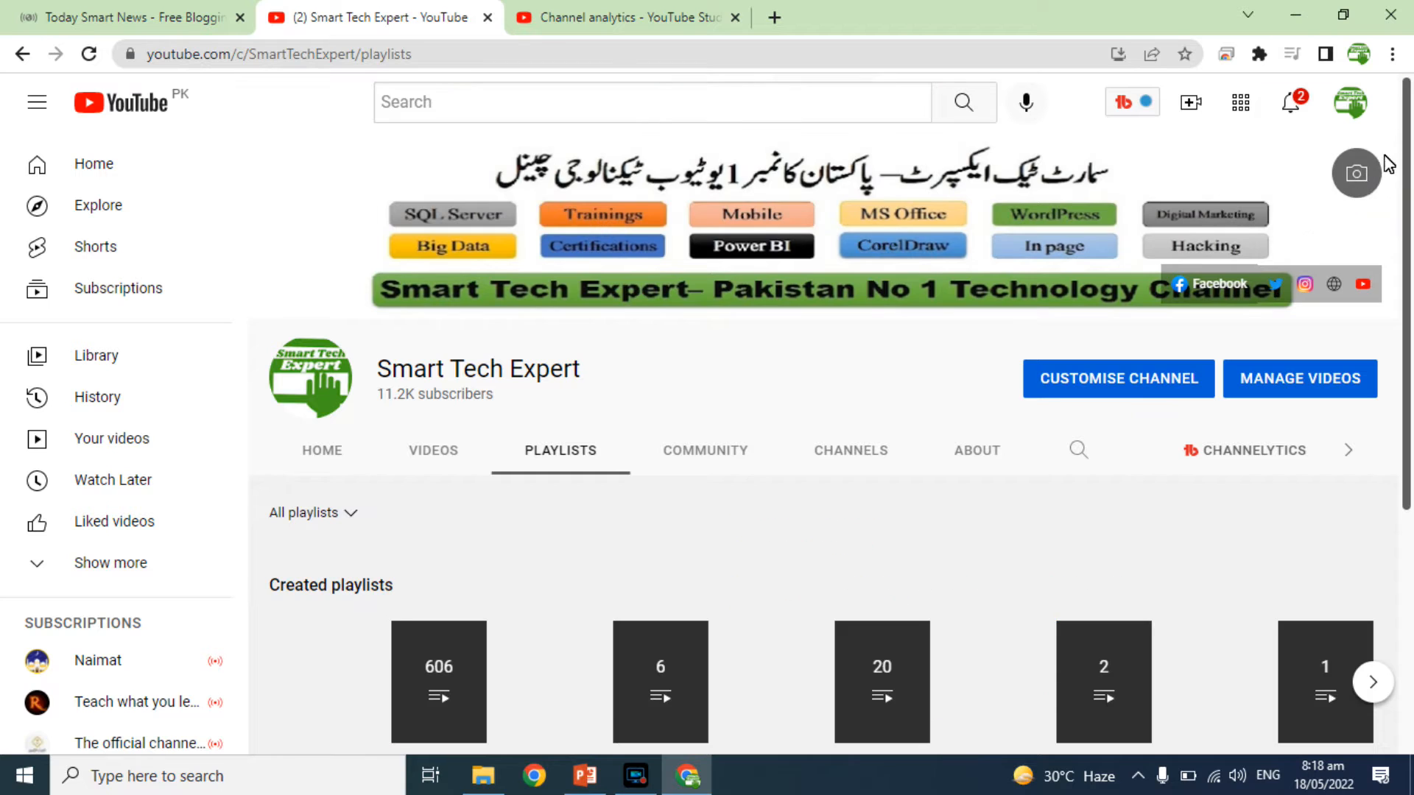
{"action": "left_click_drag", "start_coordinate": [1406, 154], "coordinate": [1398, 287]}
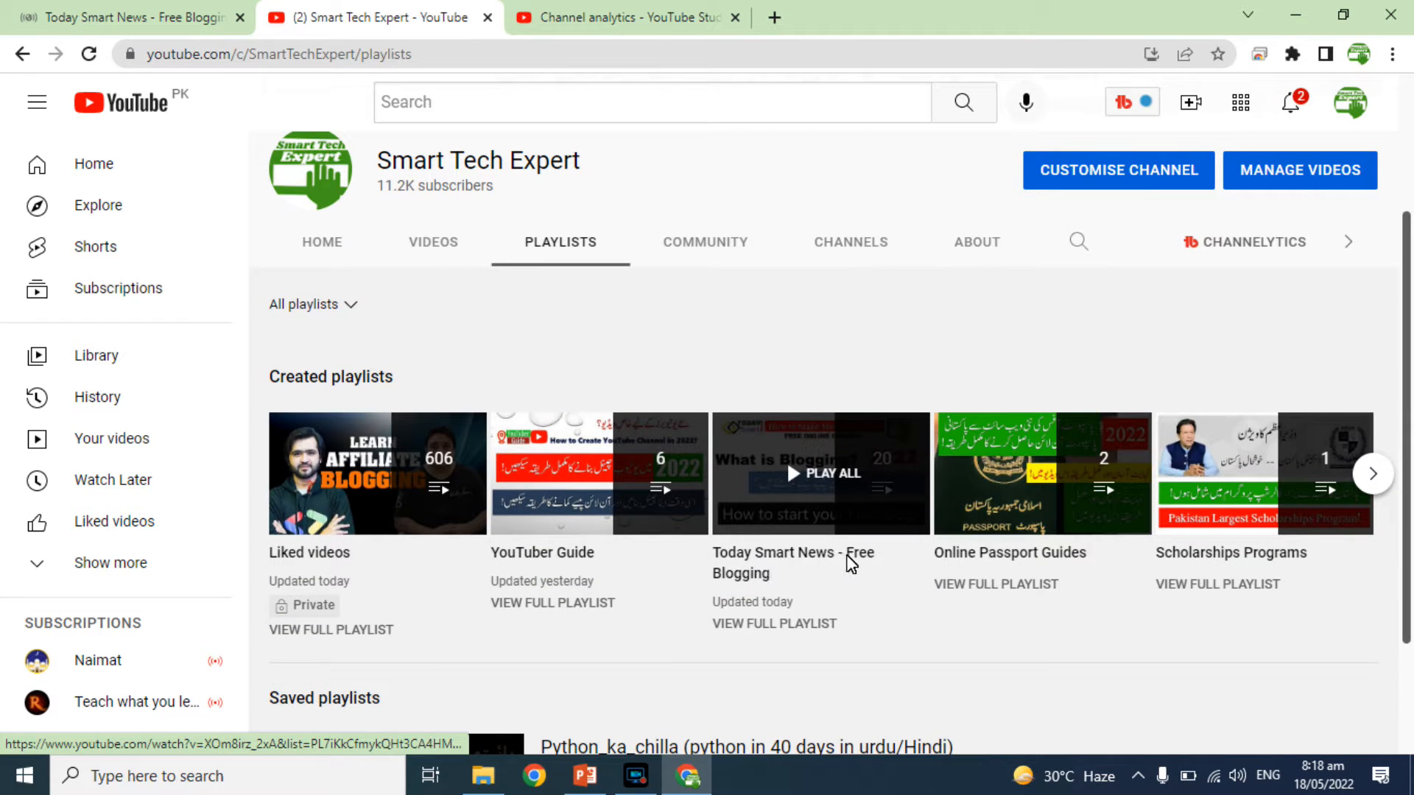
{"action": "left_click", "coordinate": [779, 625]}
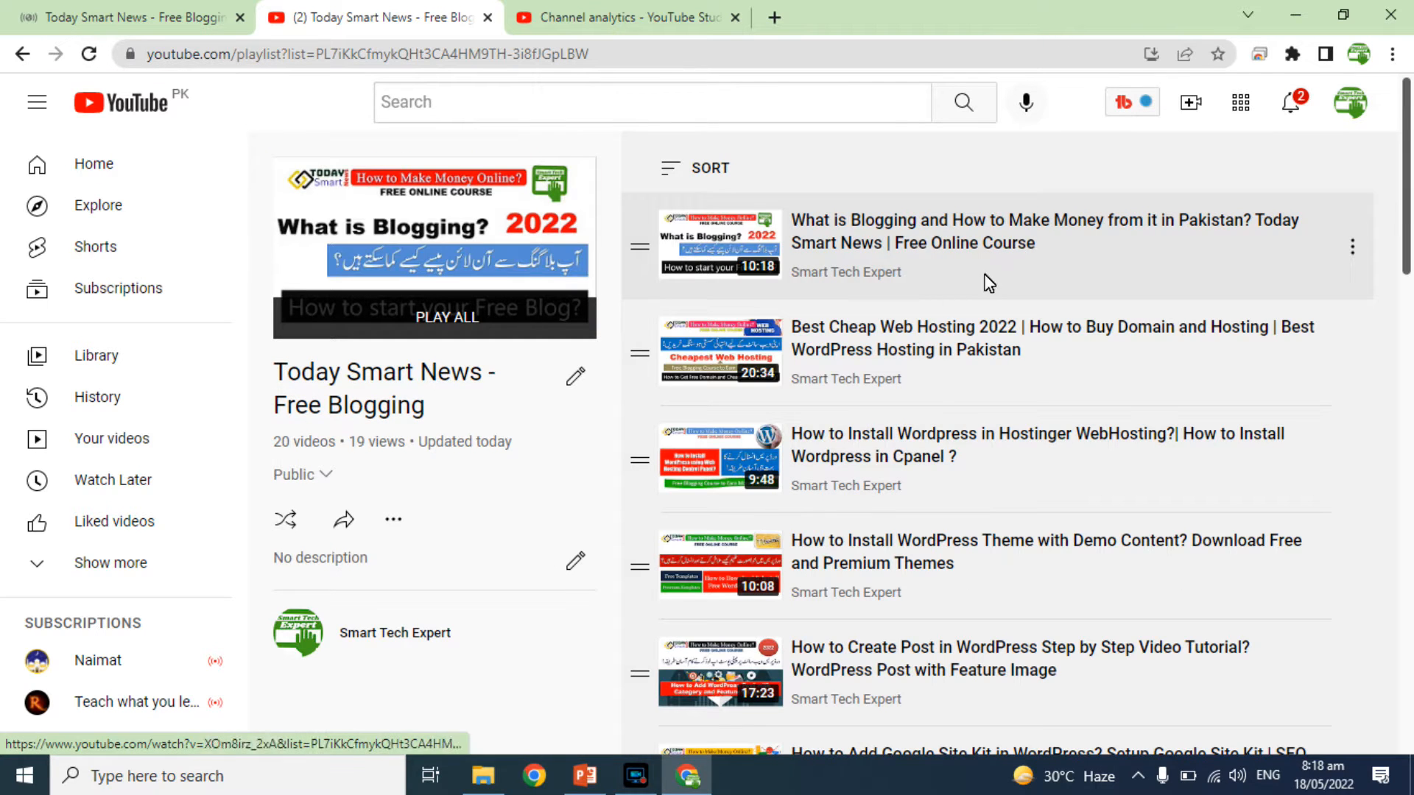
{"action": "left_click_drag", "start_coordinate": [1406, 198], "coordinate": [1406, 481]}
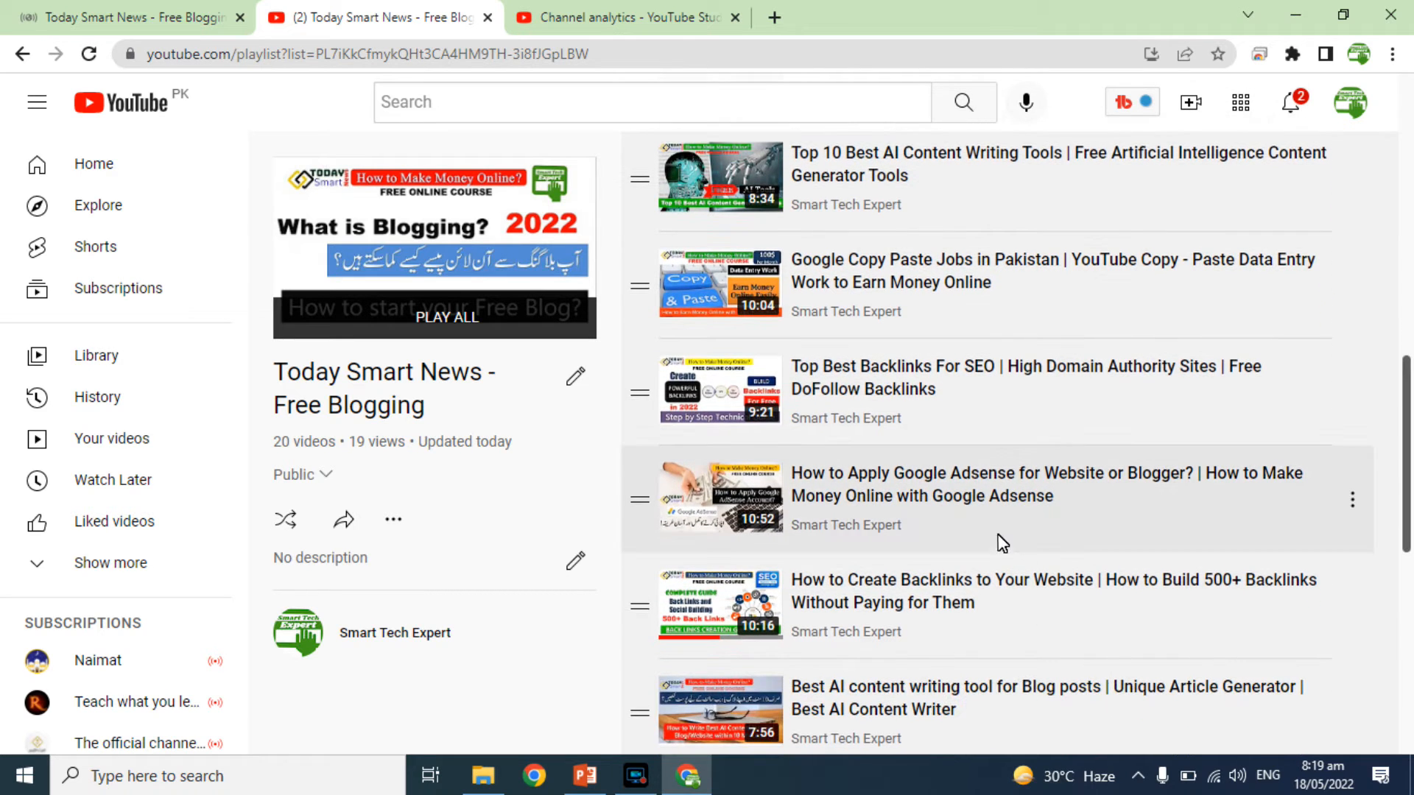
{"action": "left_click_drag", "start_coordinate": [1406, 423], "coordinate": [1296, 125]}
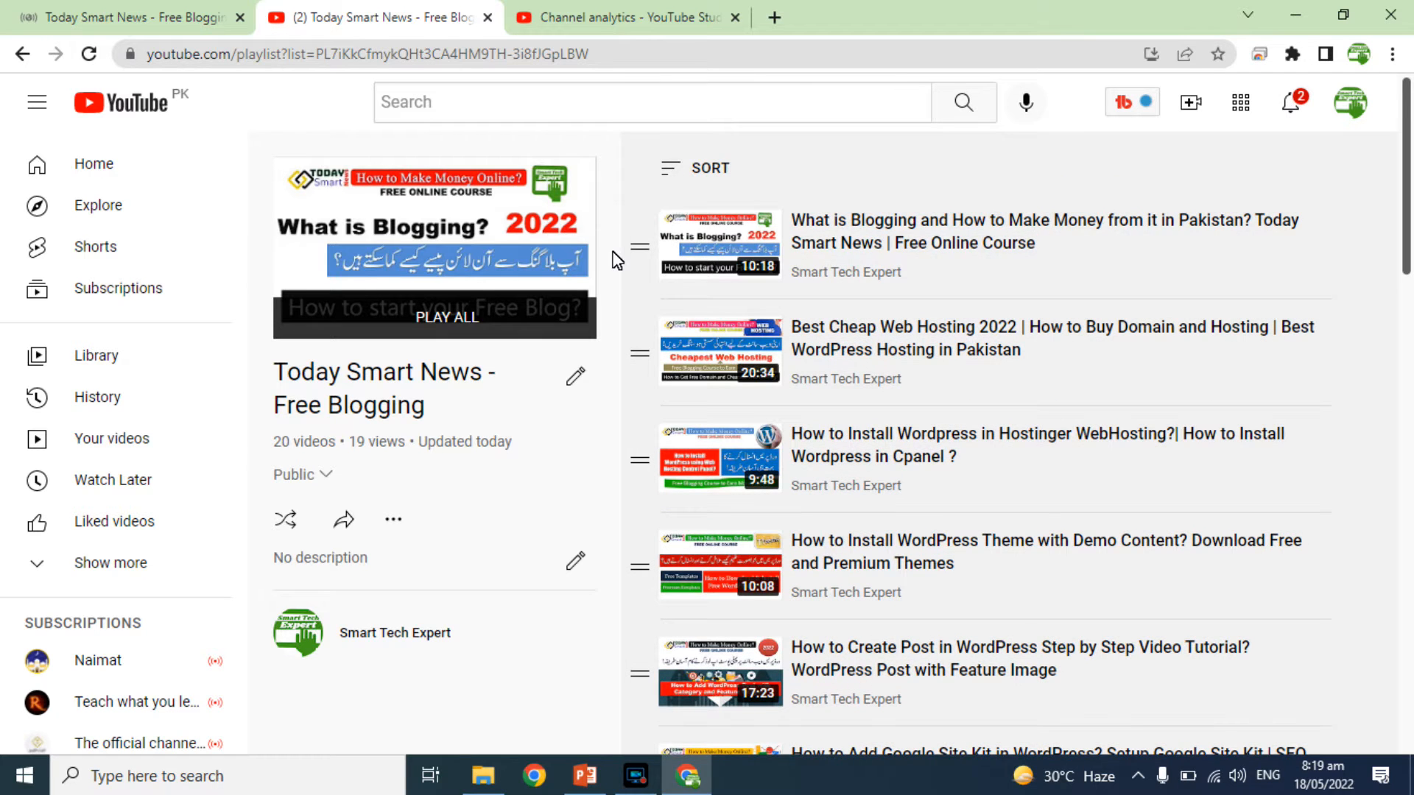
Switch to YouTube Studio and open the Research section of the channel analytics
{"action": "left_click", "coordinate": [184, 20]}
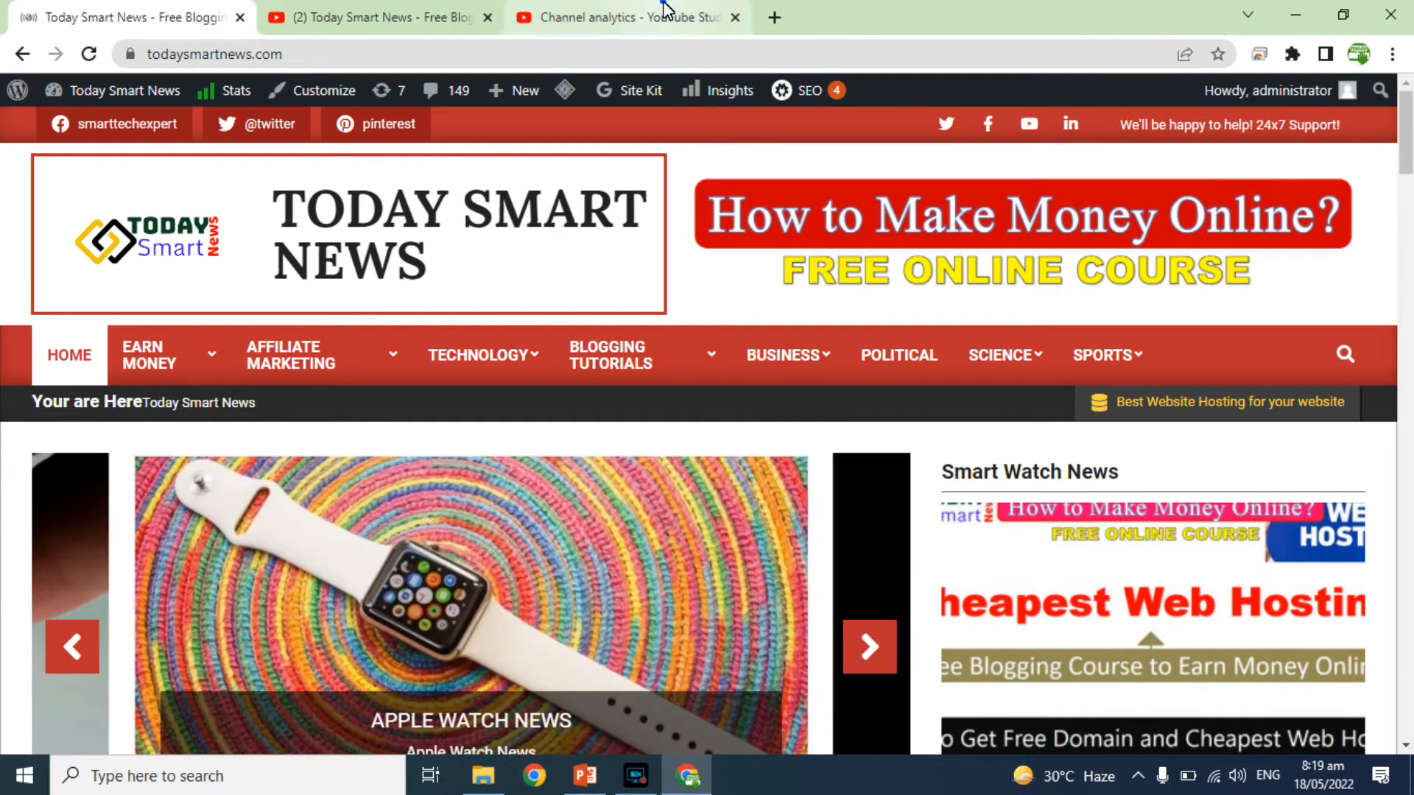
{"action": "left_click", "coordinate": [637, 22]}
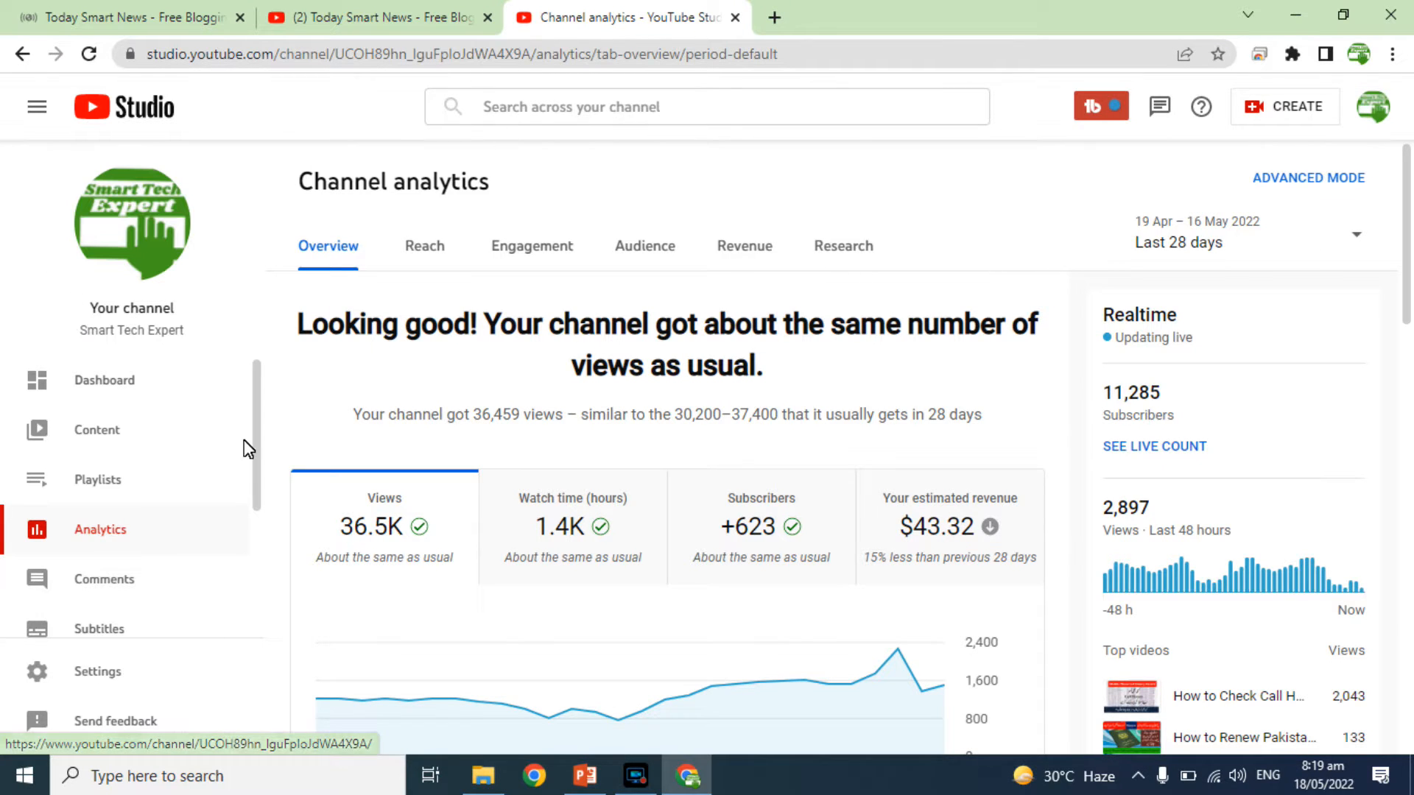
{"action": "left_click", "coordinate": [83, 541]}
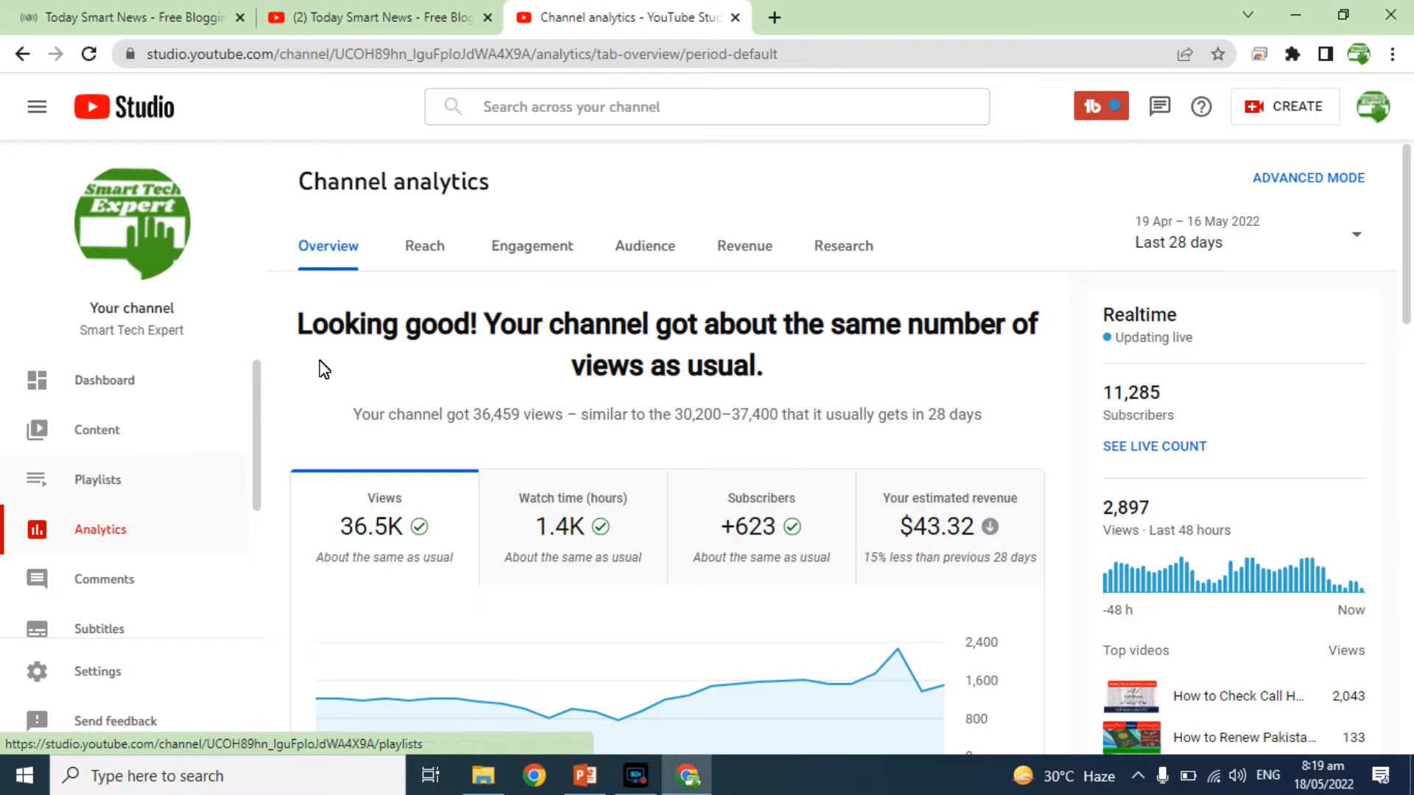
{"action": "left_click", "coordinate": [854, 248]}
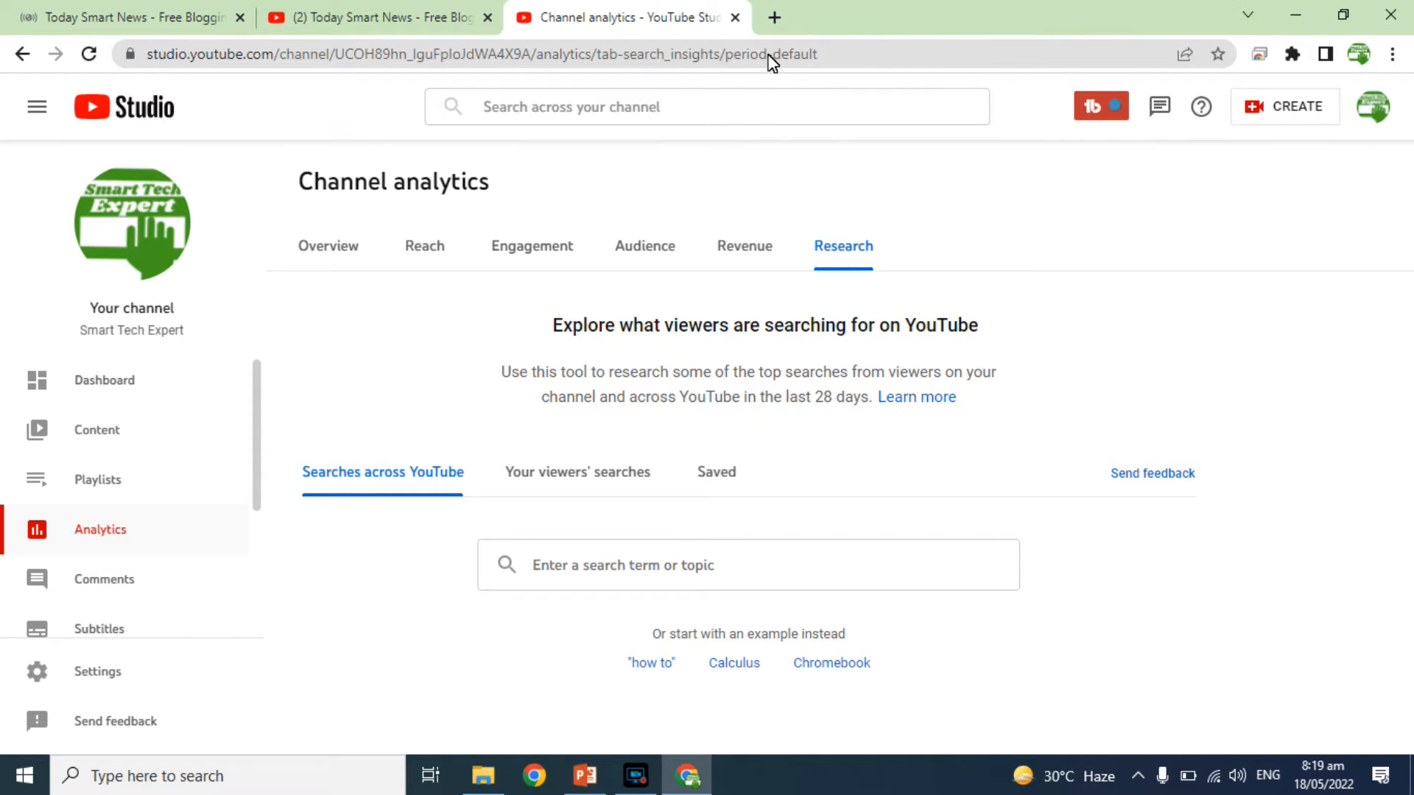
Go to google.com.pk in a new browser tab and search for heyfriday
{"action": "left_click", "coordinate": [775, 18]}
{"action": "type", "text": "google.com.pk"}
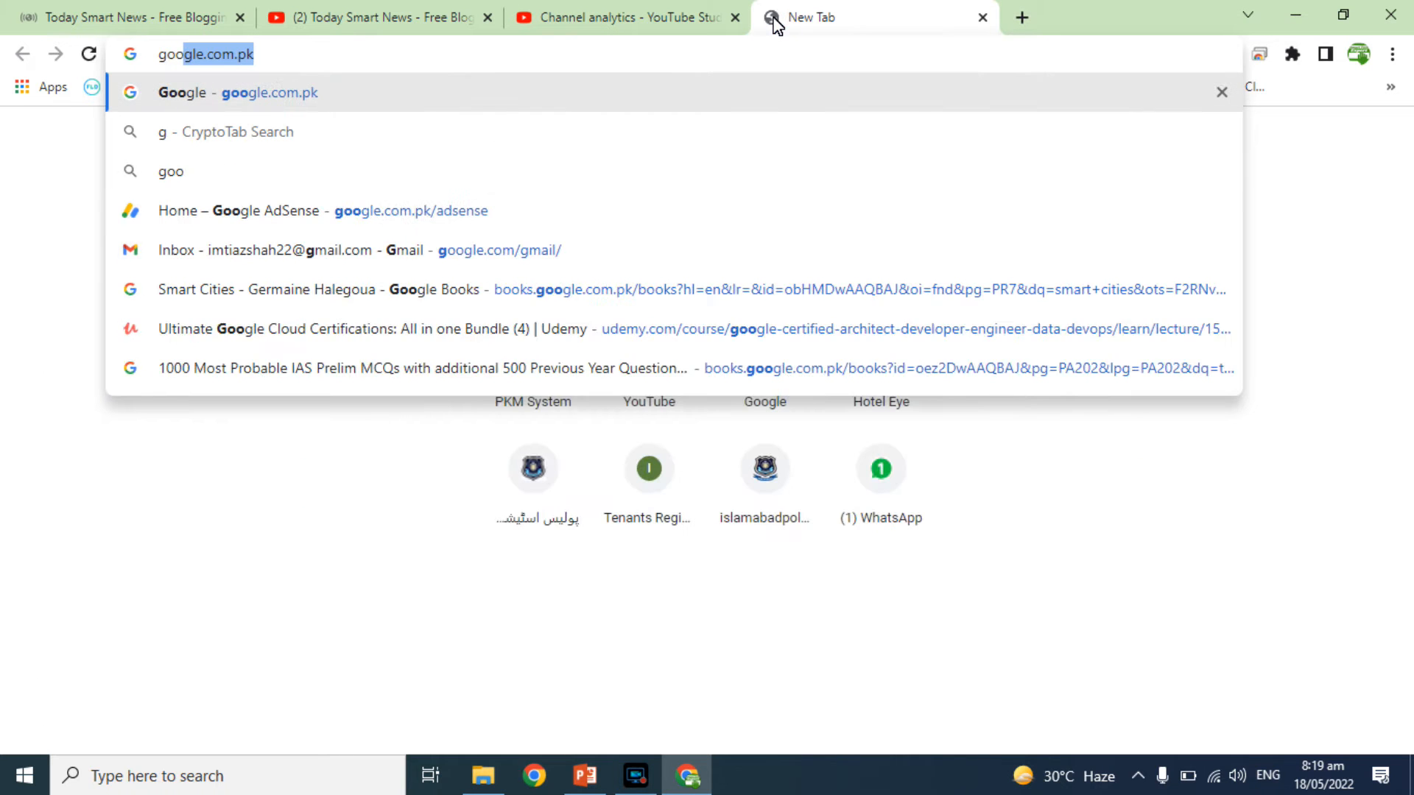
{"action": "key", "text": "Return"}
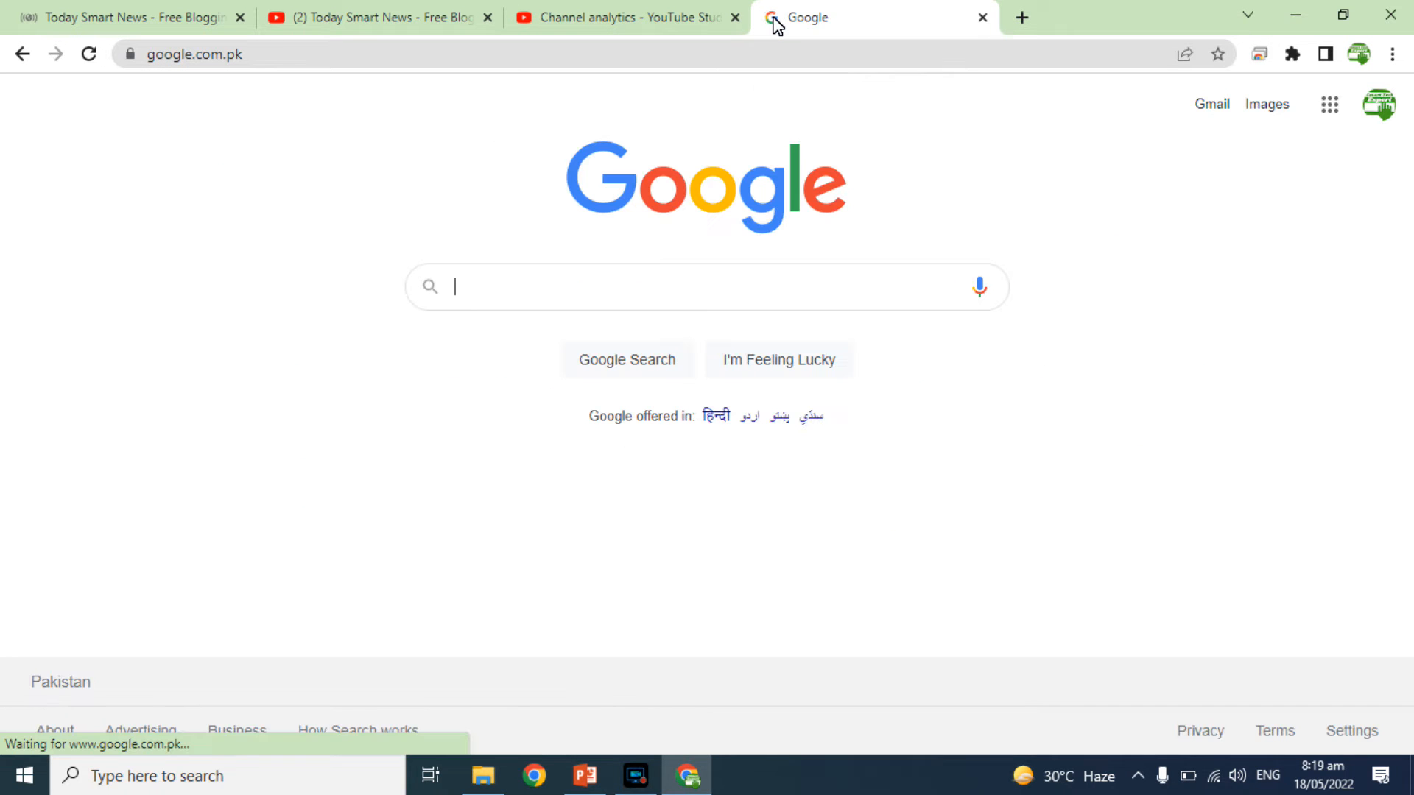
{"action": "type", "text": "heyfrid"}
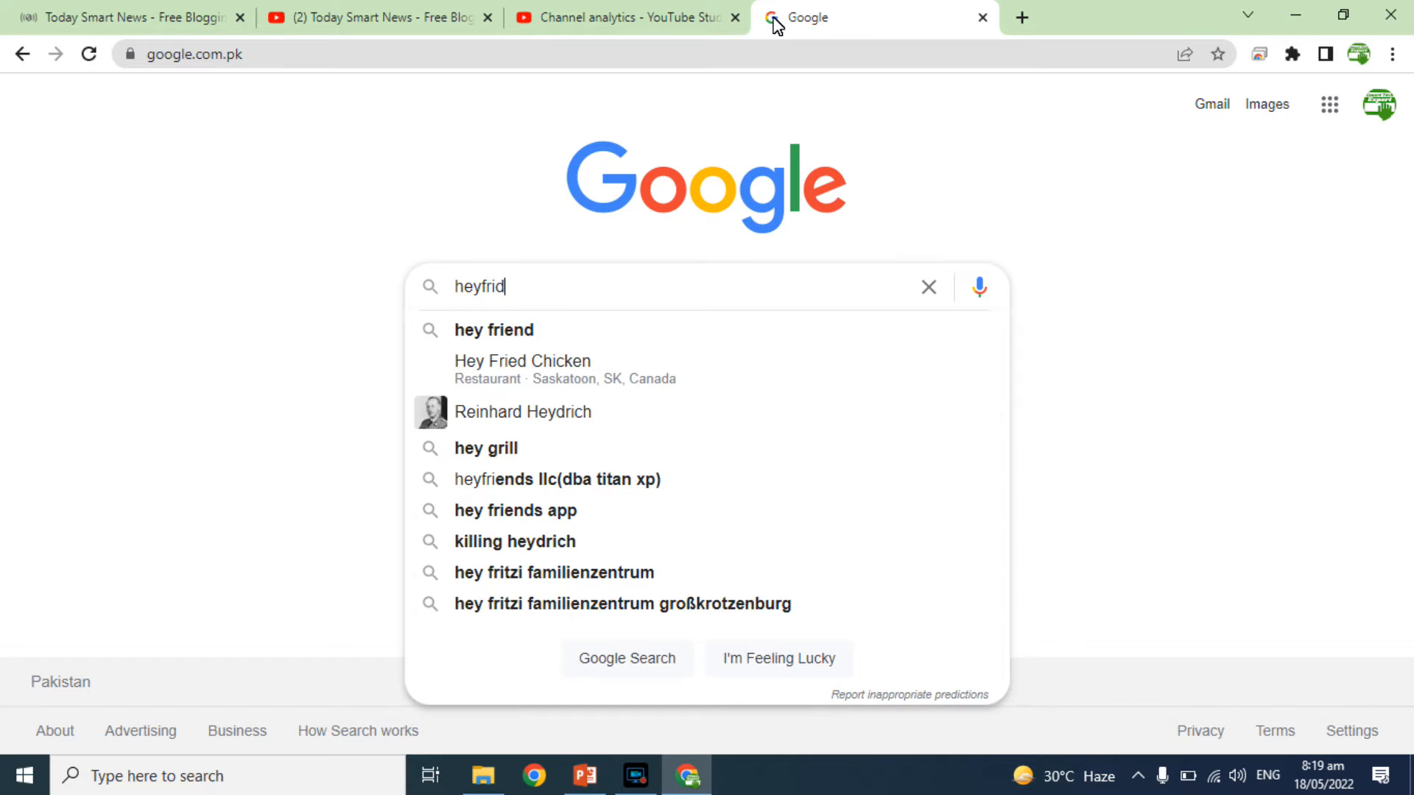
{"action": "type", "text": "ay"}
{"action": "key", "text": "Return"}
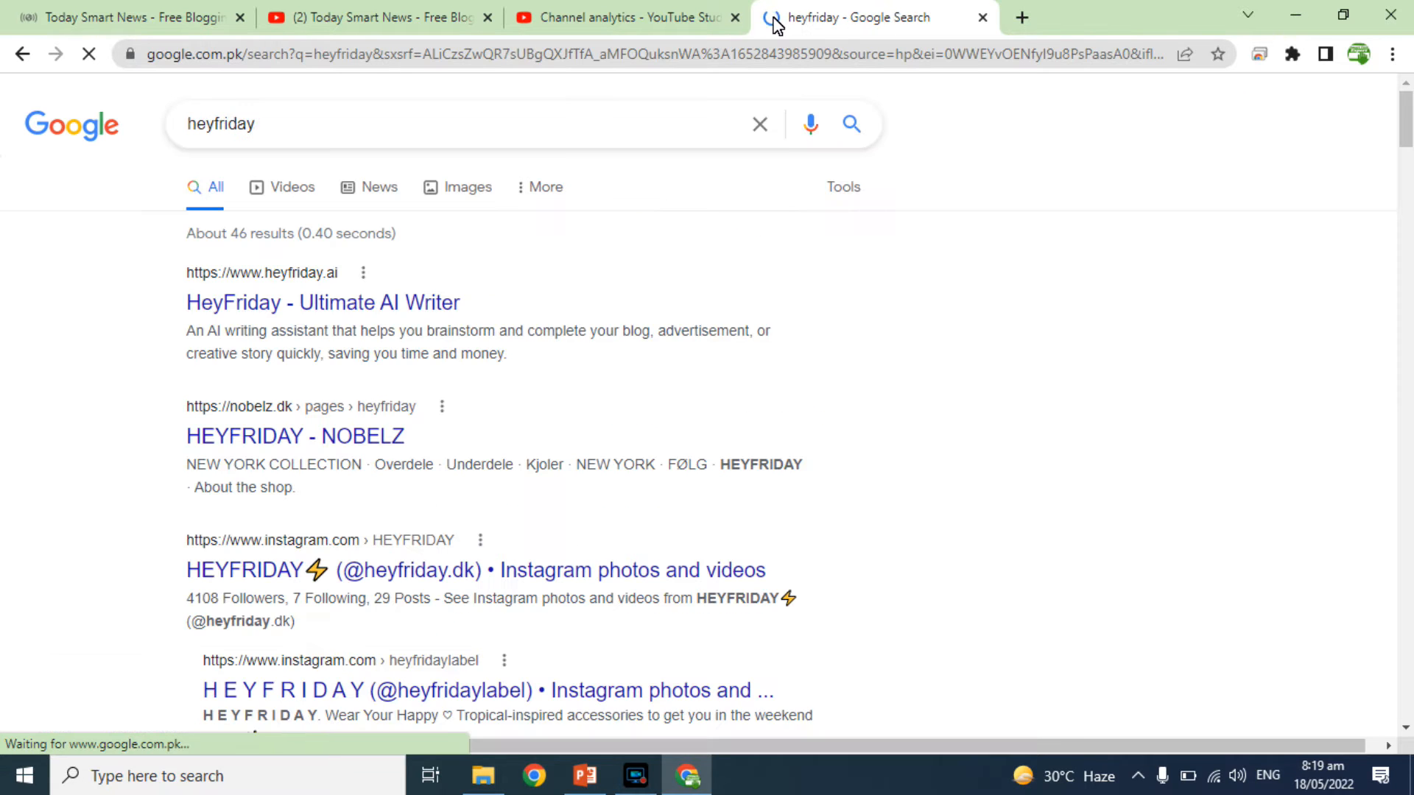
Open the HeyFriday - Ultimate AI Writer search result in a separate tab and switch to it
{"action": "right_click", "coordinate": [263, 308]}
{"action": "left_click", "coordinate": [277, 316]}
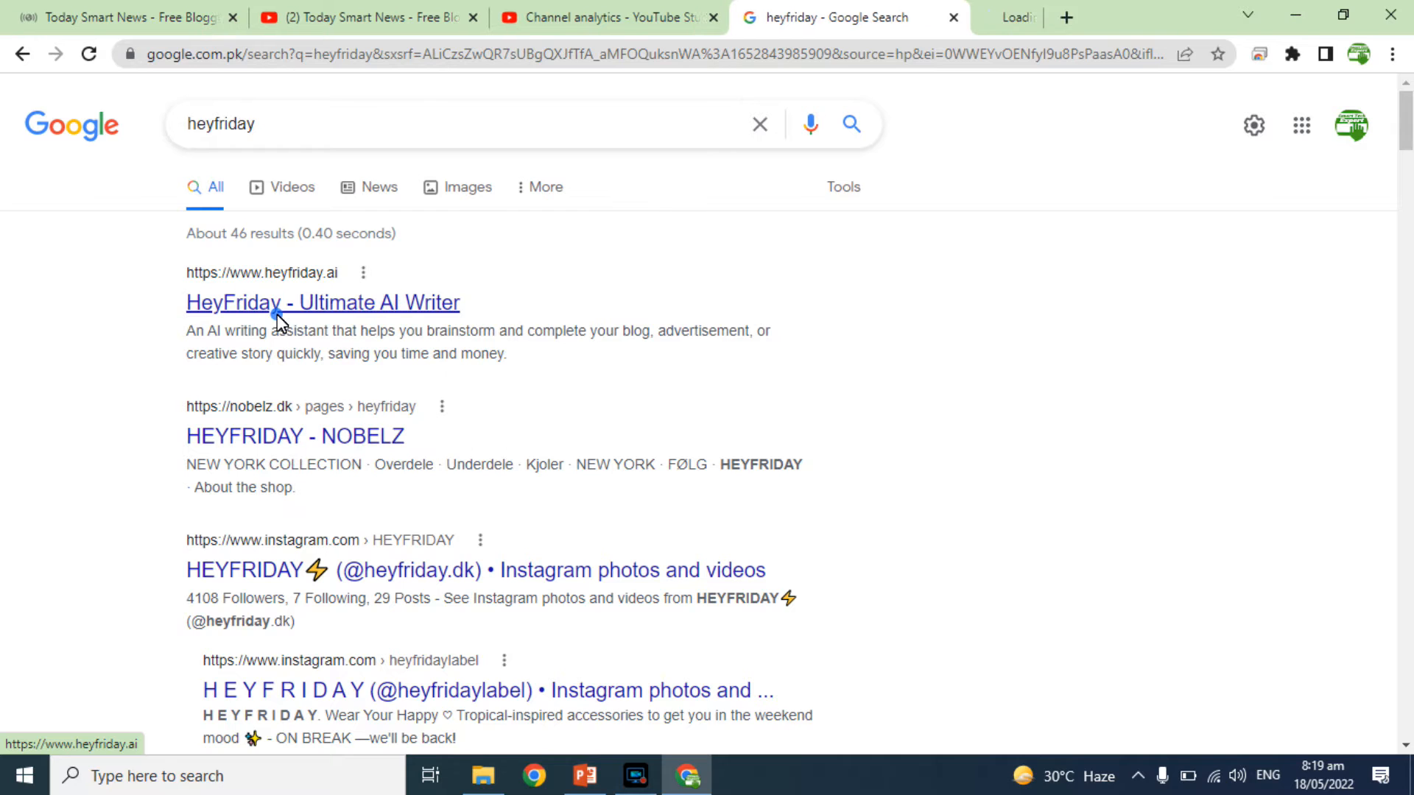
{"action": "left_click", "coordinate": [968, 15]}
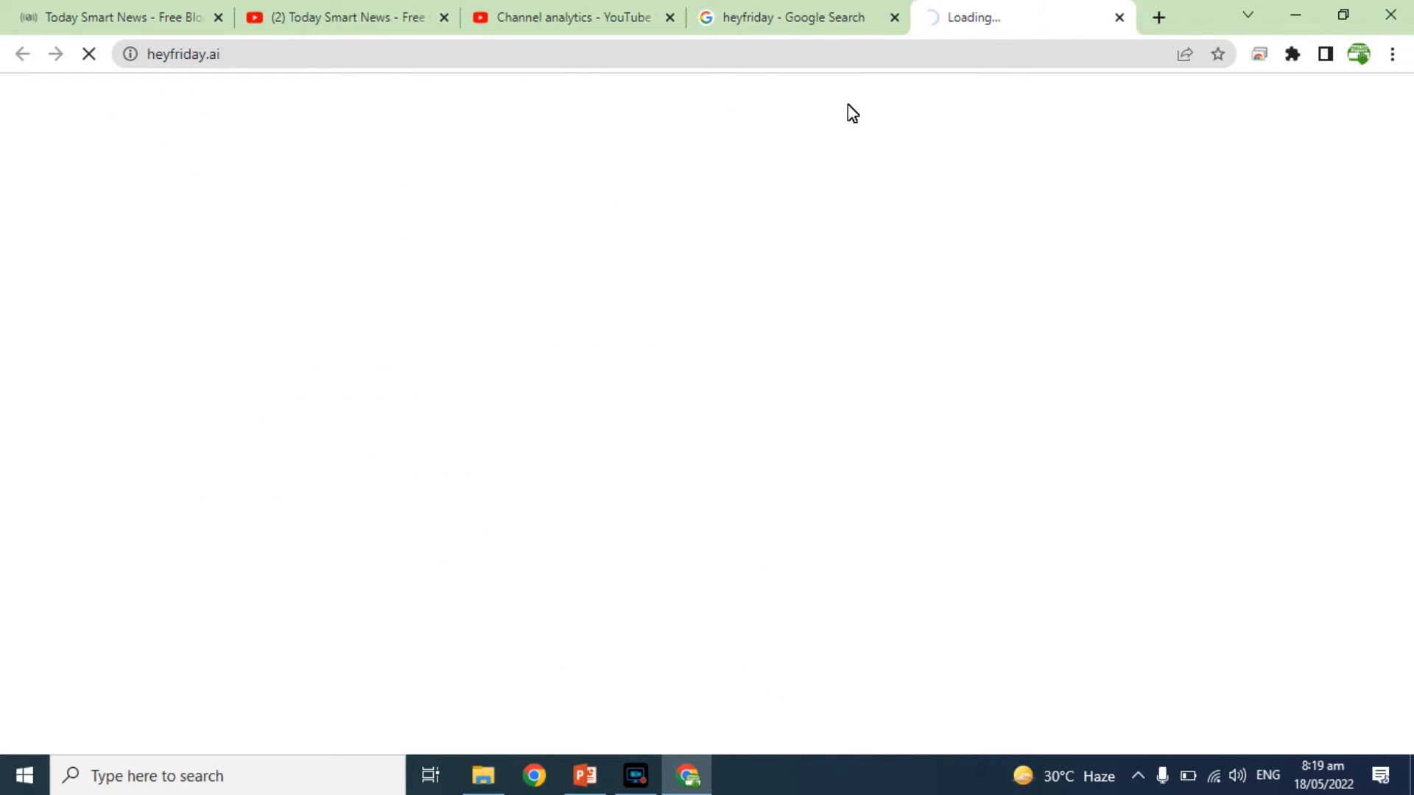
Return to the YouTube Studio research page and open a blank Notepad document
{"action": "left_click", "coordinate": [563, 19]}
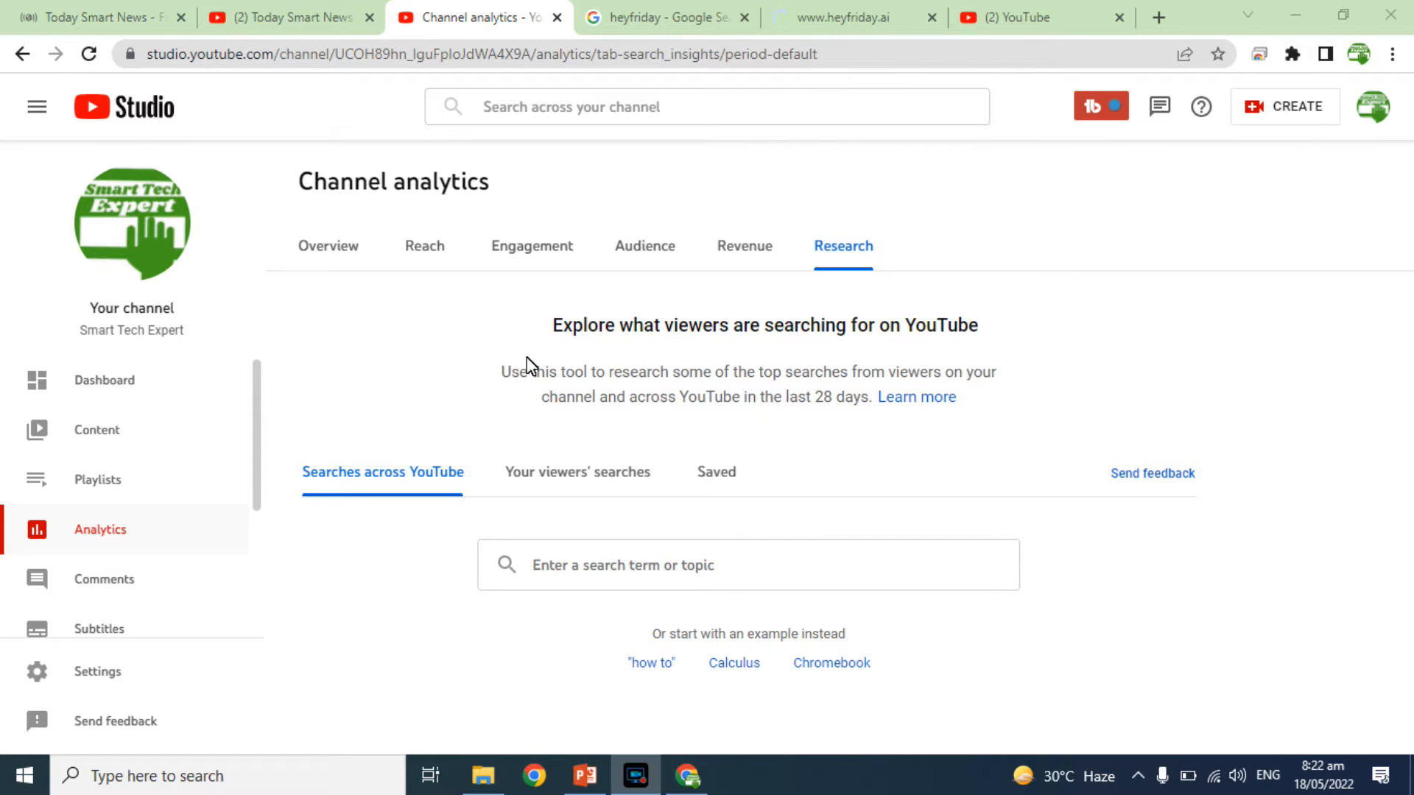
{"action": "left_click", "coordinate": [335, 782]}
{"action": "type", "text": "notepad"}
{"action": "key", "text": "Return"}
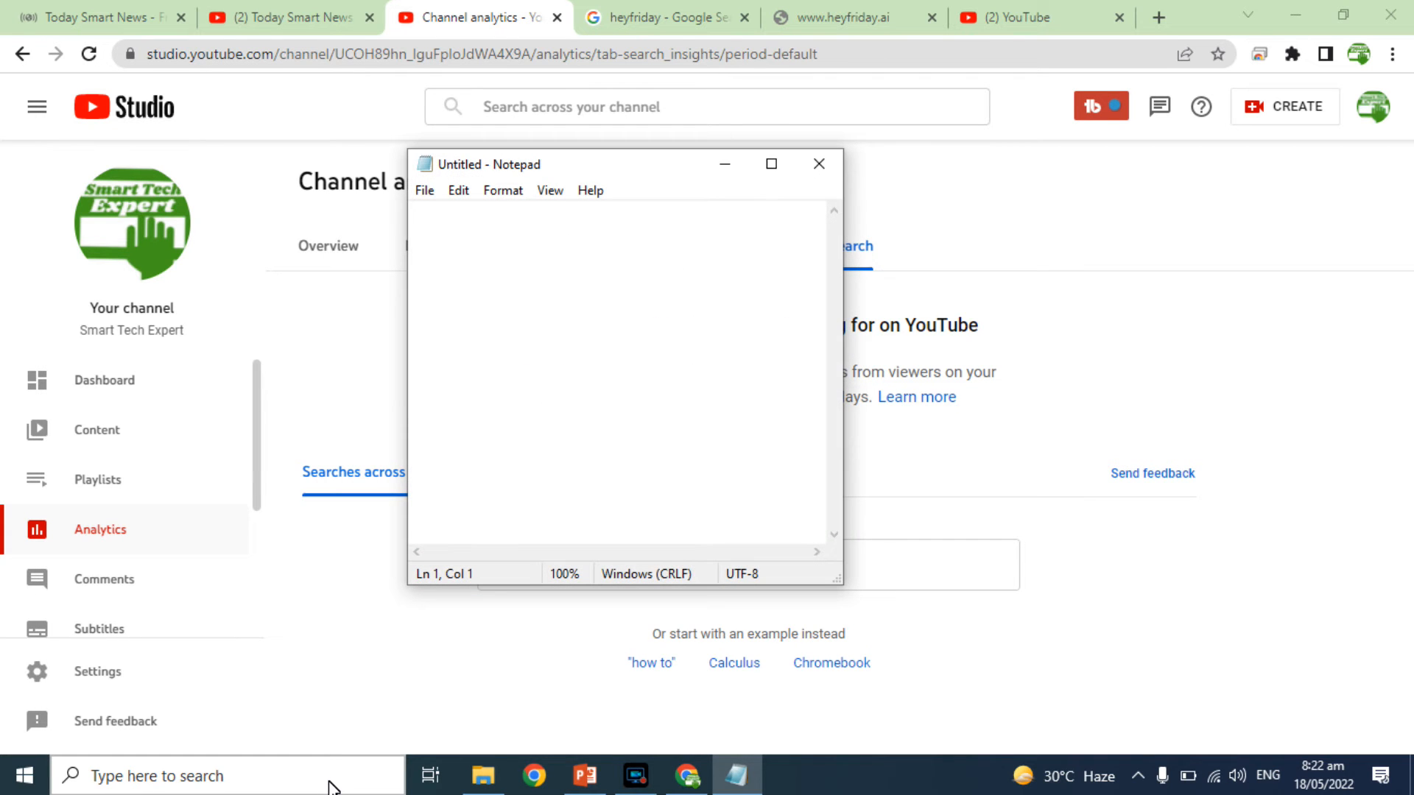
List six topic ideas on separate lines: Free blogging, Online earning, Cooking expert, cricket news, digital currency and crypto news
{"action": "type", "text": "Free"}
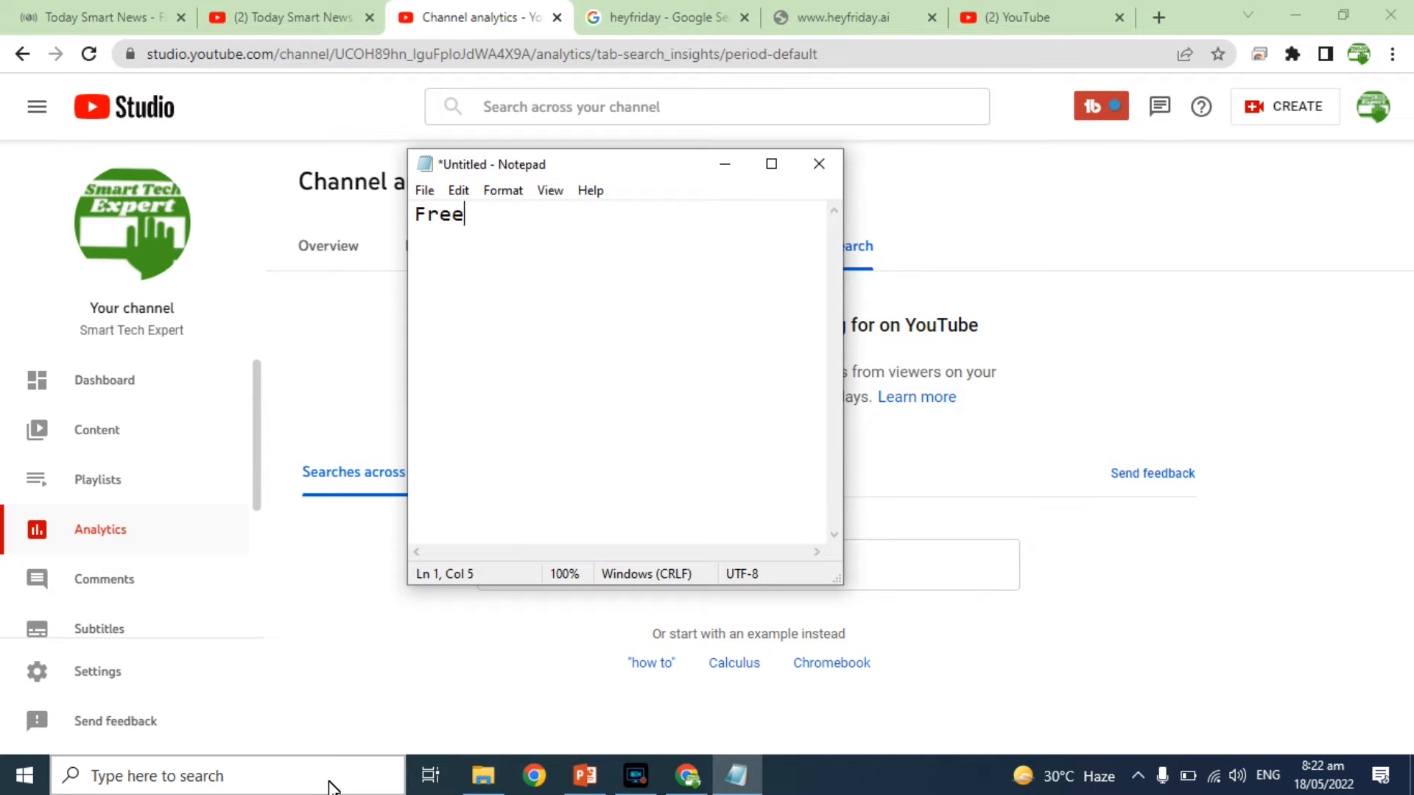
{"action": "type", "text": " blogging"}
{"action": "key", "text": "Return"}
{"action": "type", "text": "On"}
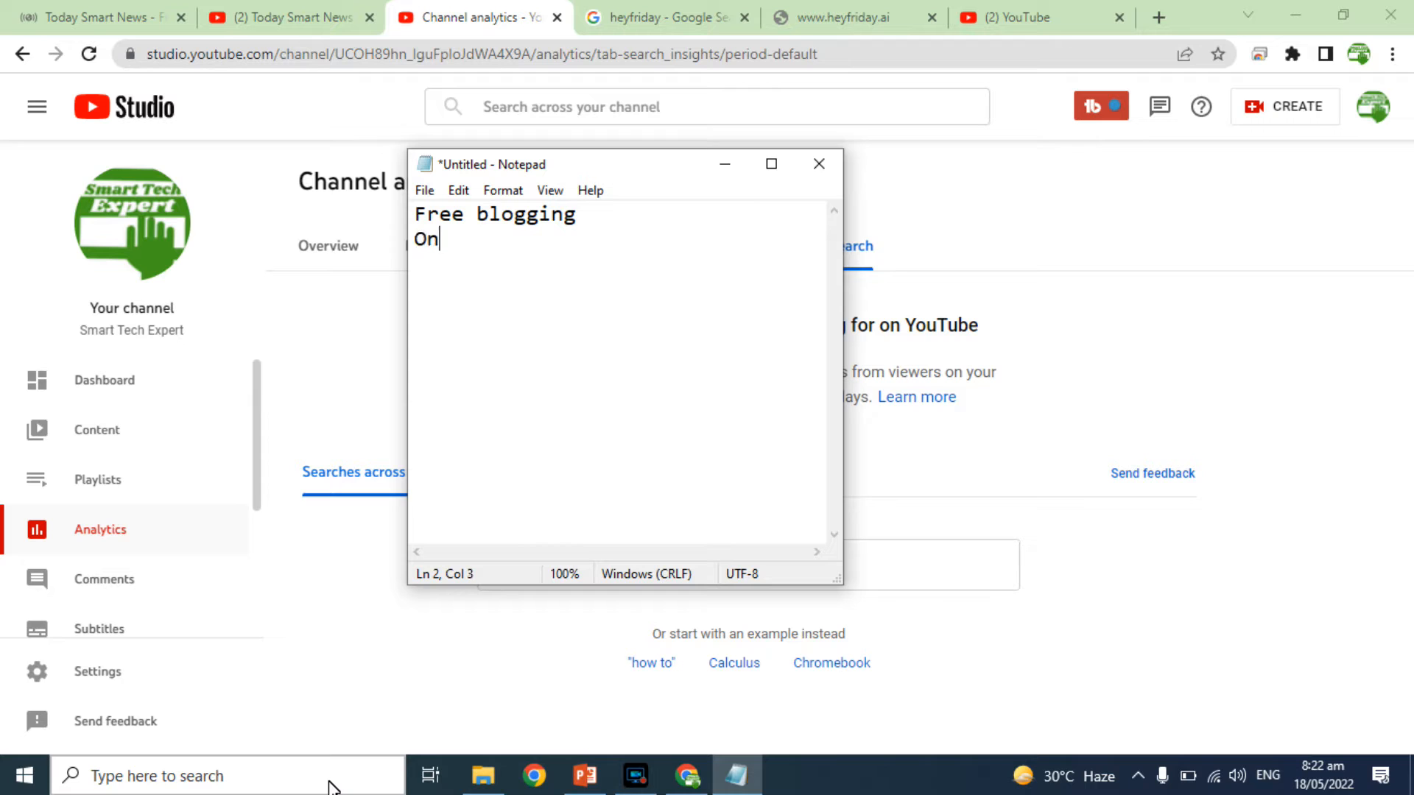
{"action": "type", "text": "line earning "}
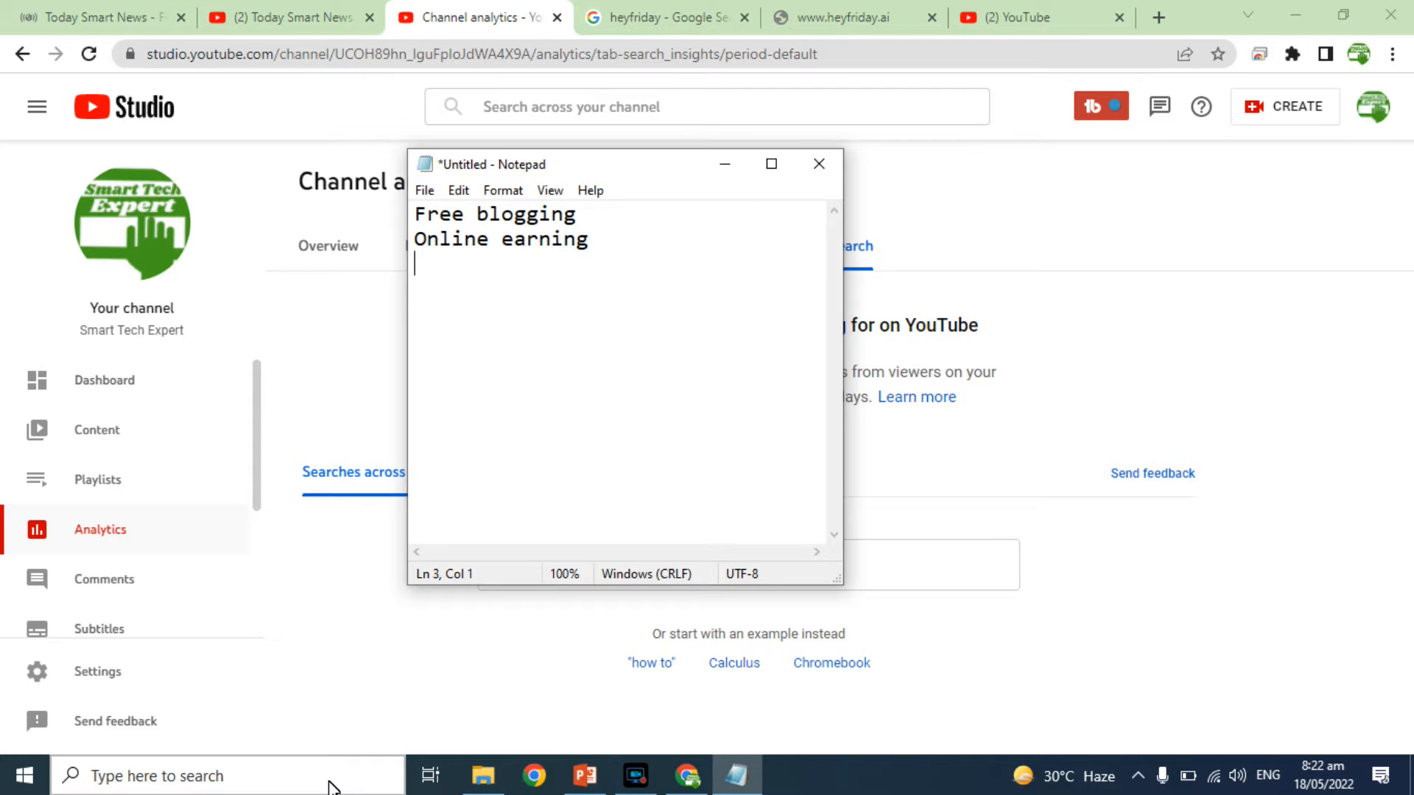
{"action": "type", "text": "Cooking e"}
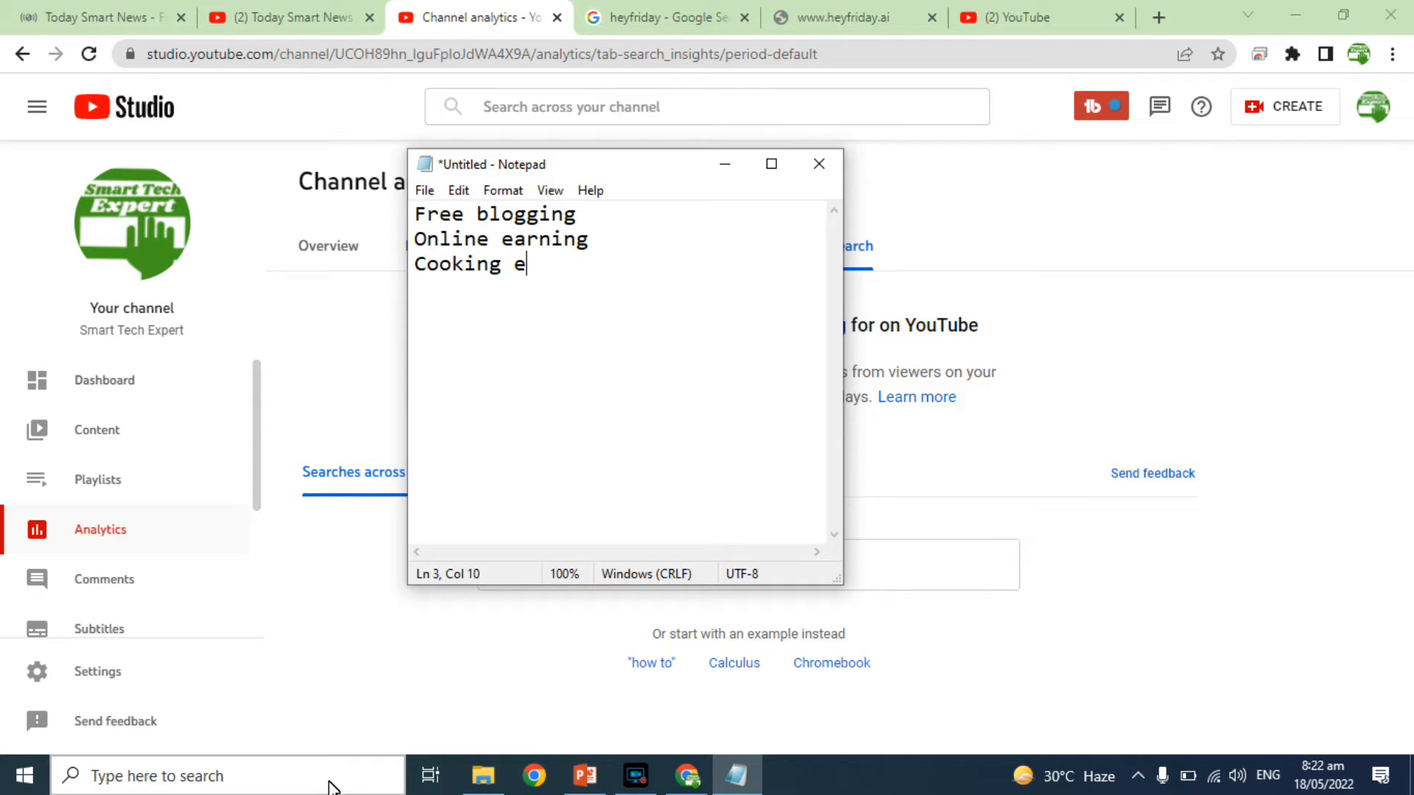
{"action": "type", "text": "xpert c"}
{"action": "type", "text": "ricket news"}
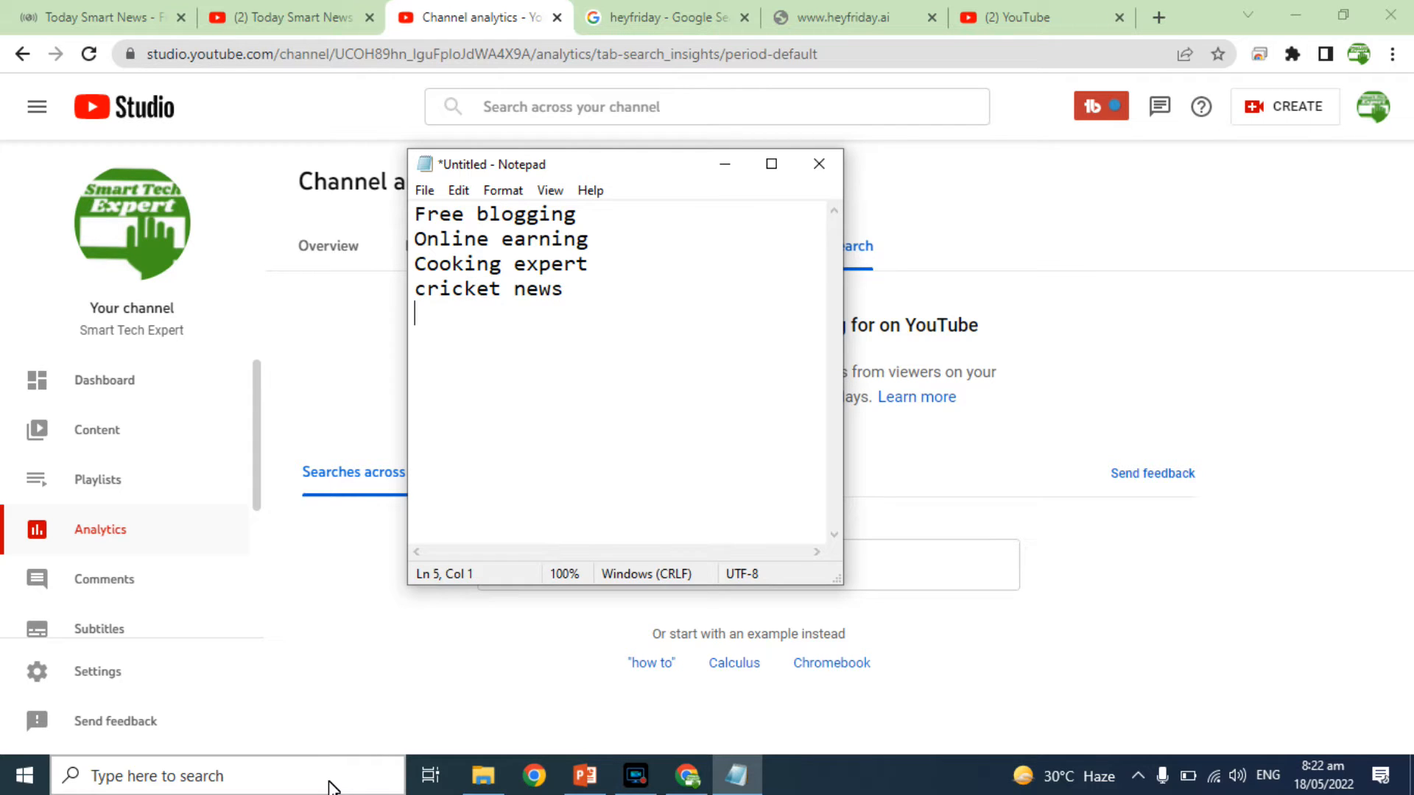
{"action": "key", "text": "BackSpace"}
{"action": "key", "text": "BackSpace"}
{"action": "type", "text": "ital currency"}
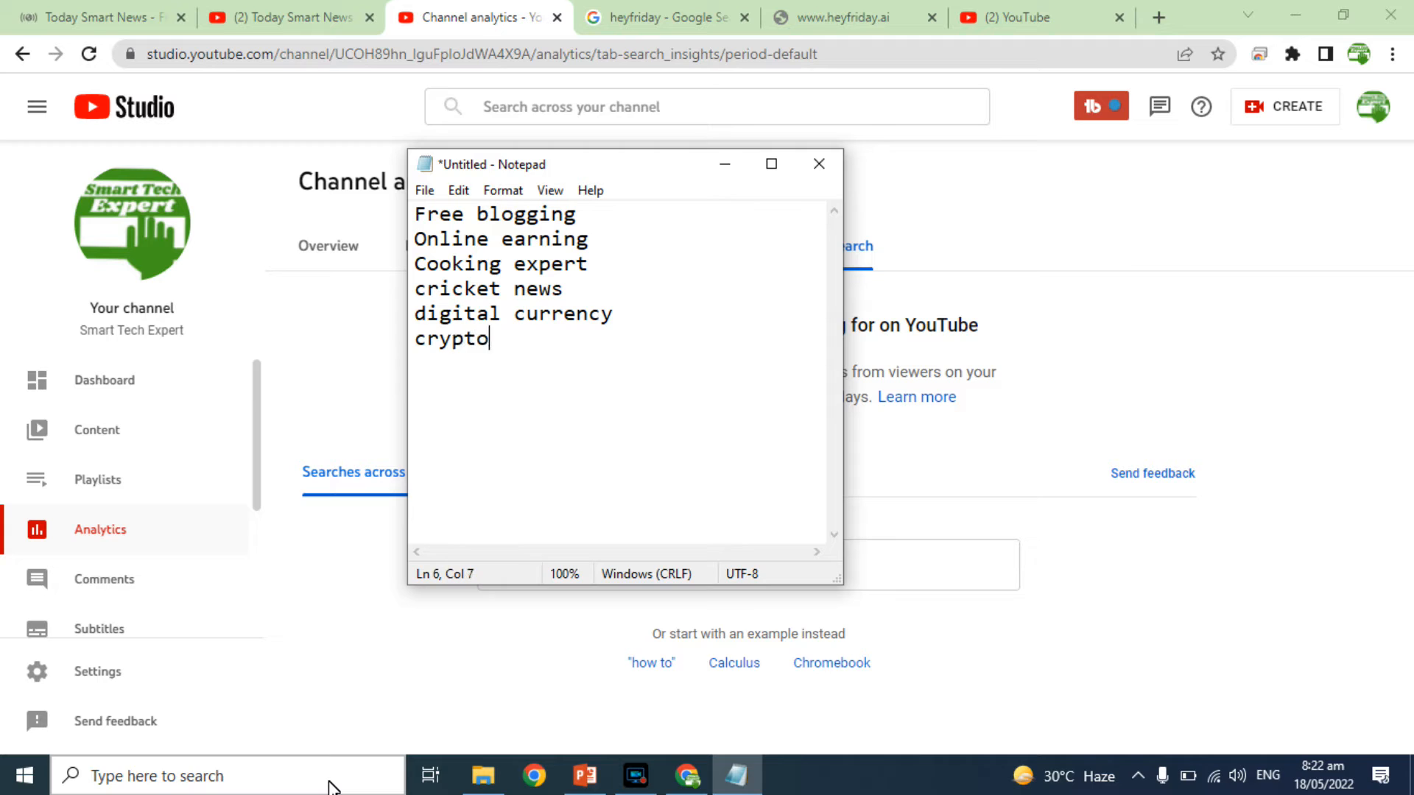
{"action": "type", "text": "ews"}
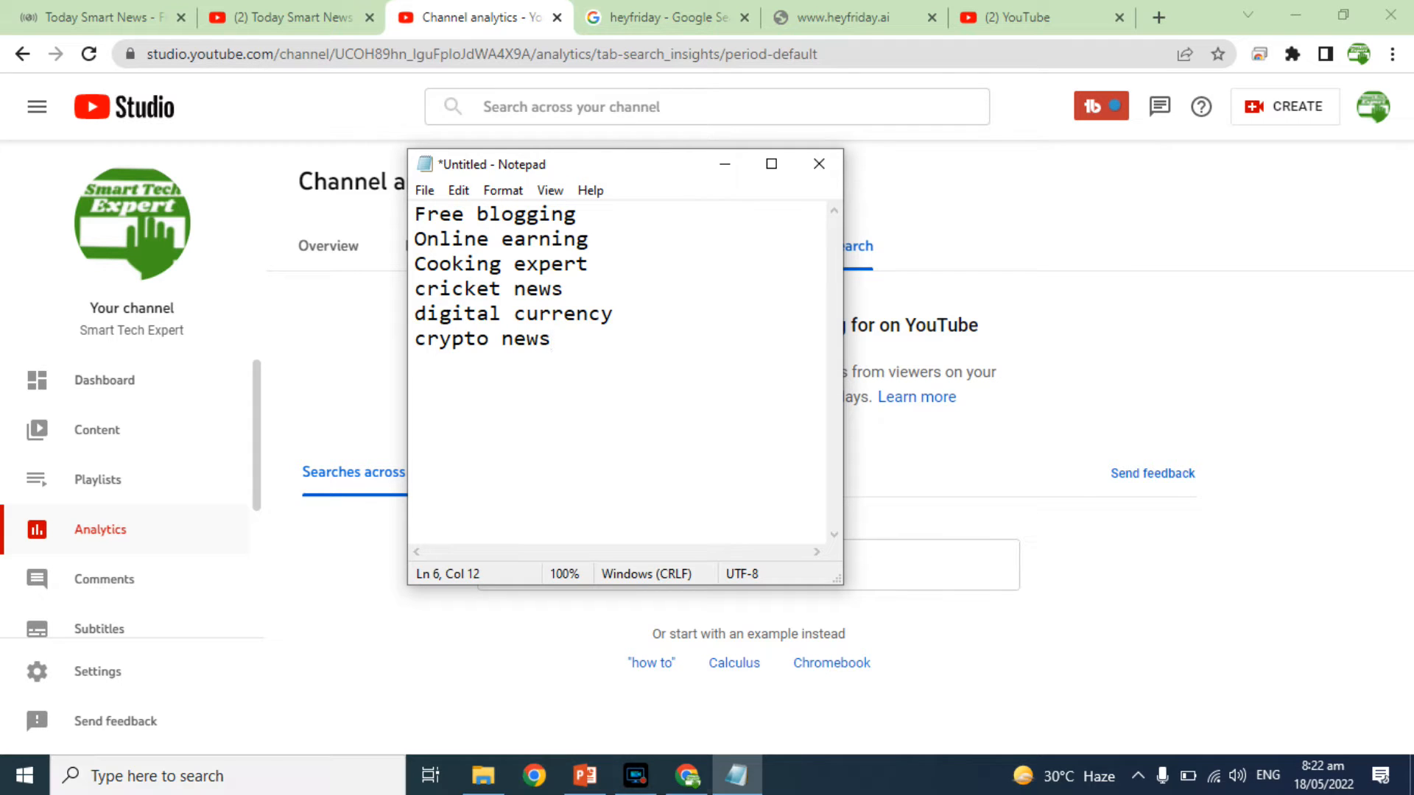
Switch back to YouTube Studio and research searches across YouTube for the term crypto news
{"action": "left_click", "coordinate": [949, 554]}
{"action": "type", "text": "cr"}
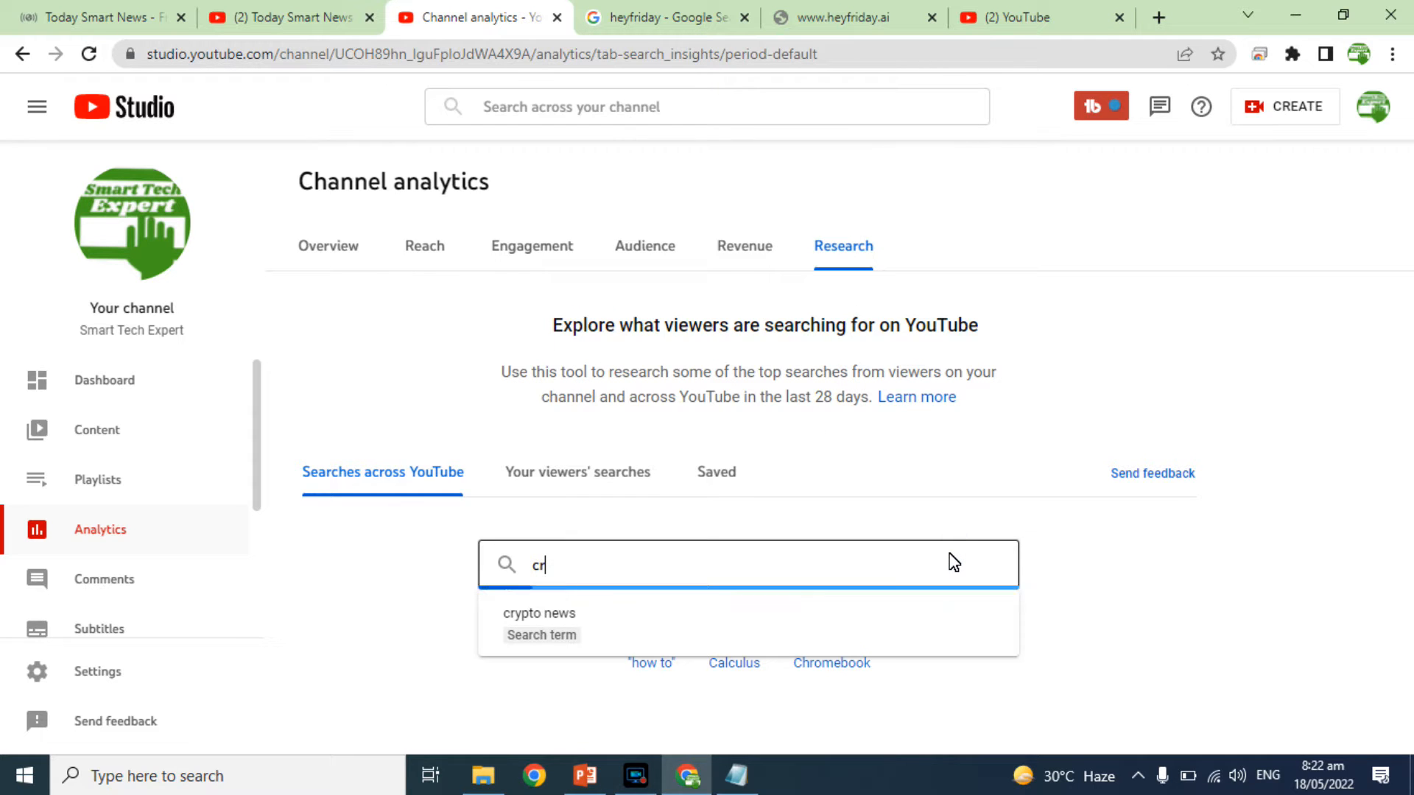
{"action": "type", "text": "ypto news"}
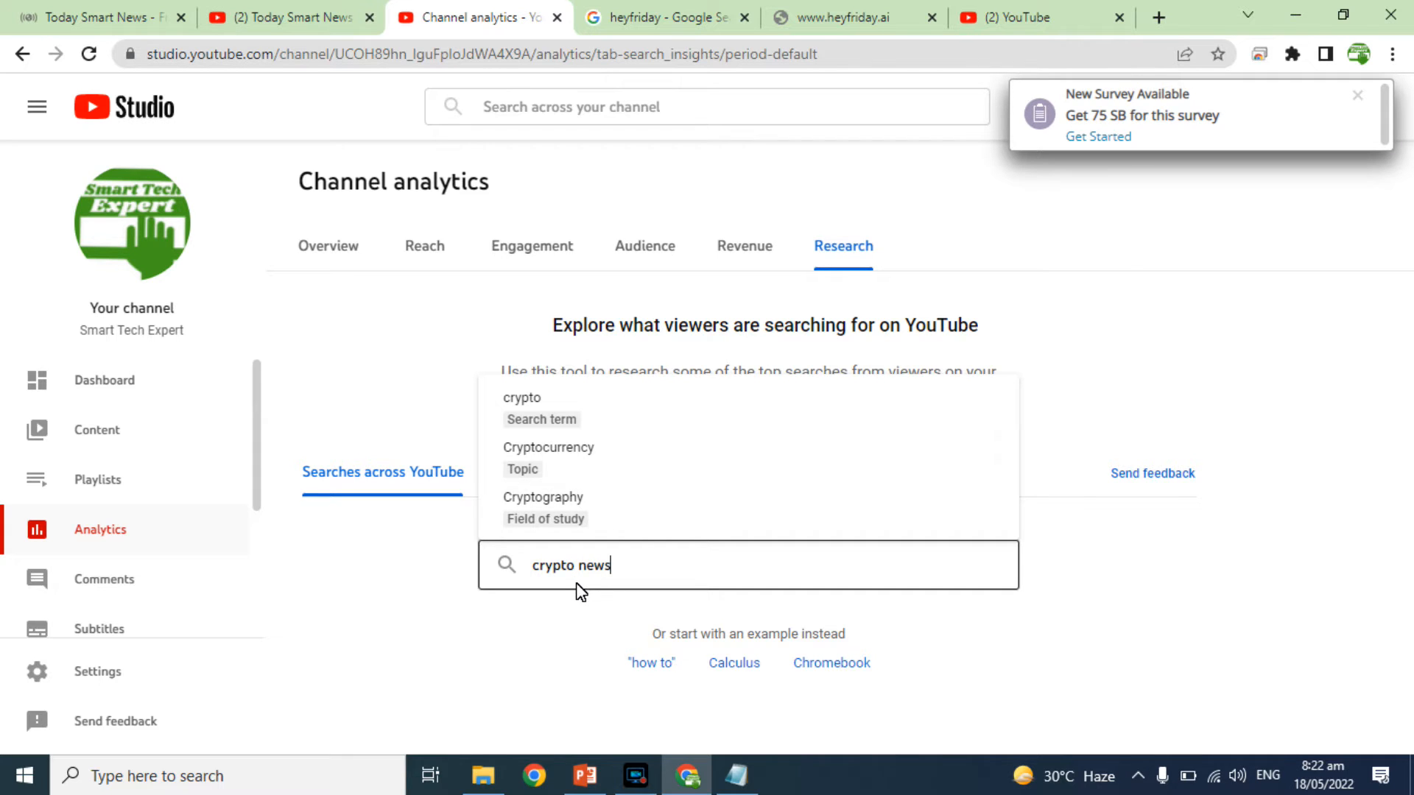
{"action": "key", "text": "Return"}
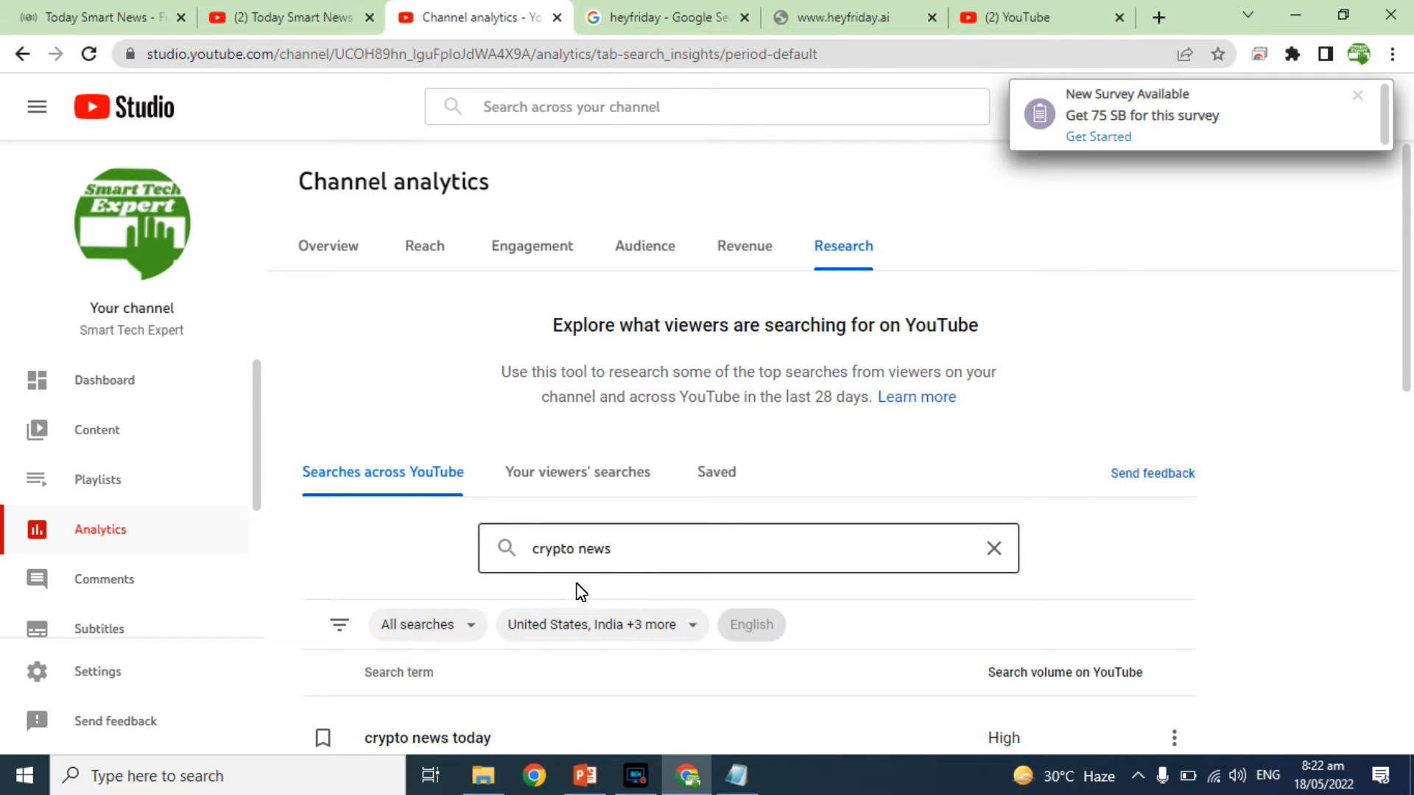
Examine the crypto news search terms and their search volumes on the first two result pages, highlighting crypto market news today, and return to the first page
{"action": "left_click_drag", "start_coordinate": [1406, 181], "coordinate": [1406, 315]}
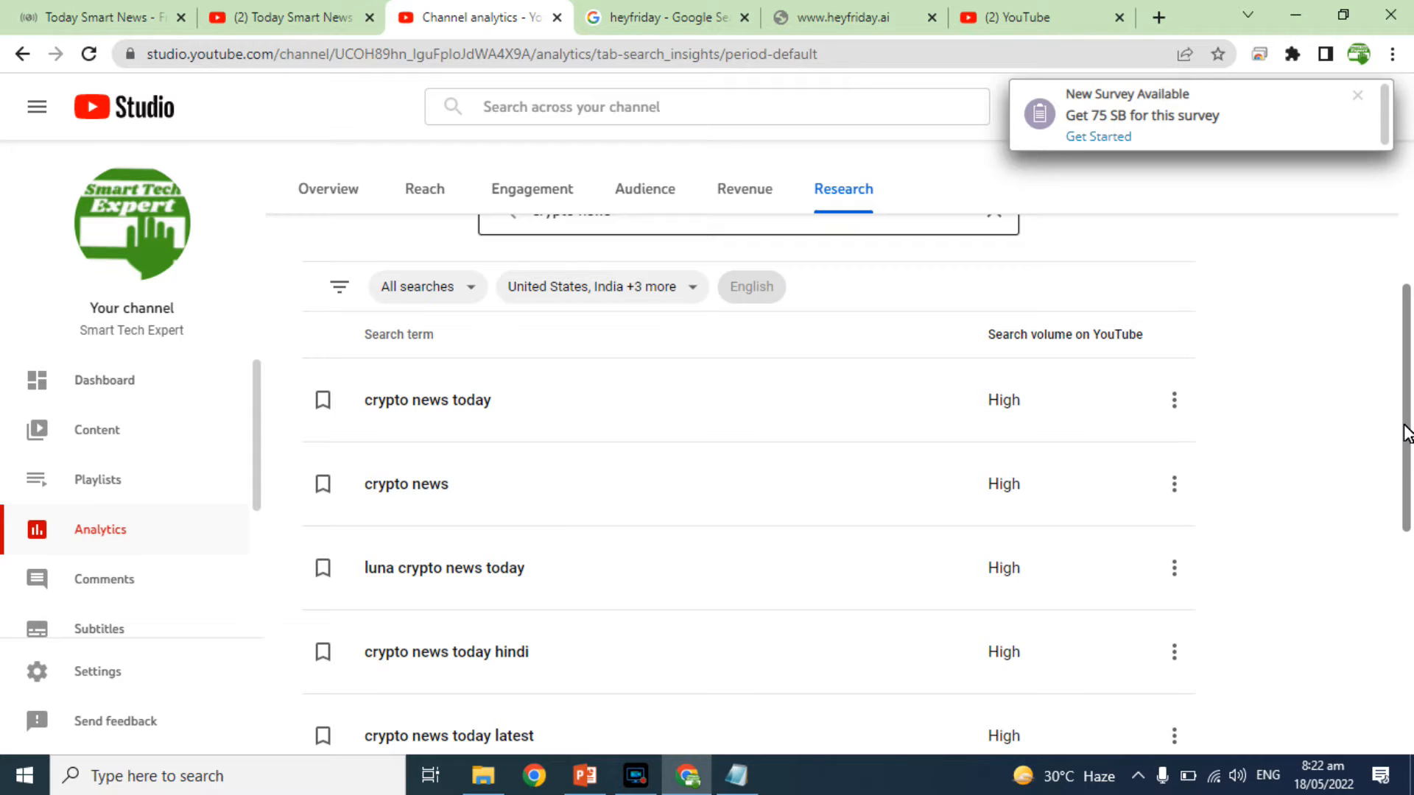
{"action": "left_click_drag", "start_coordinate": [1405, 428], "coordinate": [1370, 700]}
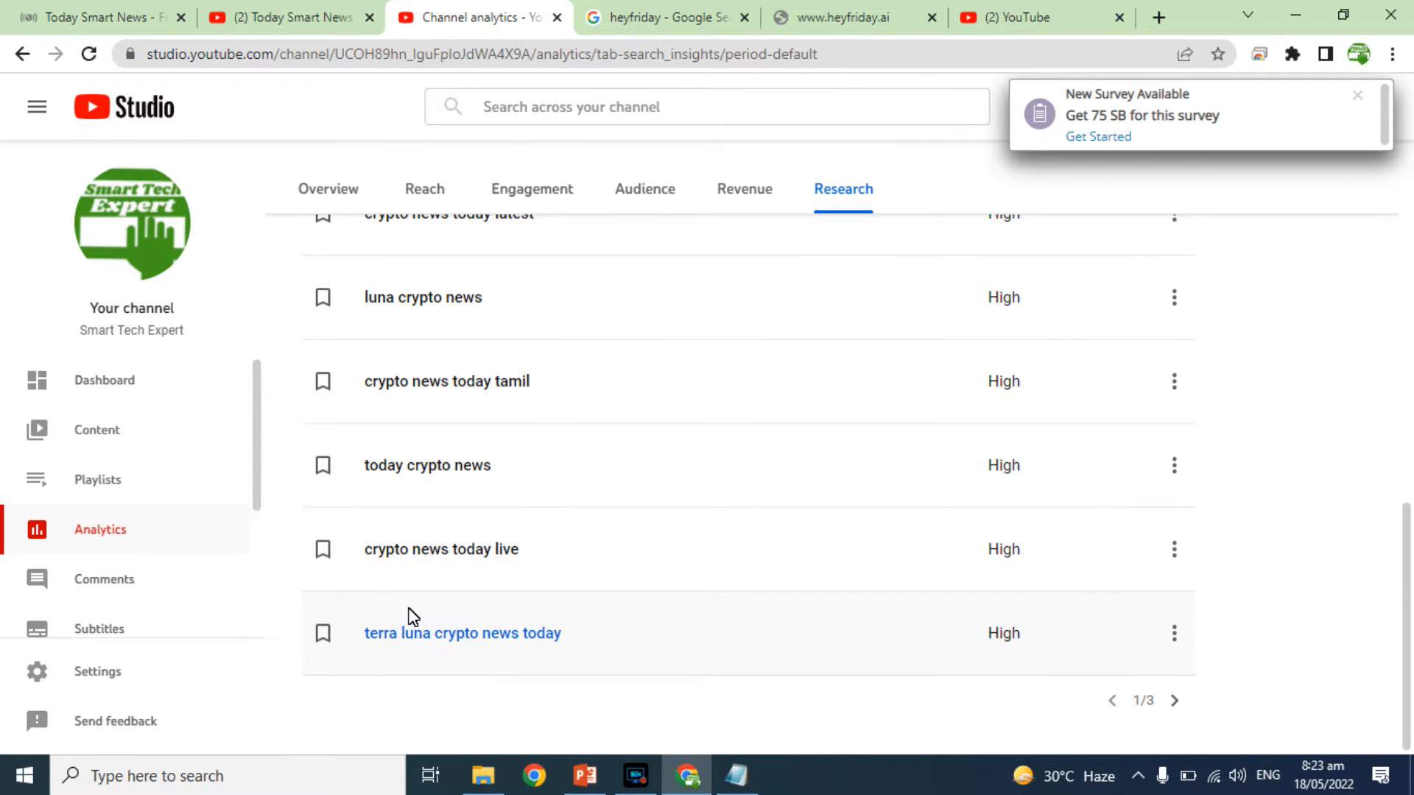
{"action": "left_click", "coordinate": [1175, 701]}
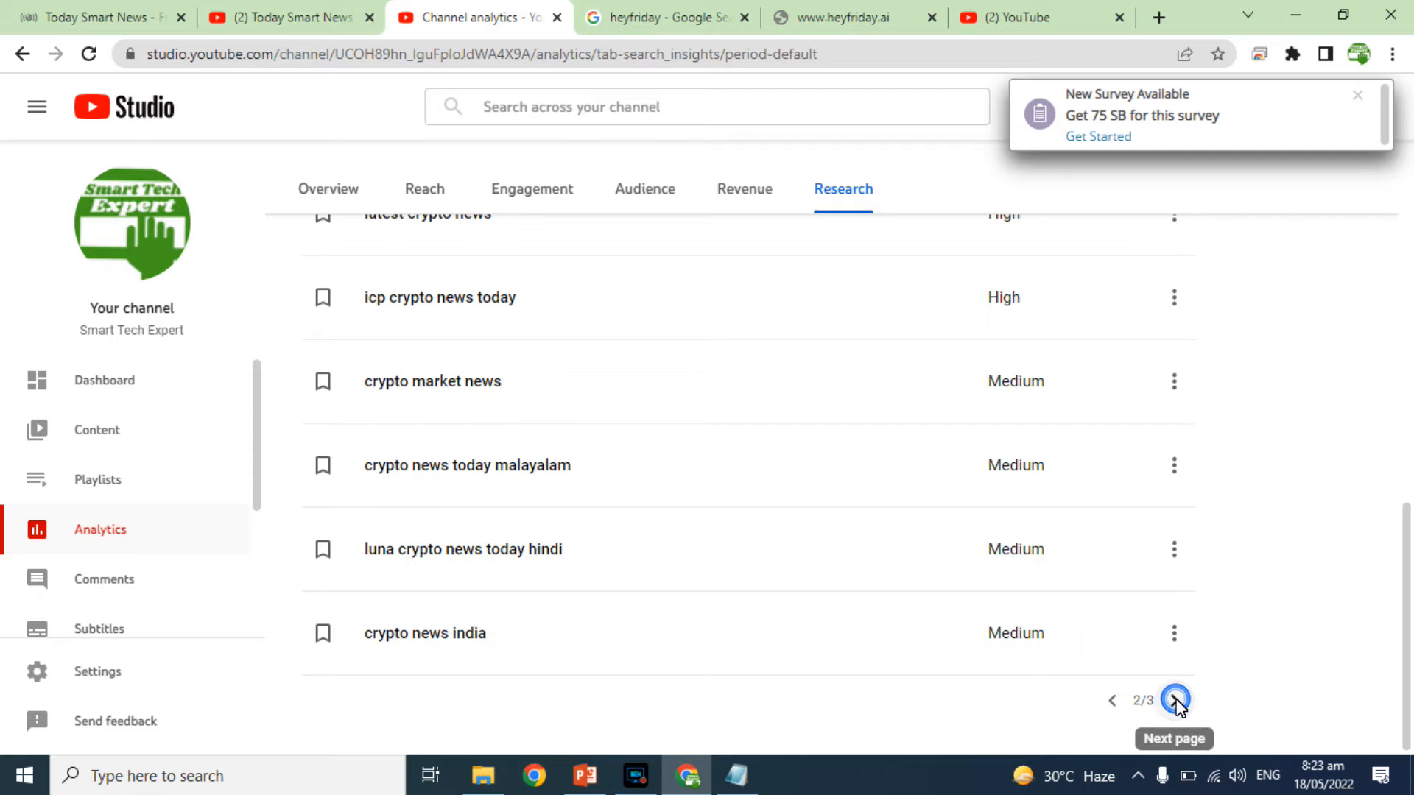
{"action": "left_click_drag", "start_coordinate": [1408, 589], "coordinate": [1401, 410]}
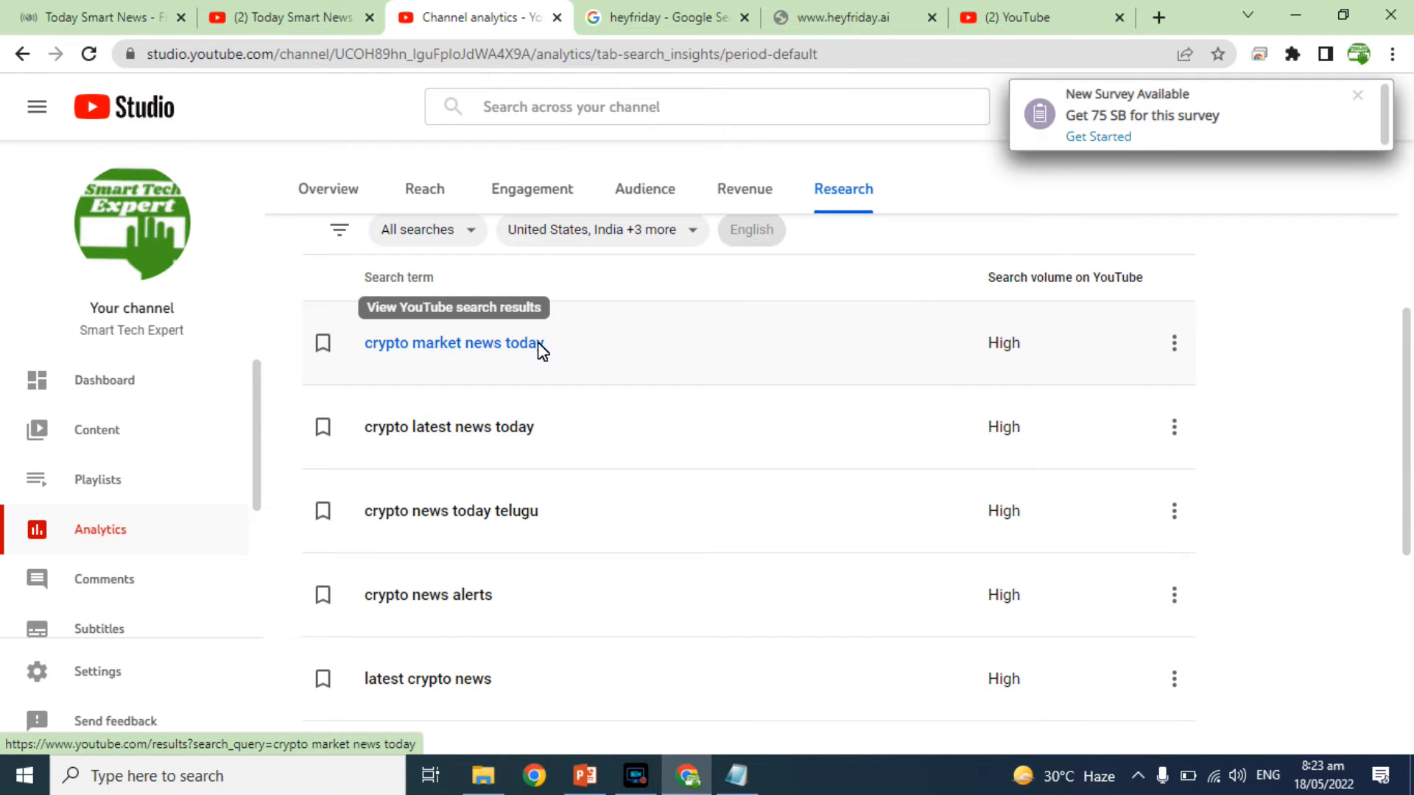
{"action": "left_click_drag", "start_coordinate": [552, 343], "coordinate": [363, 354]}
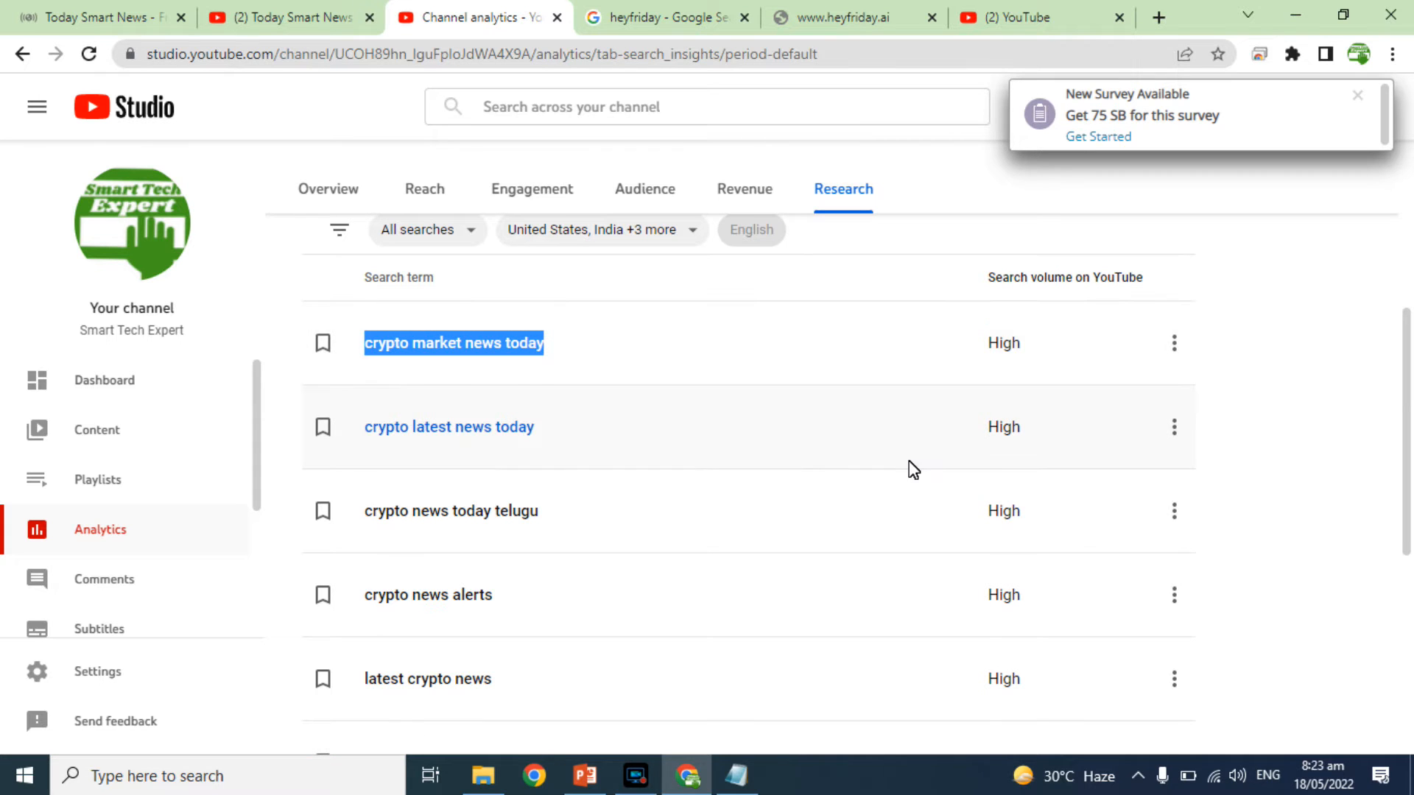
{"action": "scroll", "coordinate": [1402, 376], "scroll_direction": "down", "scroll_amount": 6}
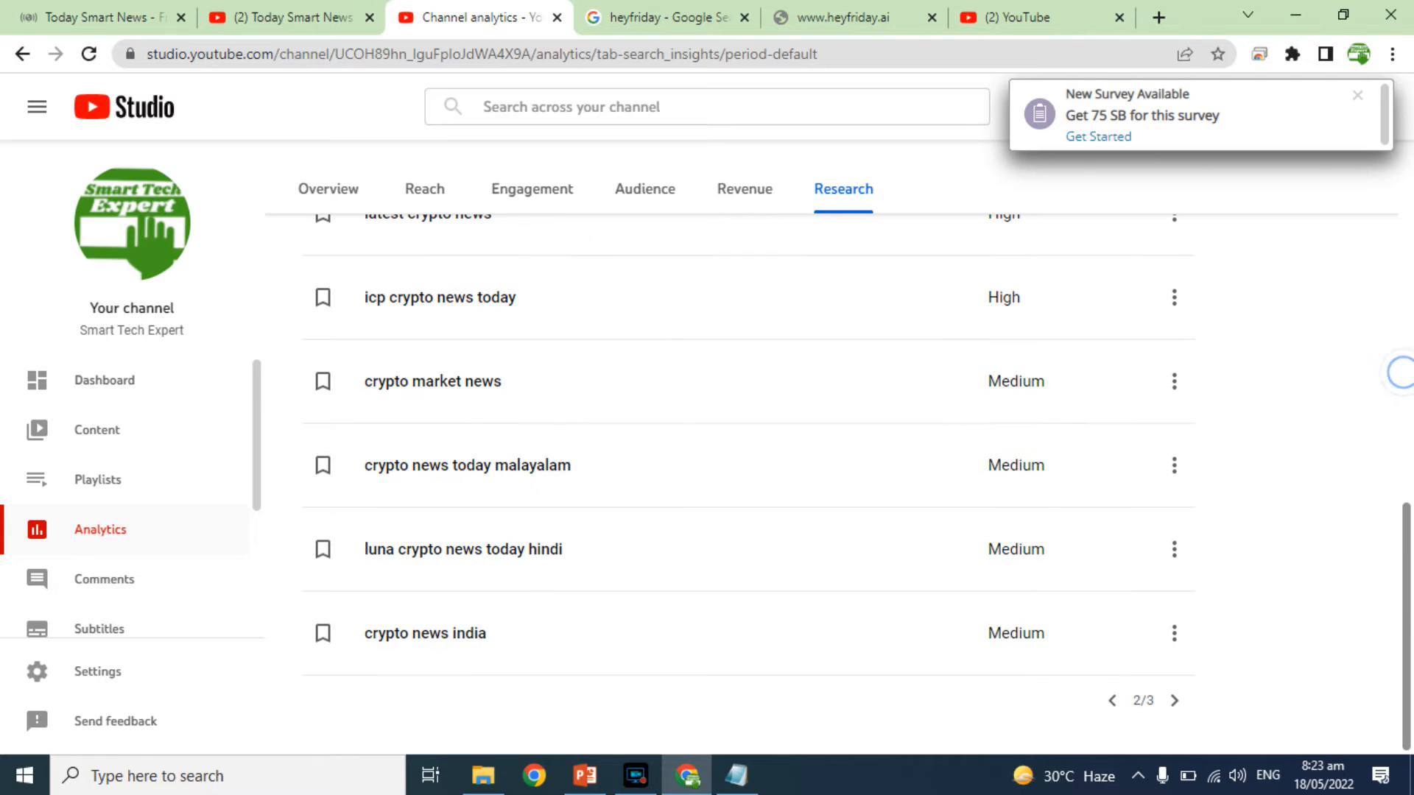
{"action": "left_click", "coordinate": [1112, 702]}
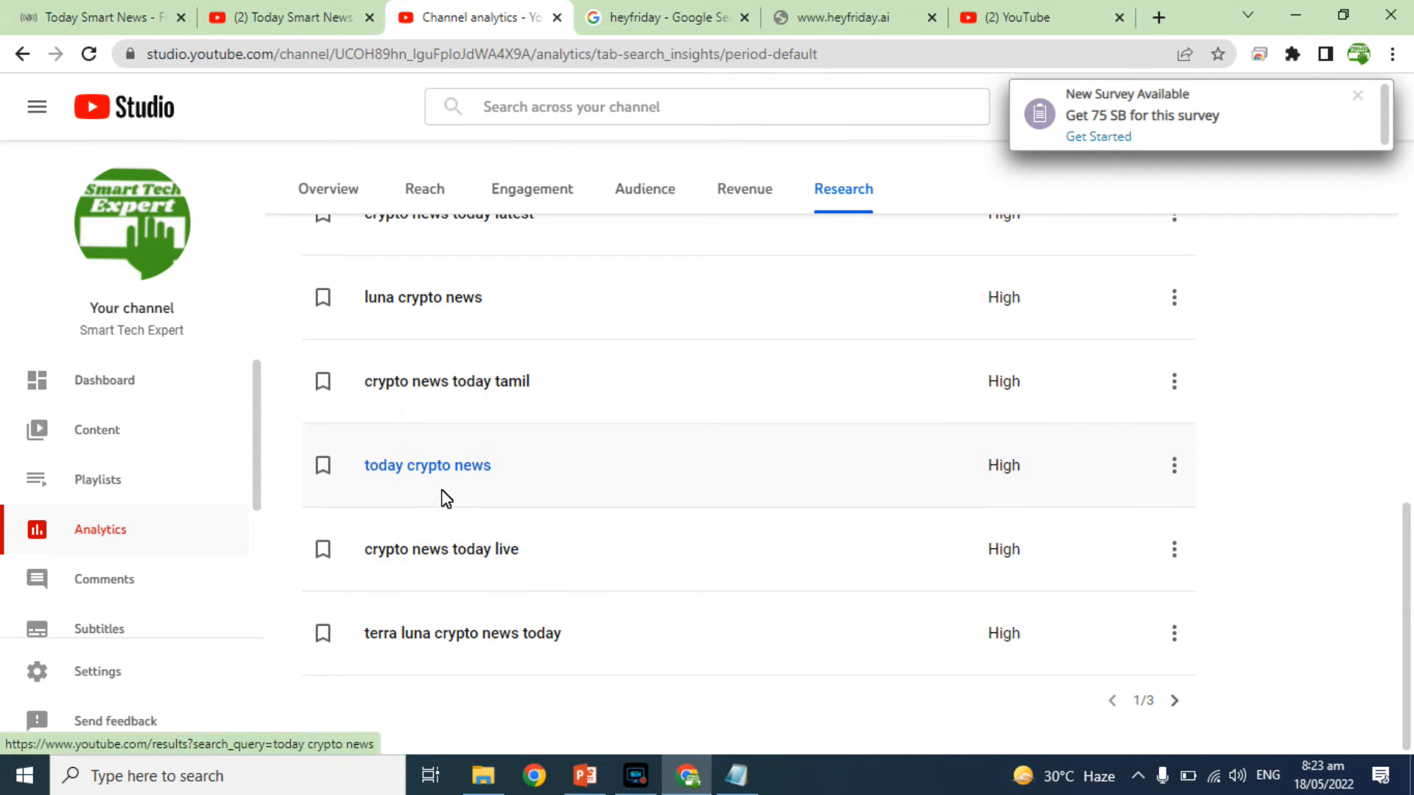
Switch to the HeyFriday site, accept its cookies and open the writing workspace
{"action": "left_click_drag", "start_coordinate": [498, 471], "coordinate": [366, 477]}
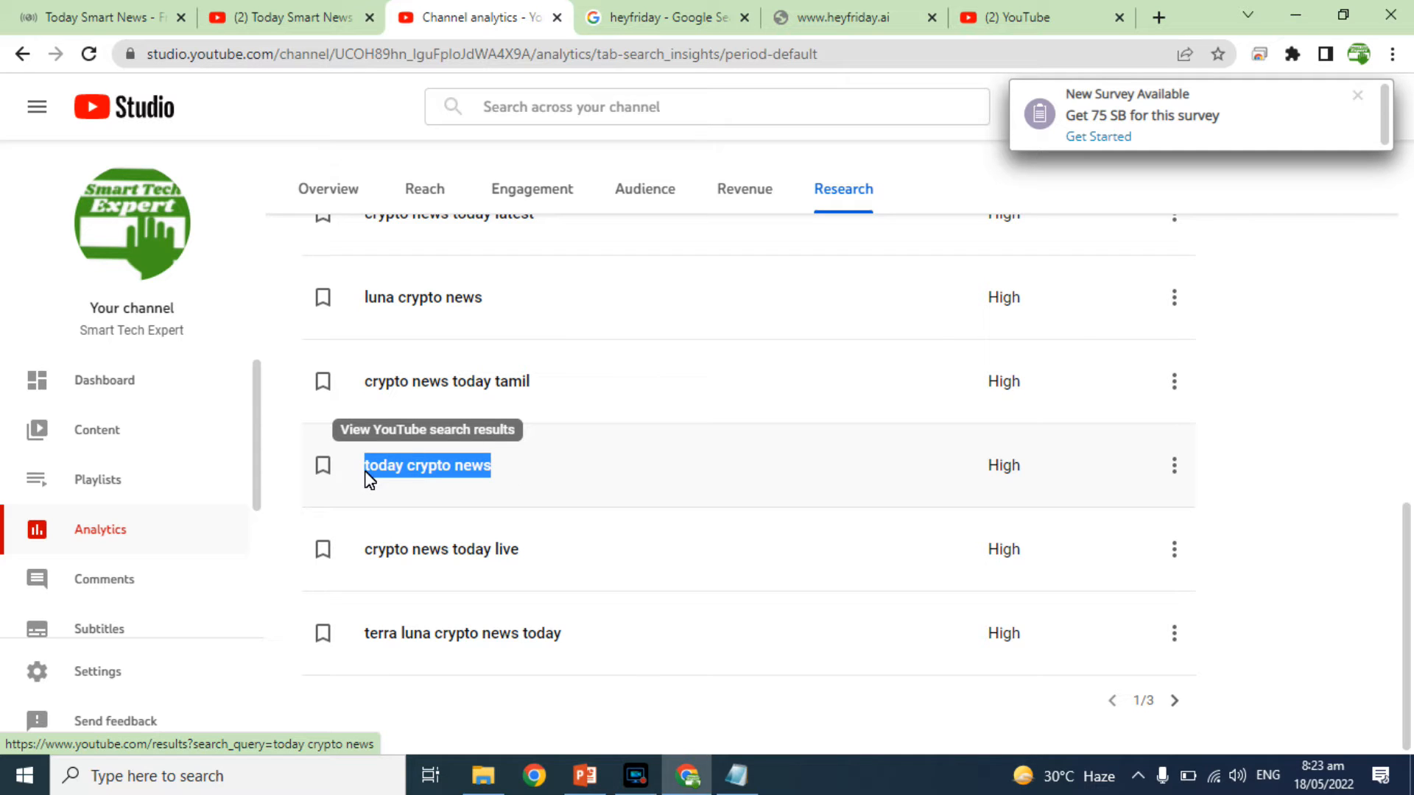
{"action": "left_click", "coordinate": [882, 9]}
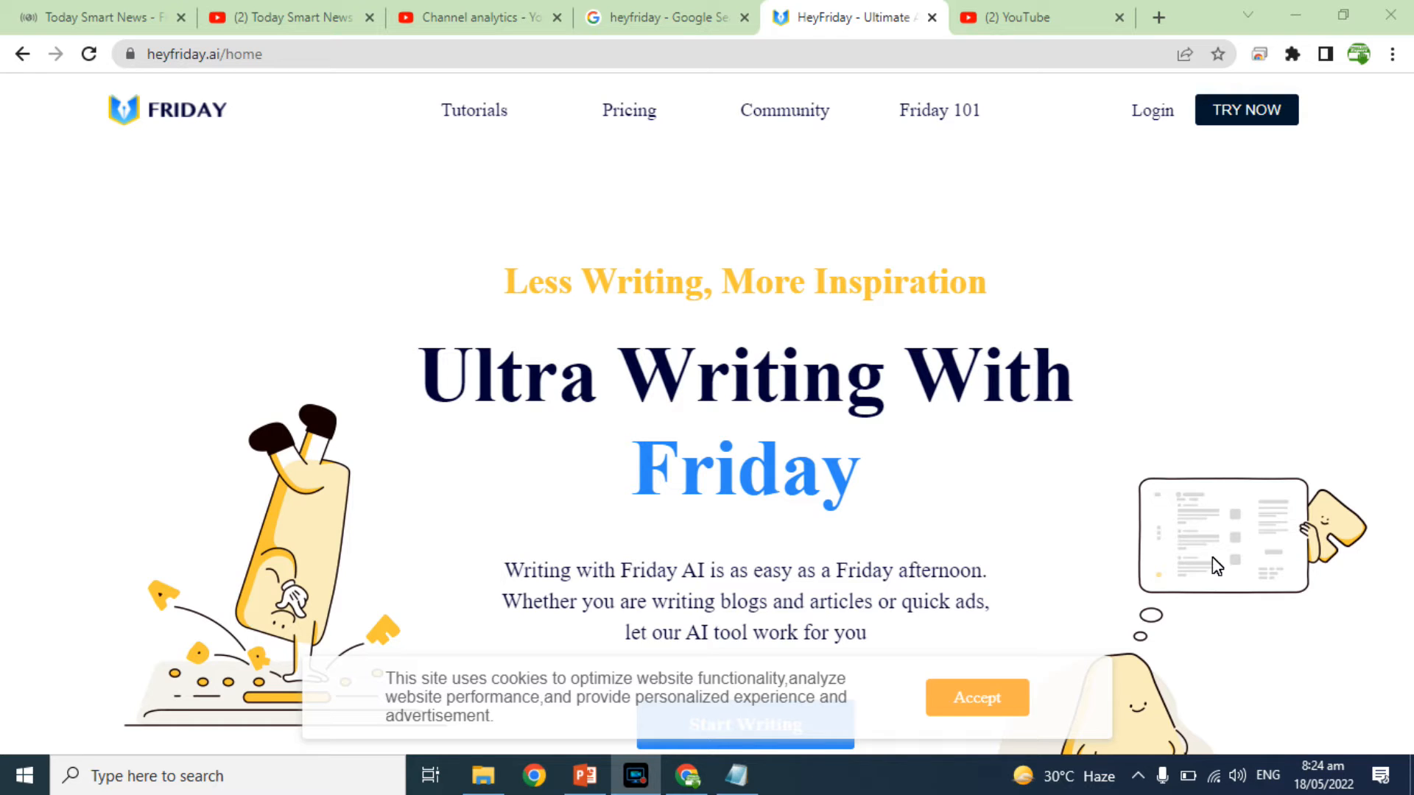
{"action": "left_click", "coordinate": [982, 687]}
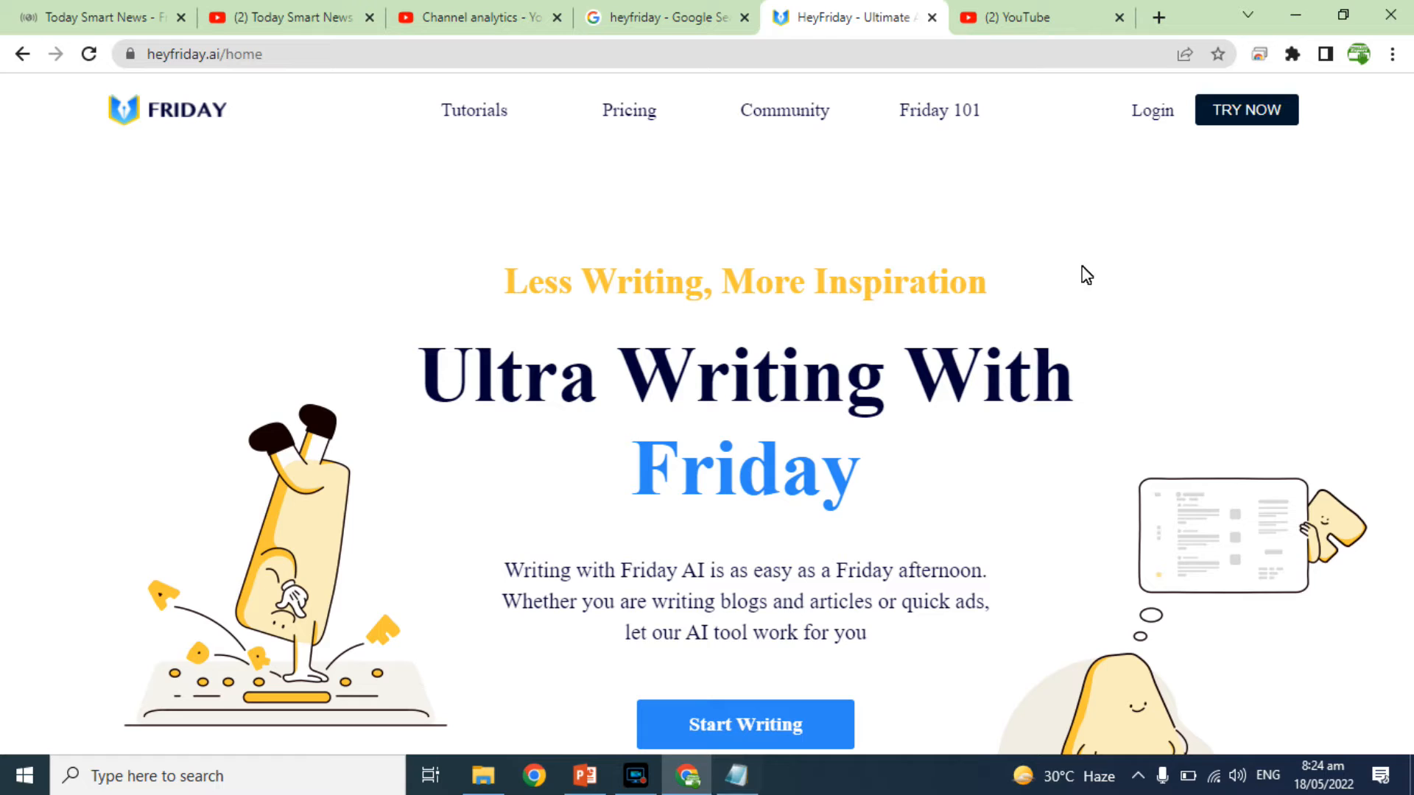
{"action": "left_click", "coordinate": [1242, 109]}
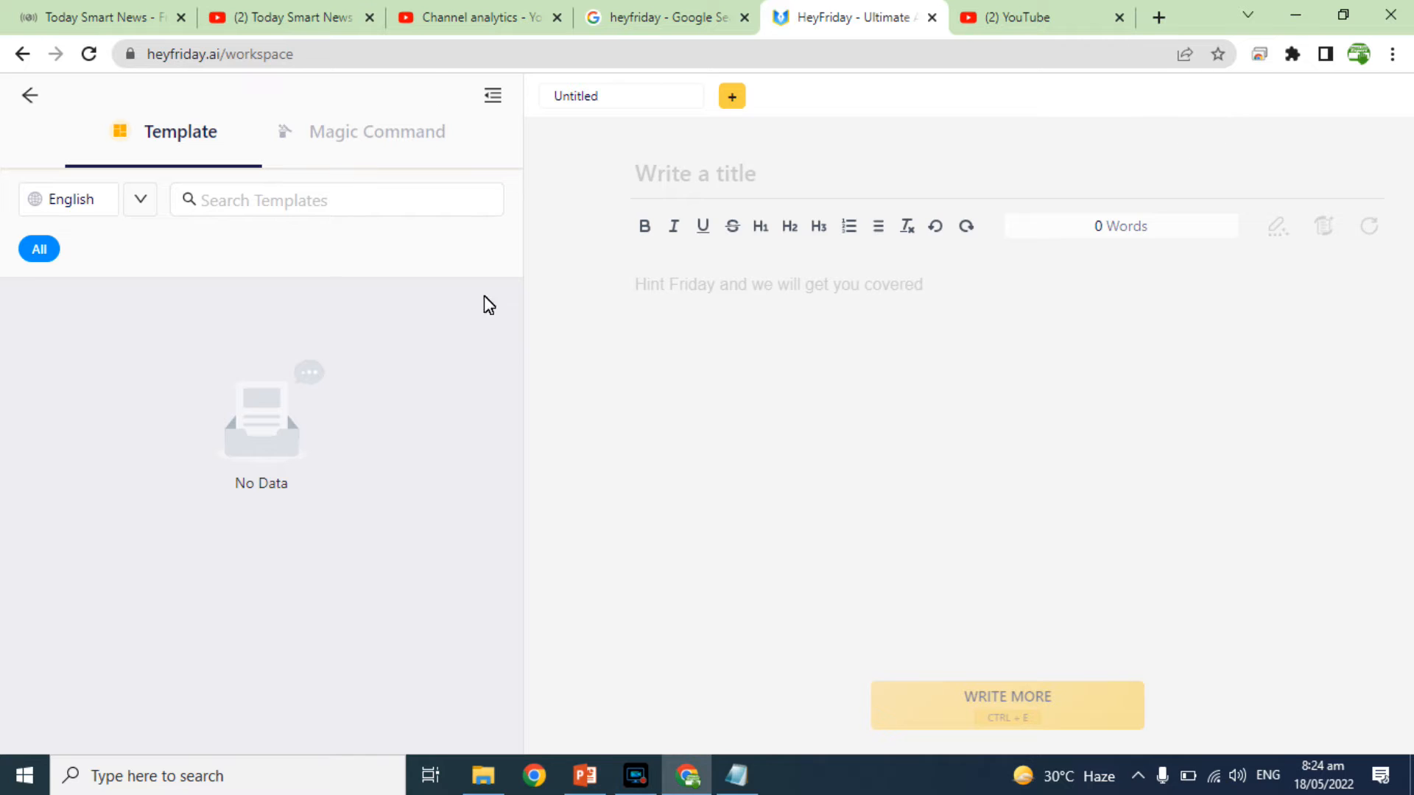
{"action": "left_click", "coordinate": [23, 55]}
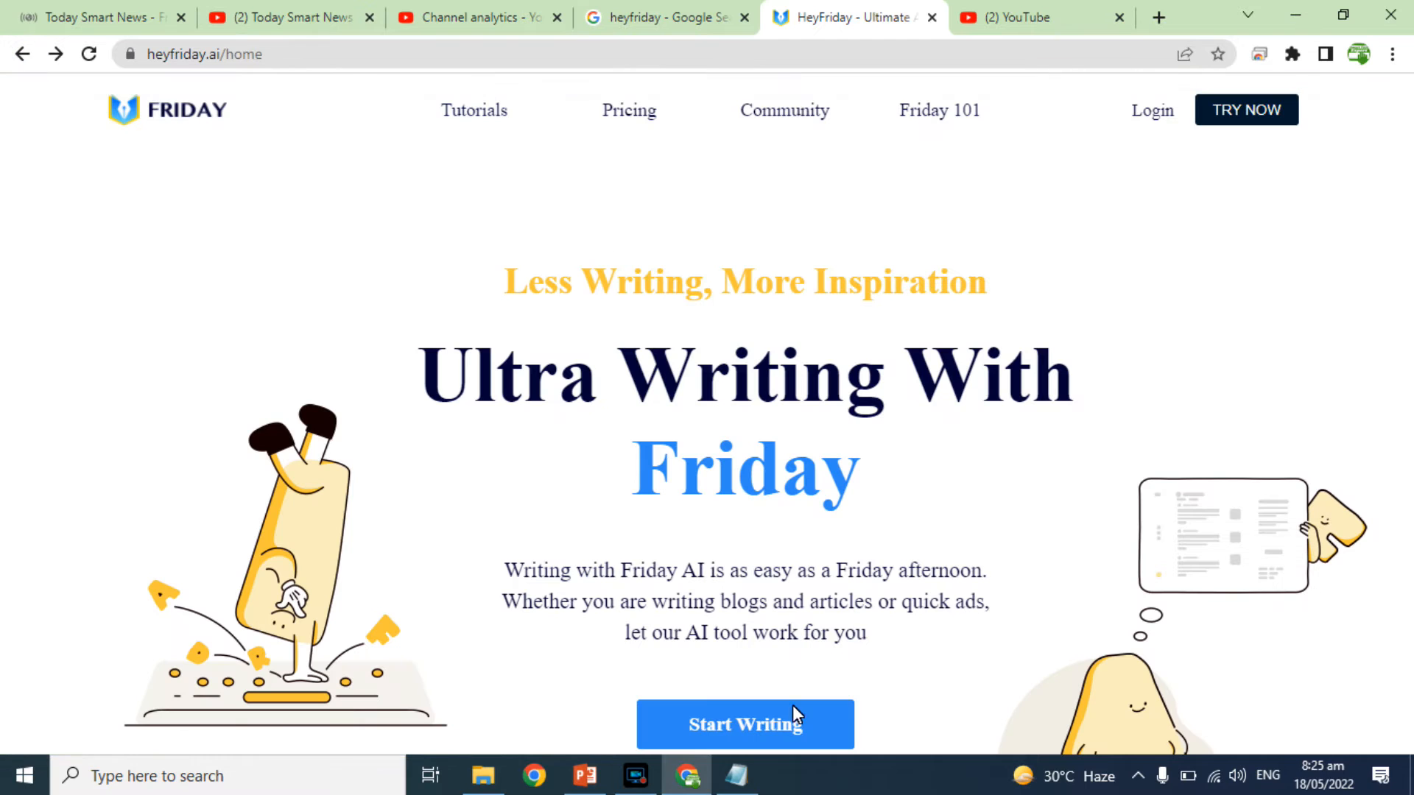
{"action": "left_click", "coordinate": [757, 729]}
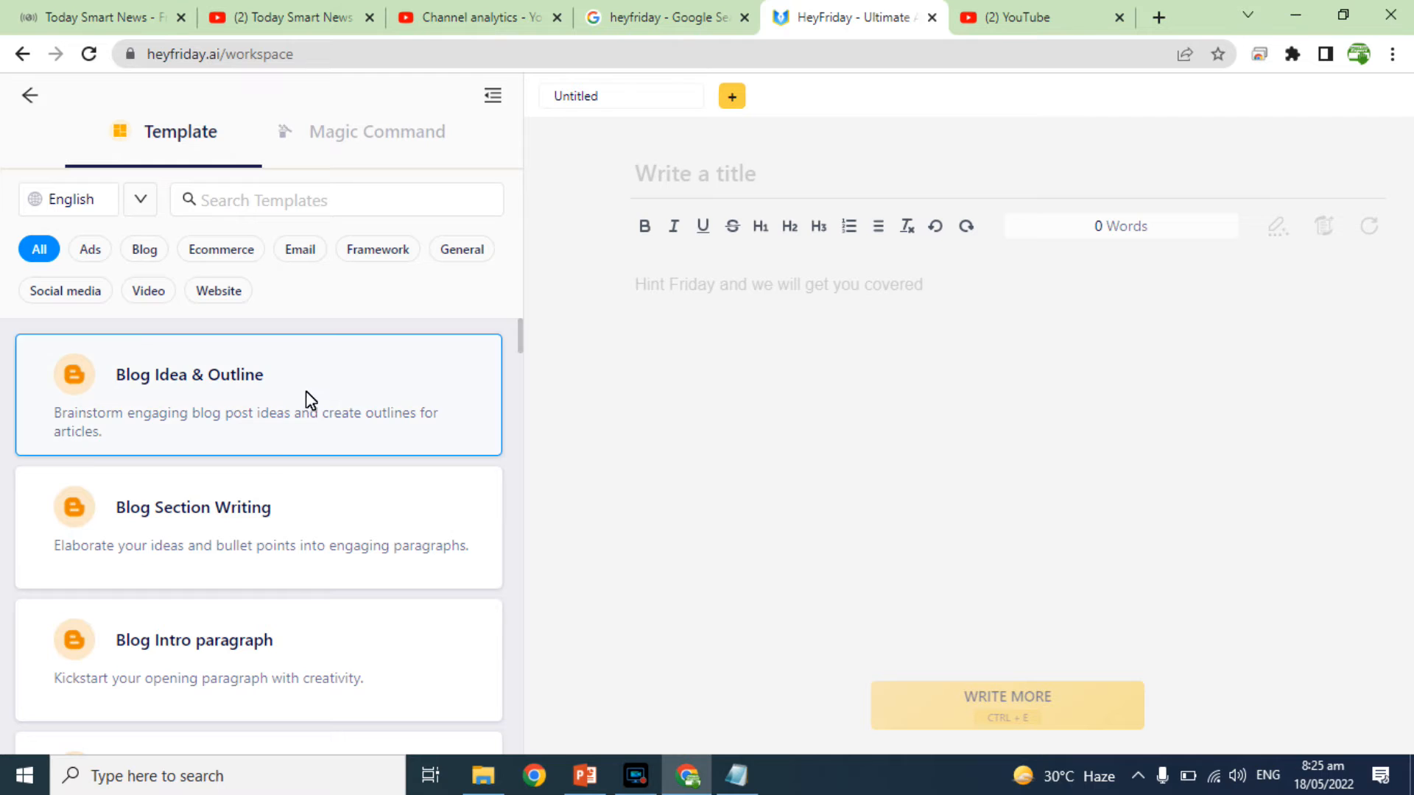
Try to generate a Blog Intro paragraph in a Professional tone with the blog title Crypto News
{"action": "left_click", "coordinate": [183, 664]}
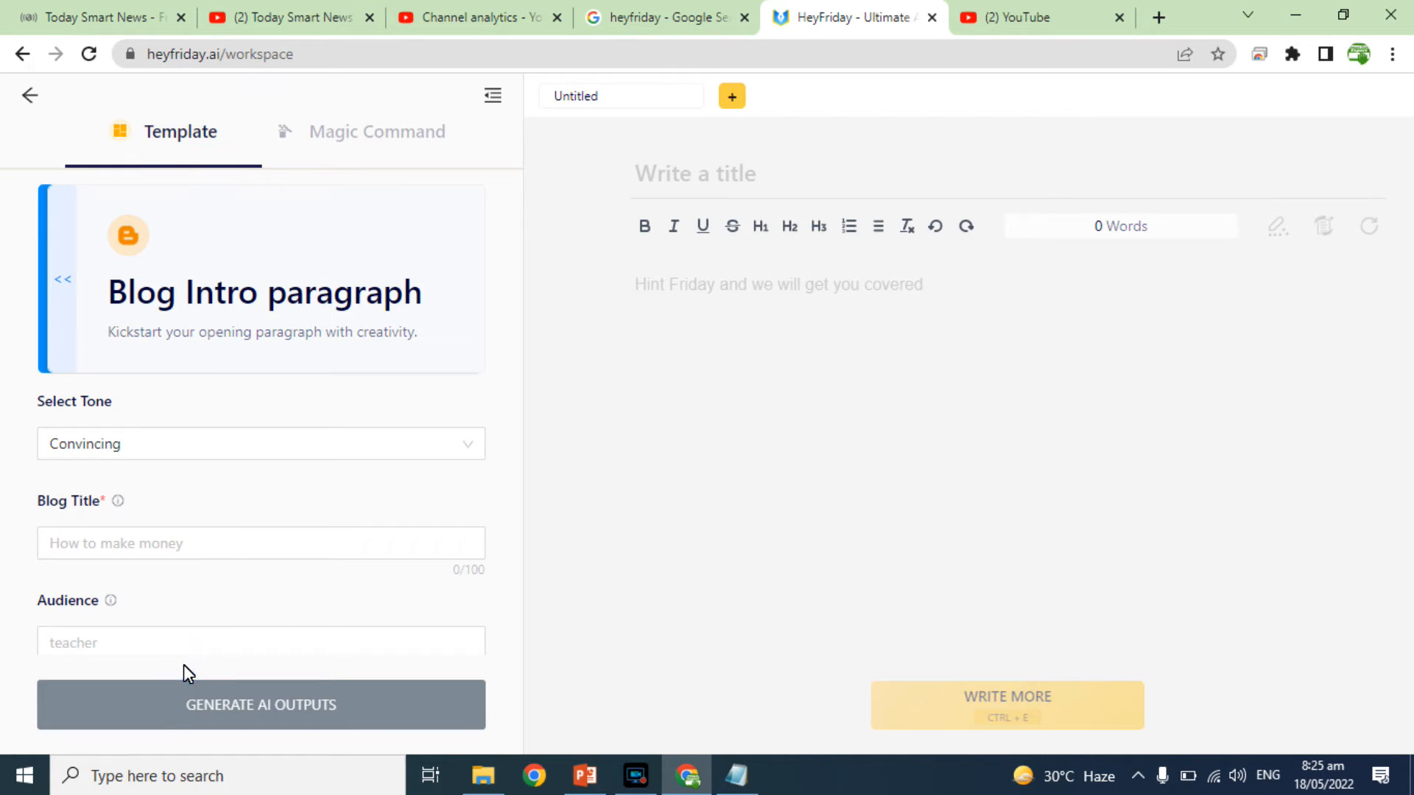
{"action": "left_click", "coordinate": [158, 452]}
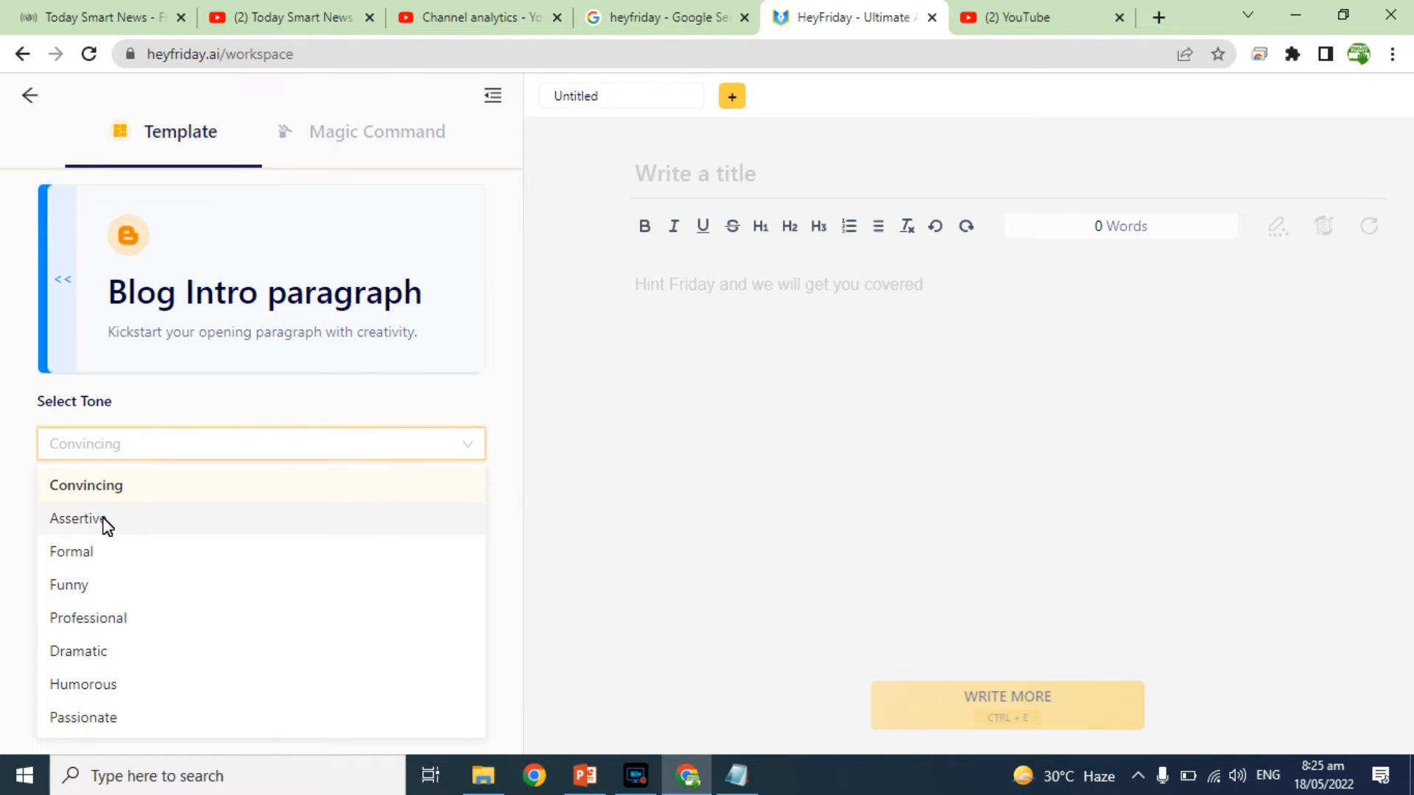
{"action": "left_click", "coordinate": [81, 618]}
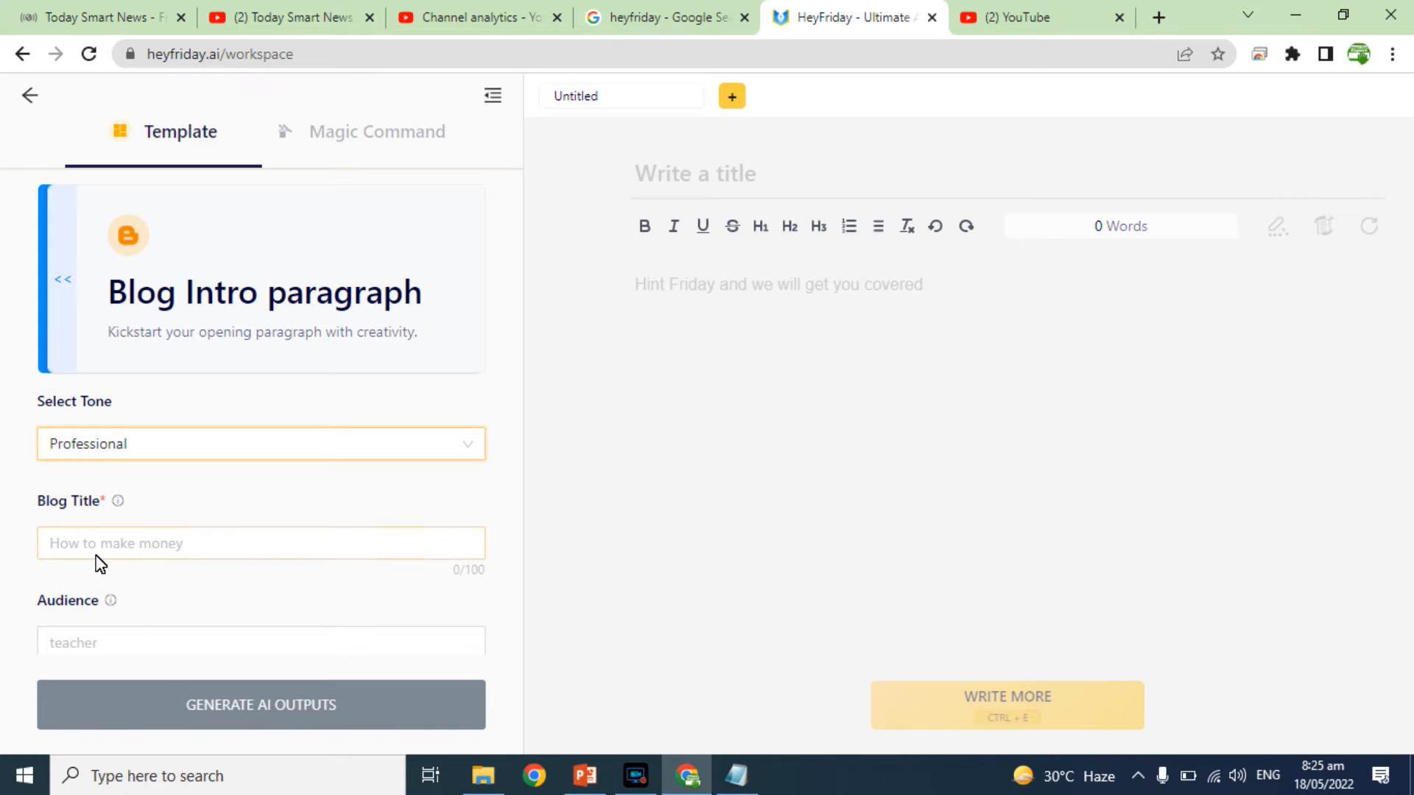
{"action": "left_click", "coordinate": [96, 545]}
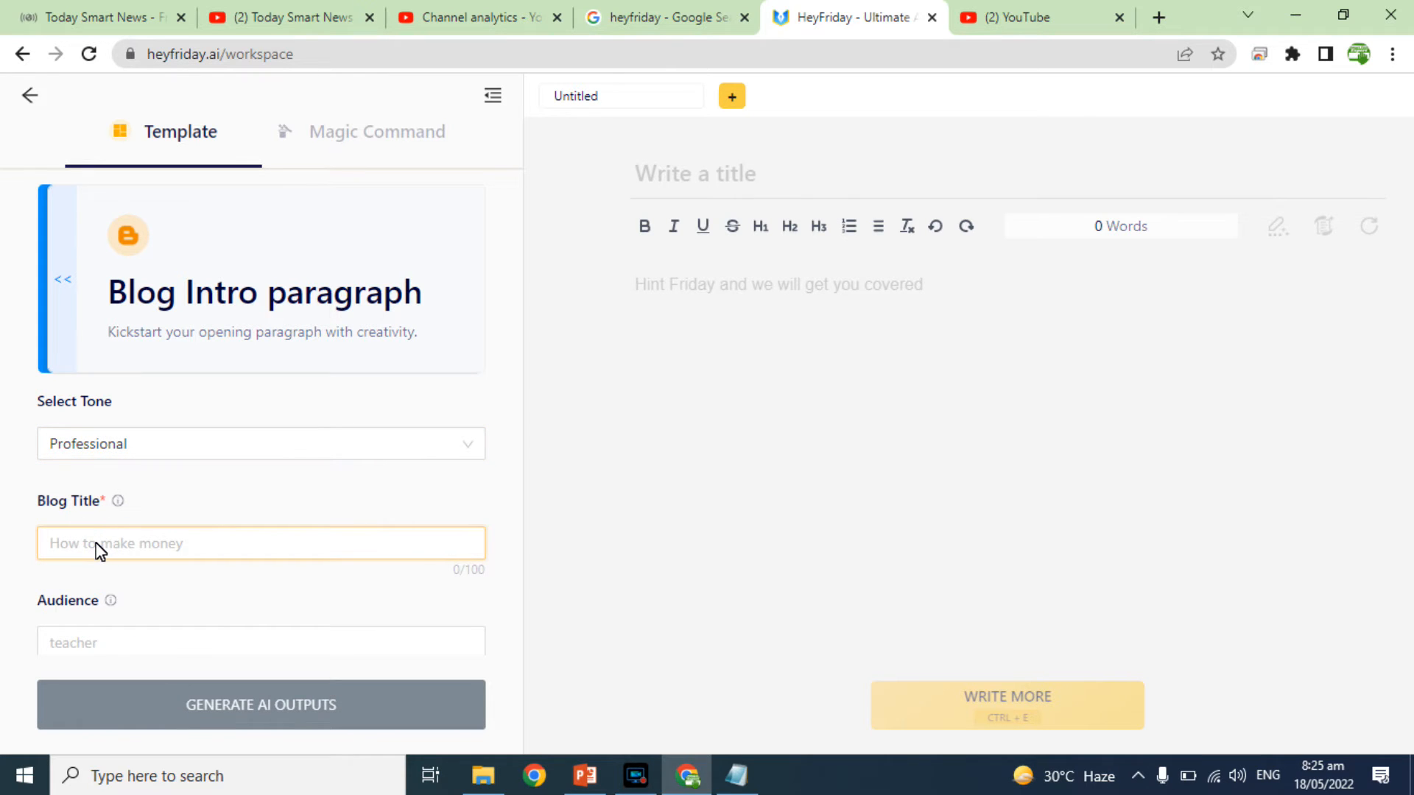
{"action": "type", "text": "Crypto News"}
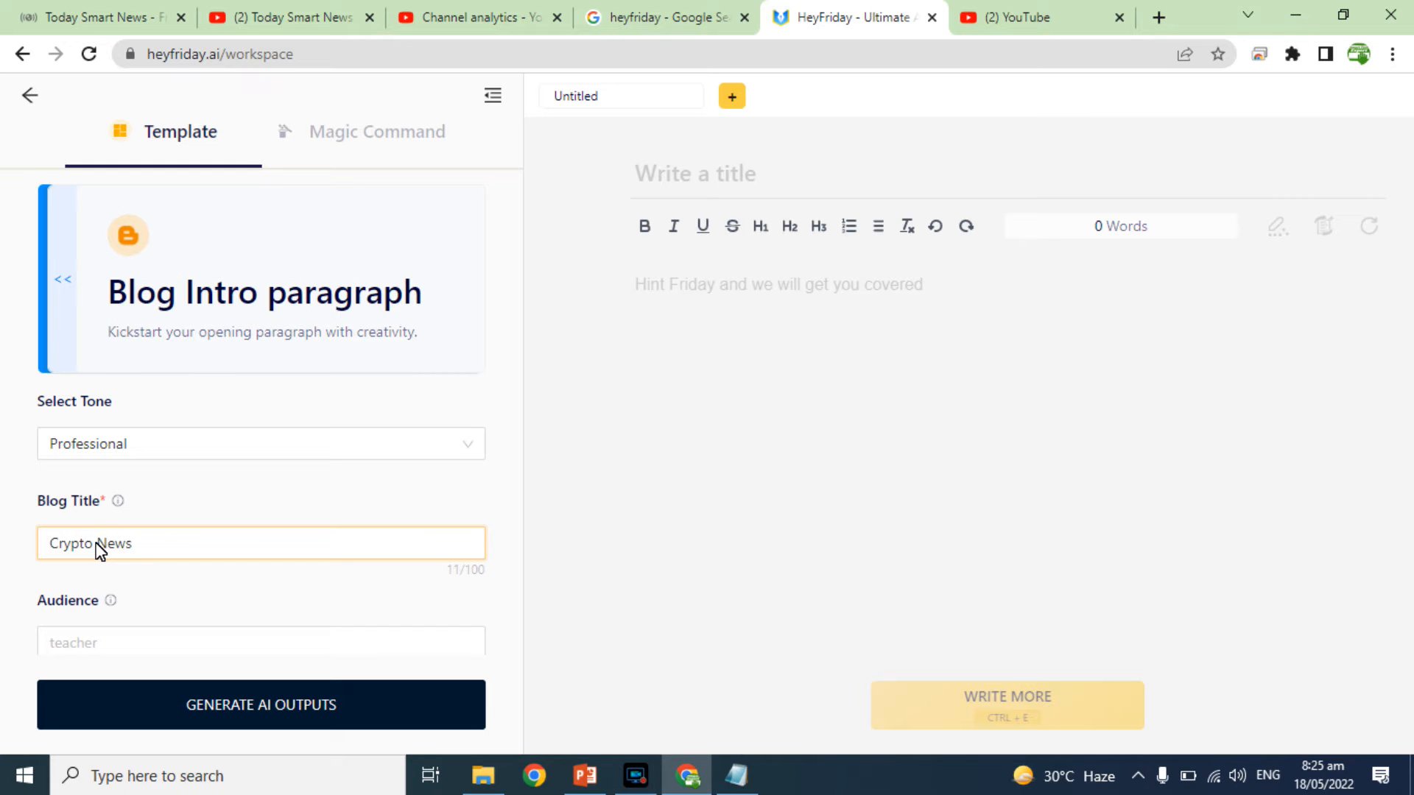
{"action": "left_click", "coordinate": [245, 704]}
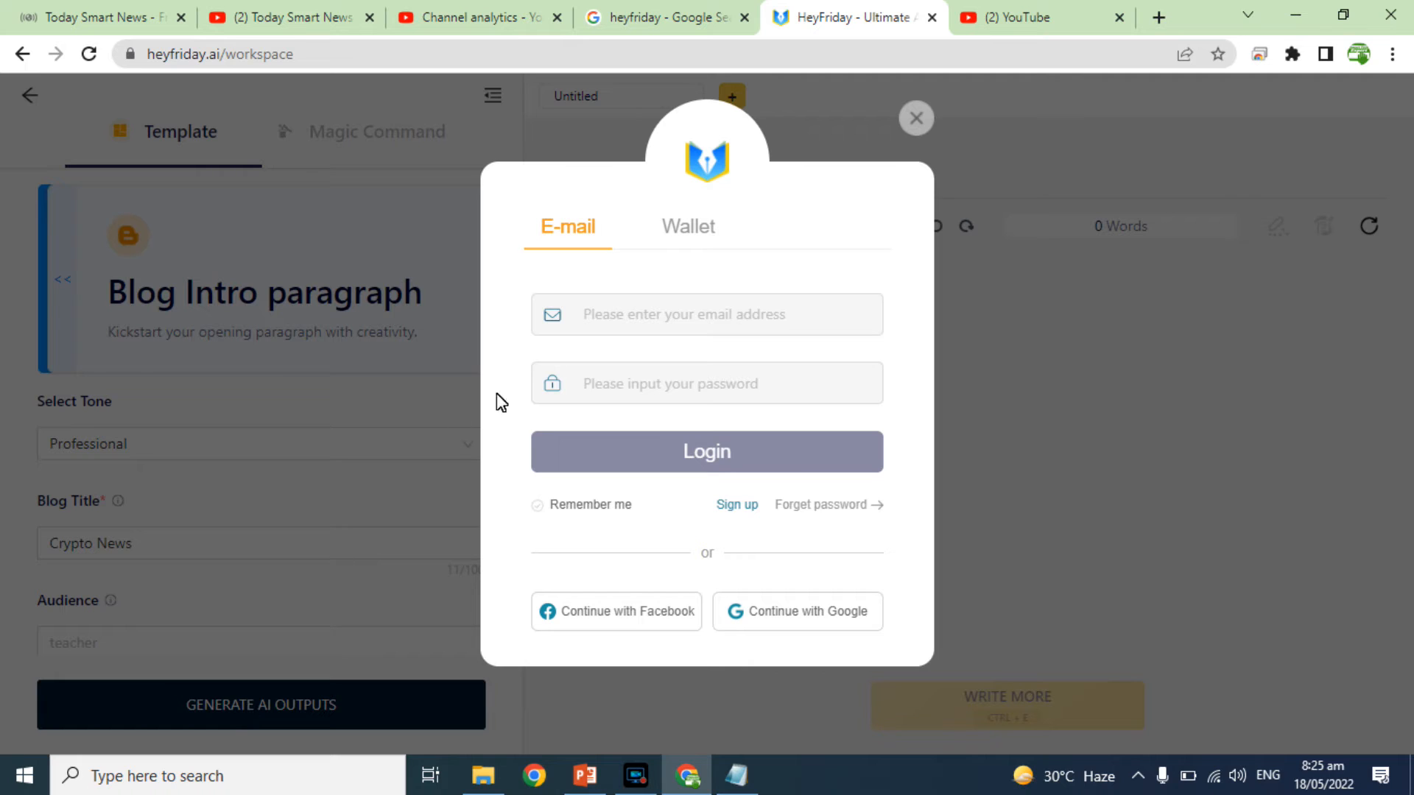
Sign up for HeyFriday with the channel's Google account and reopen the writing workspace
{"action": "left_click", "coordinate": [732, 508]}
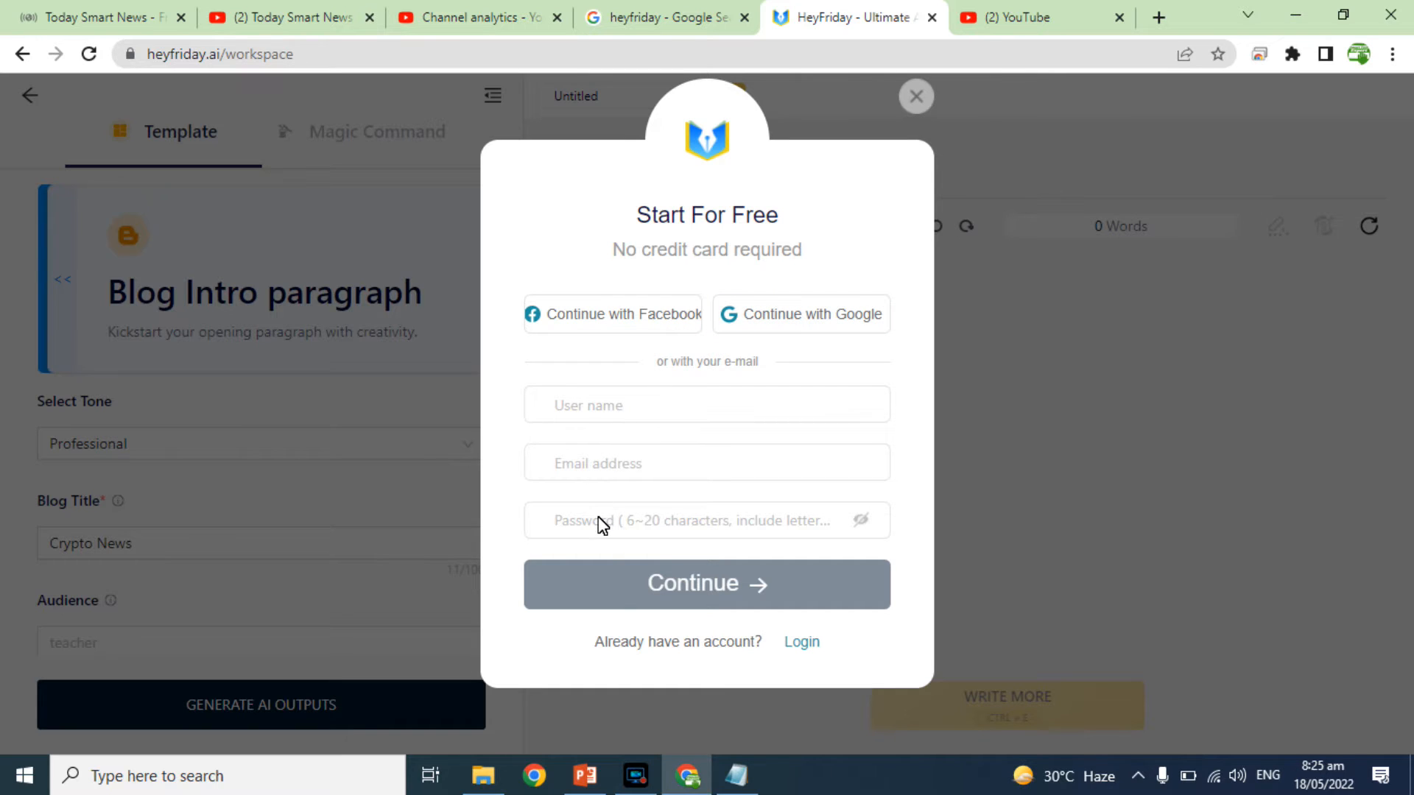
{"action": "left_click", "coordinate": [780, 316]}
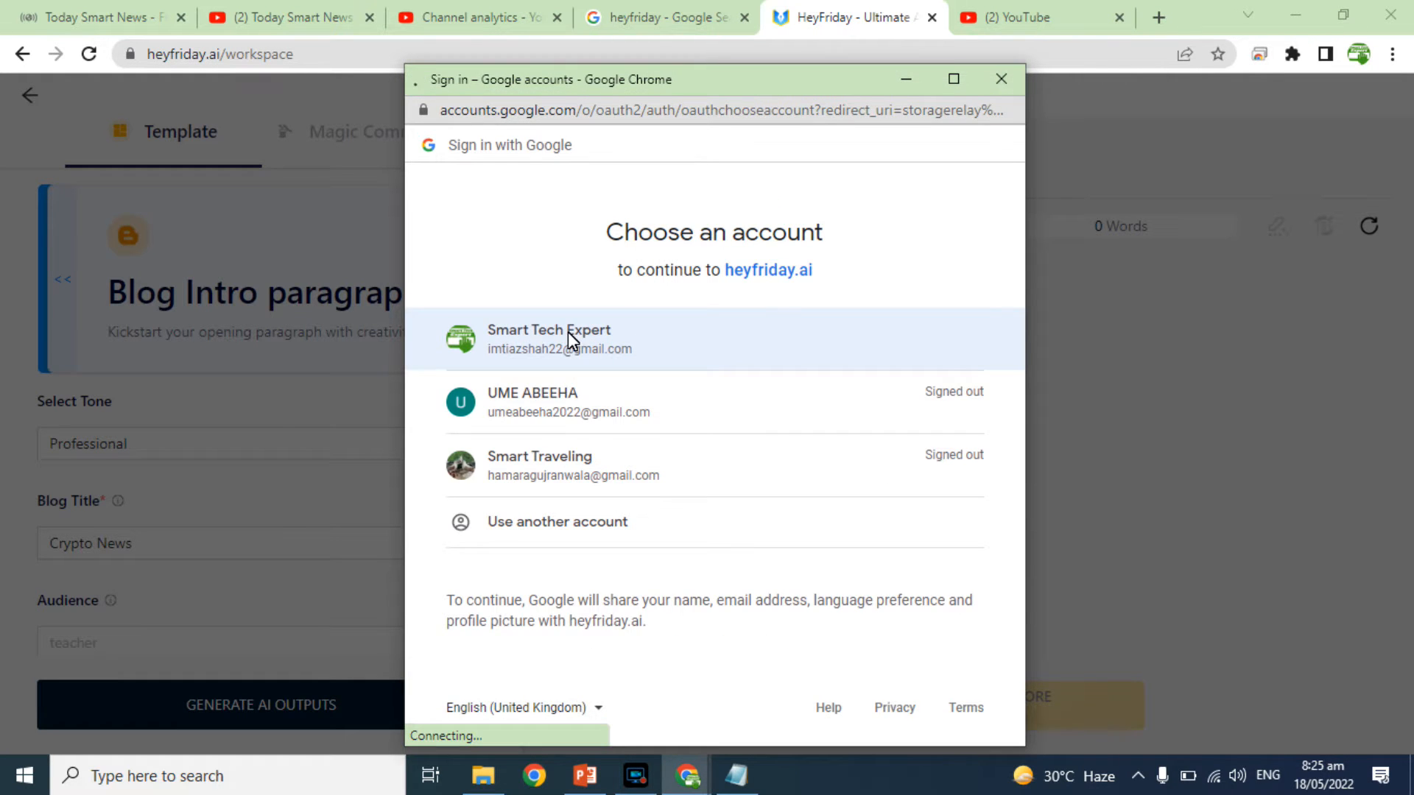
{"action": "left_click", "coordinate": [567, 333]}
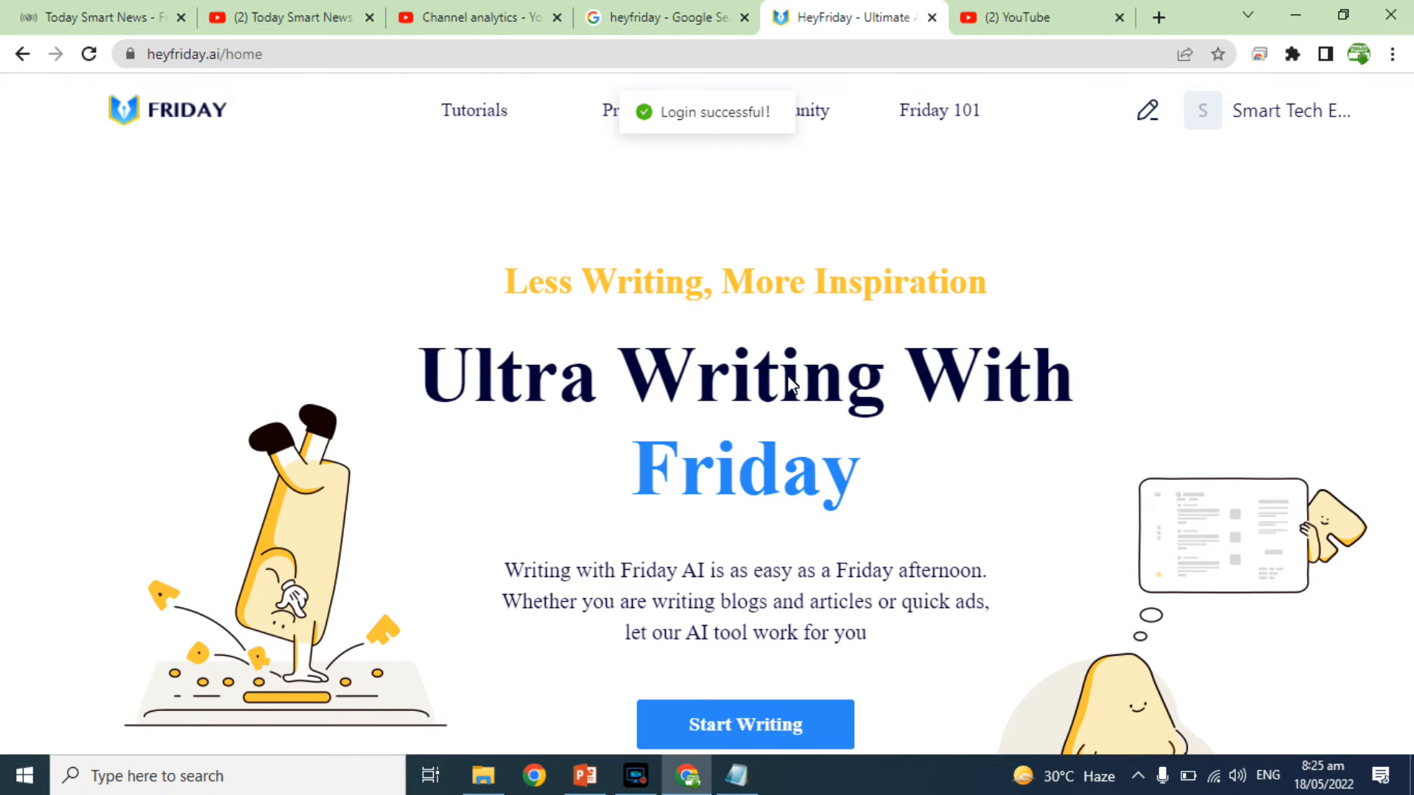
{"action": "left_click", "coordinate": [727, 748]}
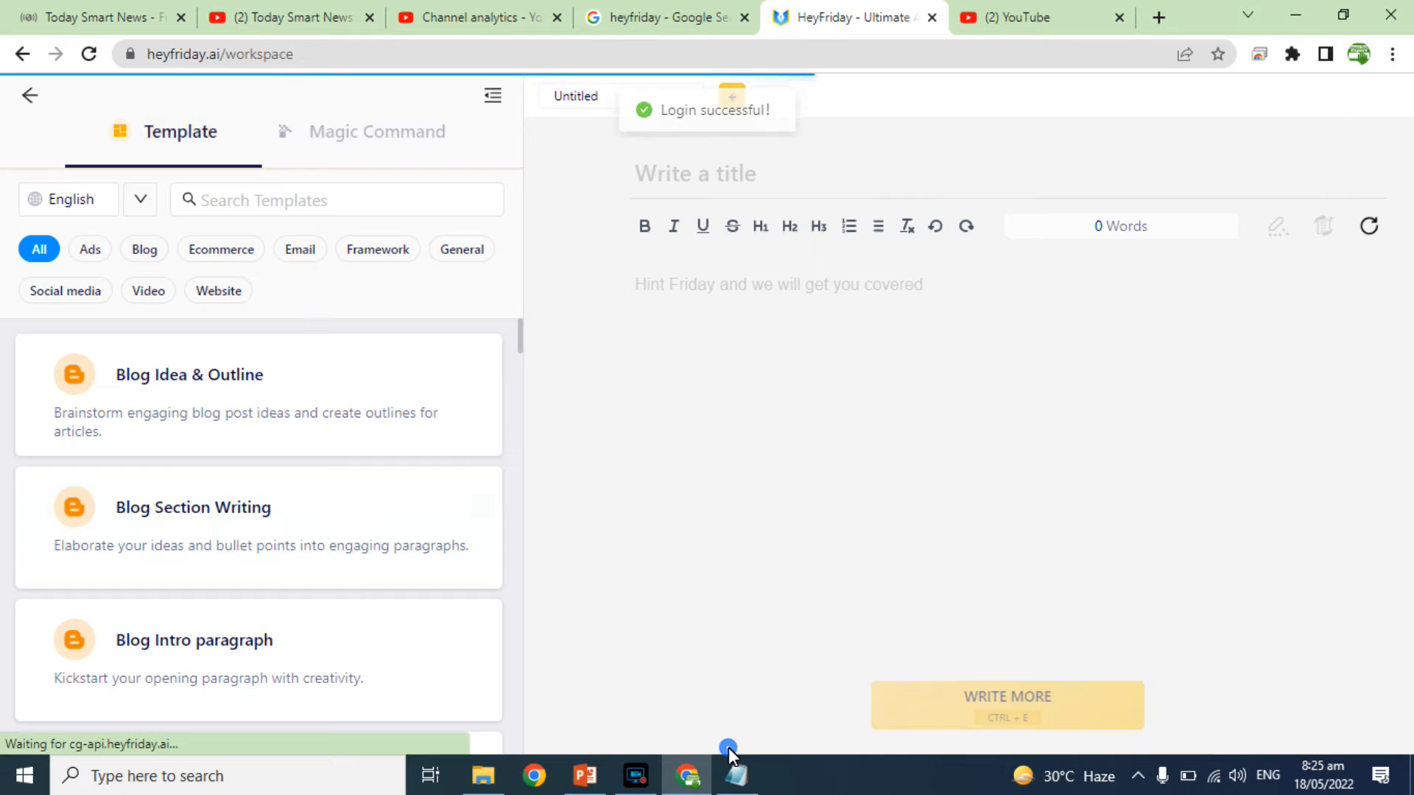
Generate a Blog Intro paragraph in a Professional tone with the blog title Crypto News
{"action": "left_click", "coordinate": [145, 639]}
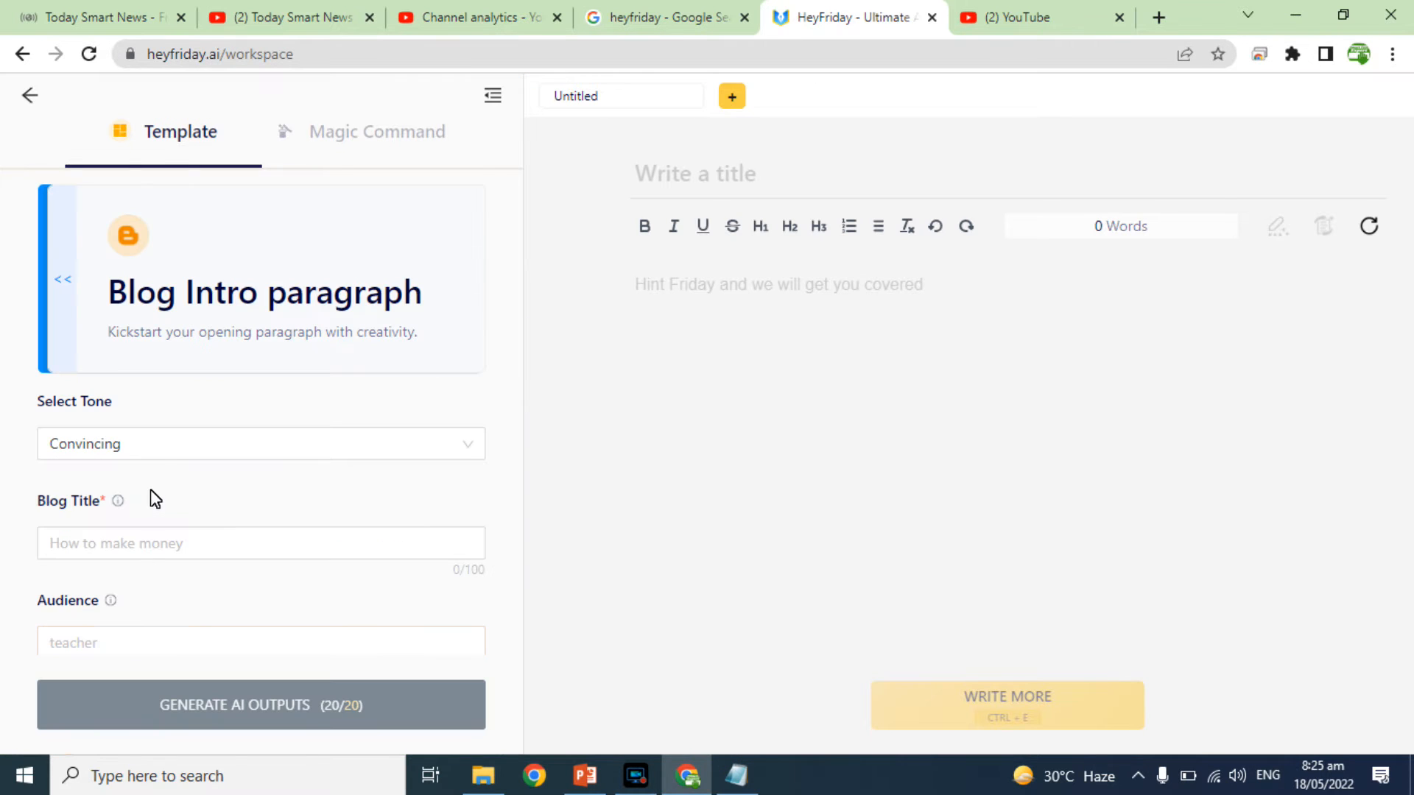
{"action": "left_click", "coordinate": [150, 445]}
{"action": "left_click", "coordinate": [101, 629]}
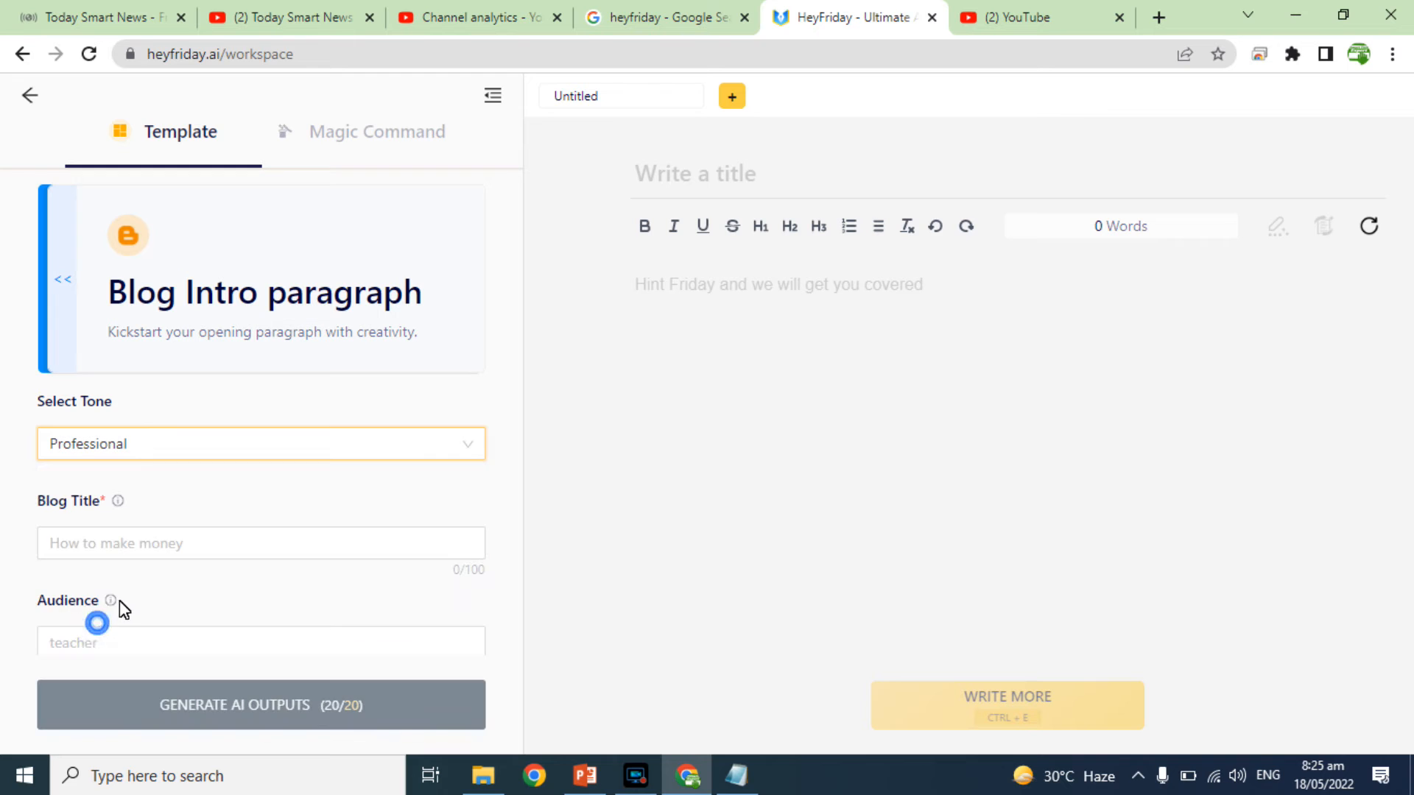
{"action": "type", "text": "Cry"}
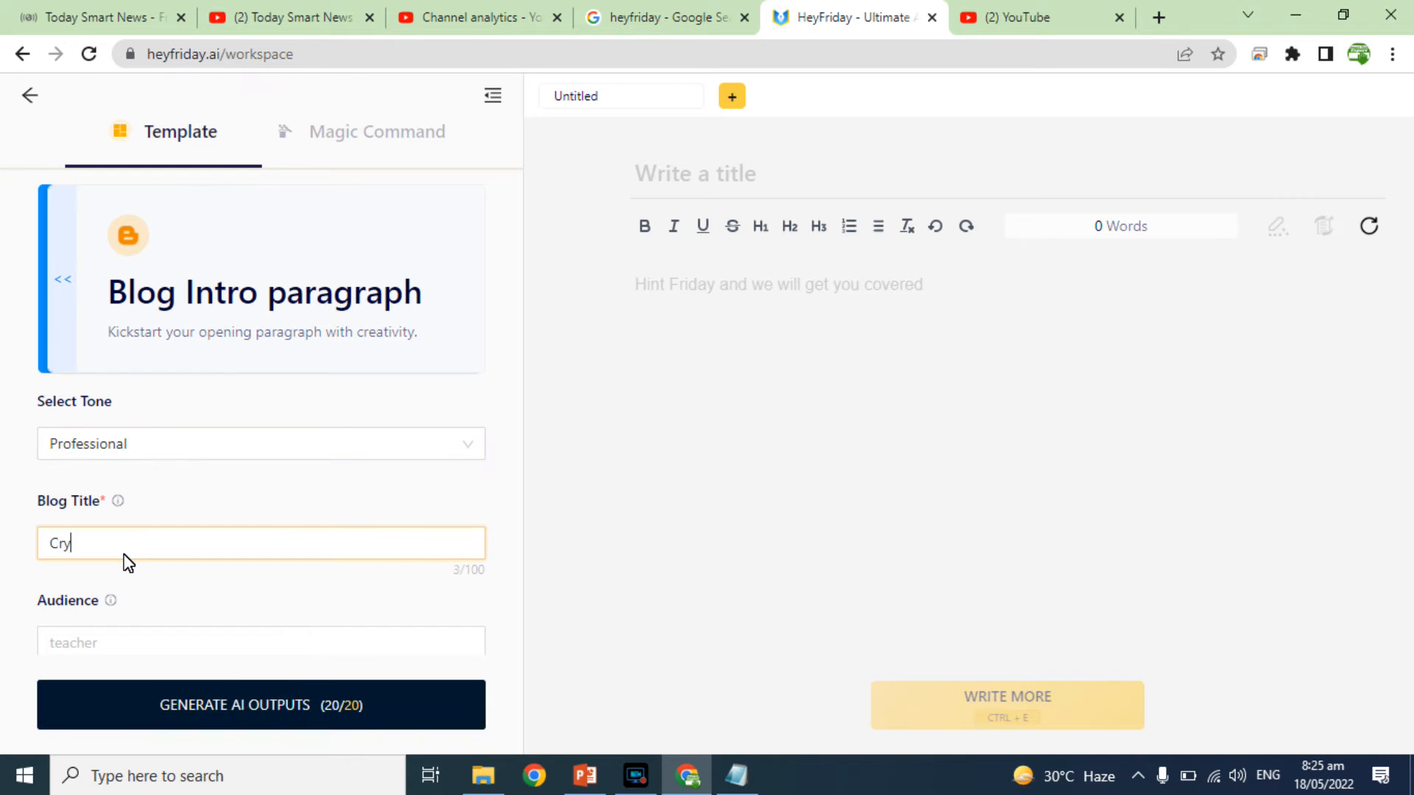
{"action": "type", "text": "pto News"}
{"action": "left_click", "coordinate": [215, 701]}
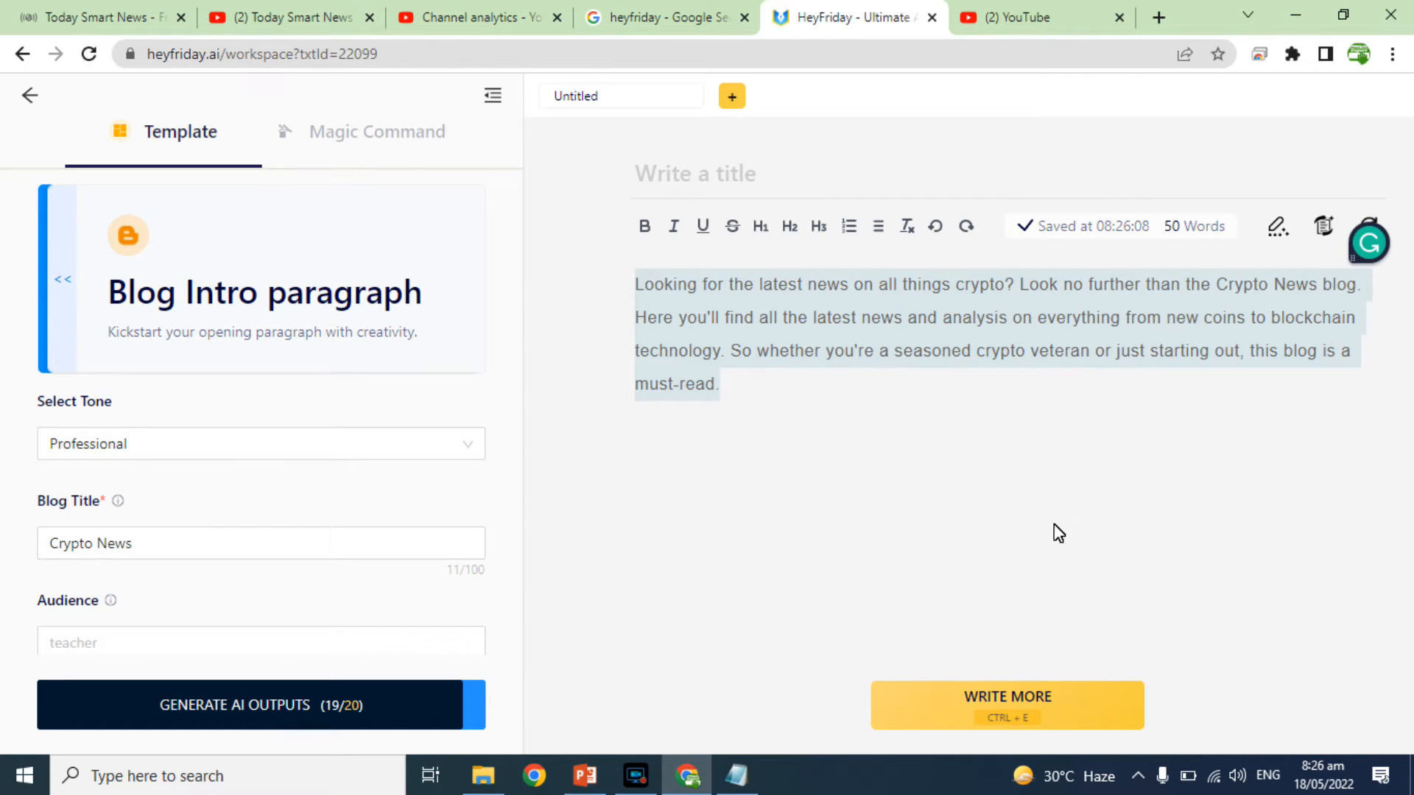
Extend the generated Crypto News draft with four further rounds of AI-written text
{"action": "left_click", "coordinate": [1035, 710]}
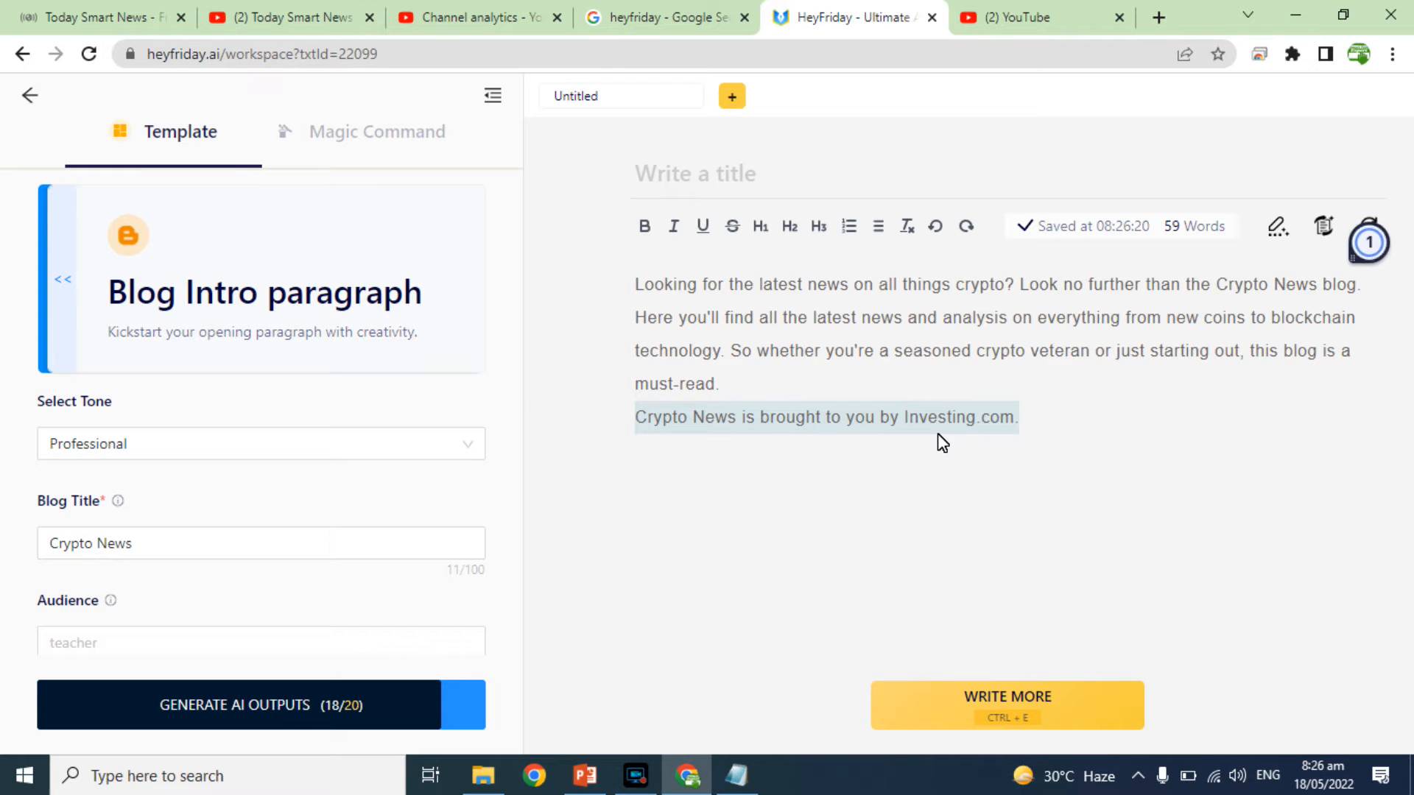
{"action": "left_click", "coordinate": [993, 705]}
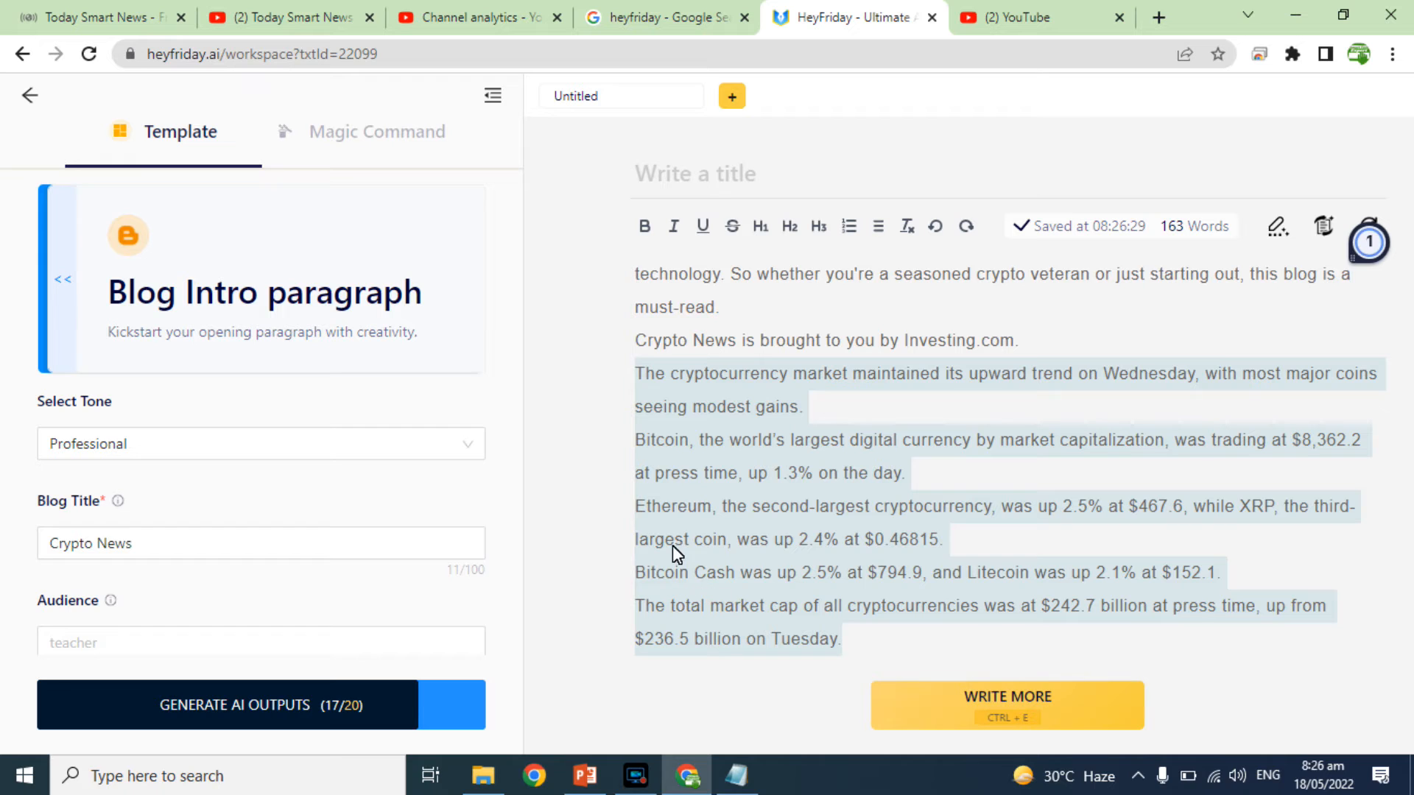
{"action": "left_click", "coordinate": [1018, 702]}
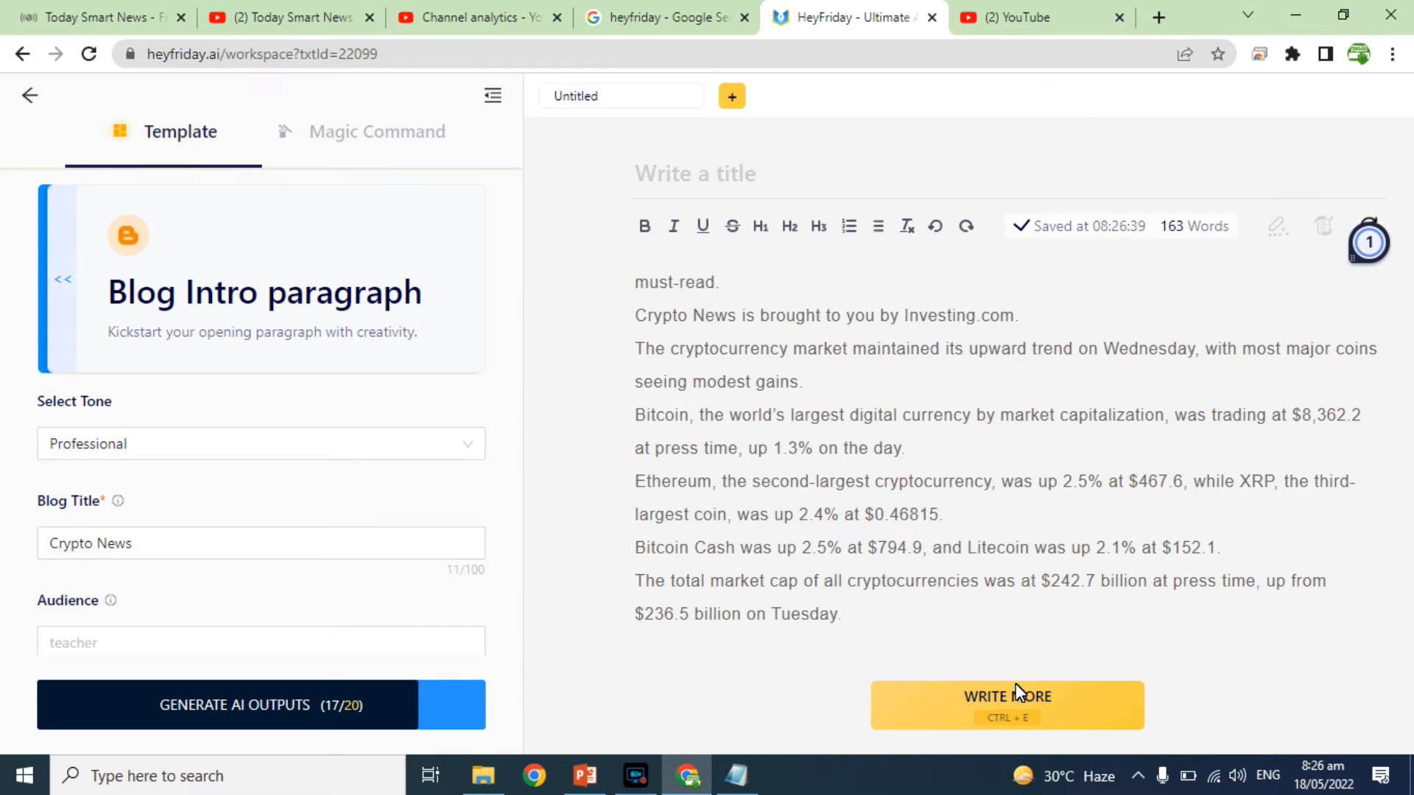
{"action": "left_click", "coordinate": [1009, 696]}
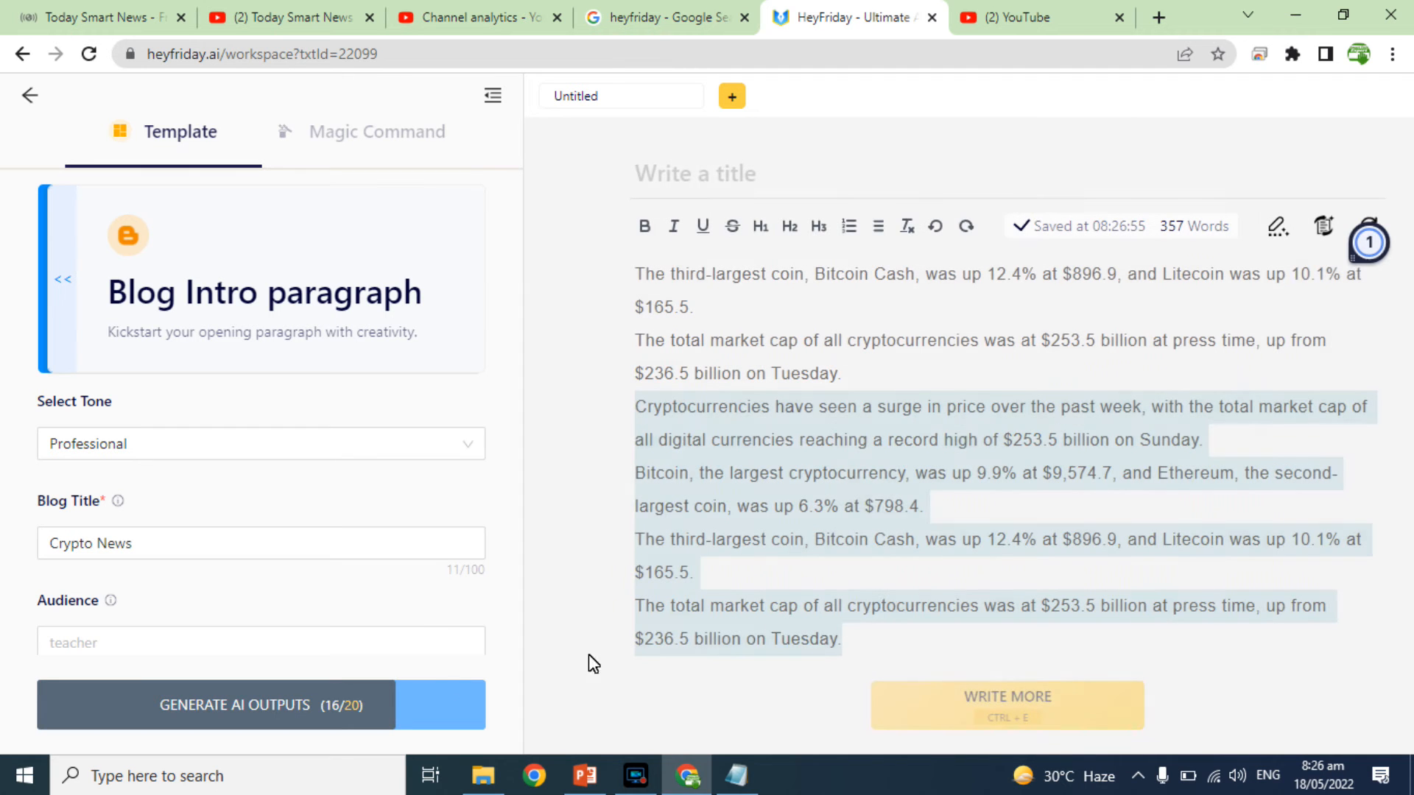
Copy the whole generated article and paste it into the plagiarism checker at duplichecker.com in a new browser tab
{"action": "left_click_drag", "start_coordinate": [854, 653], "coordinate": [639, 298]}
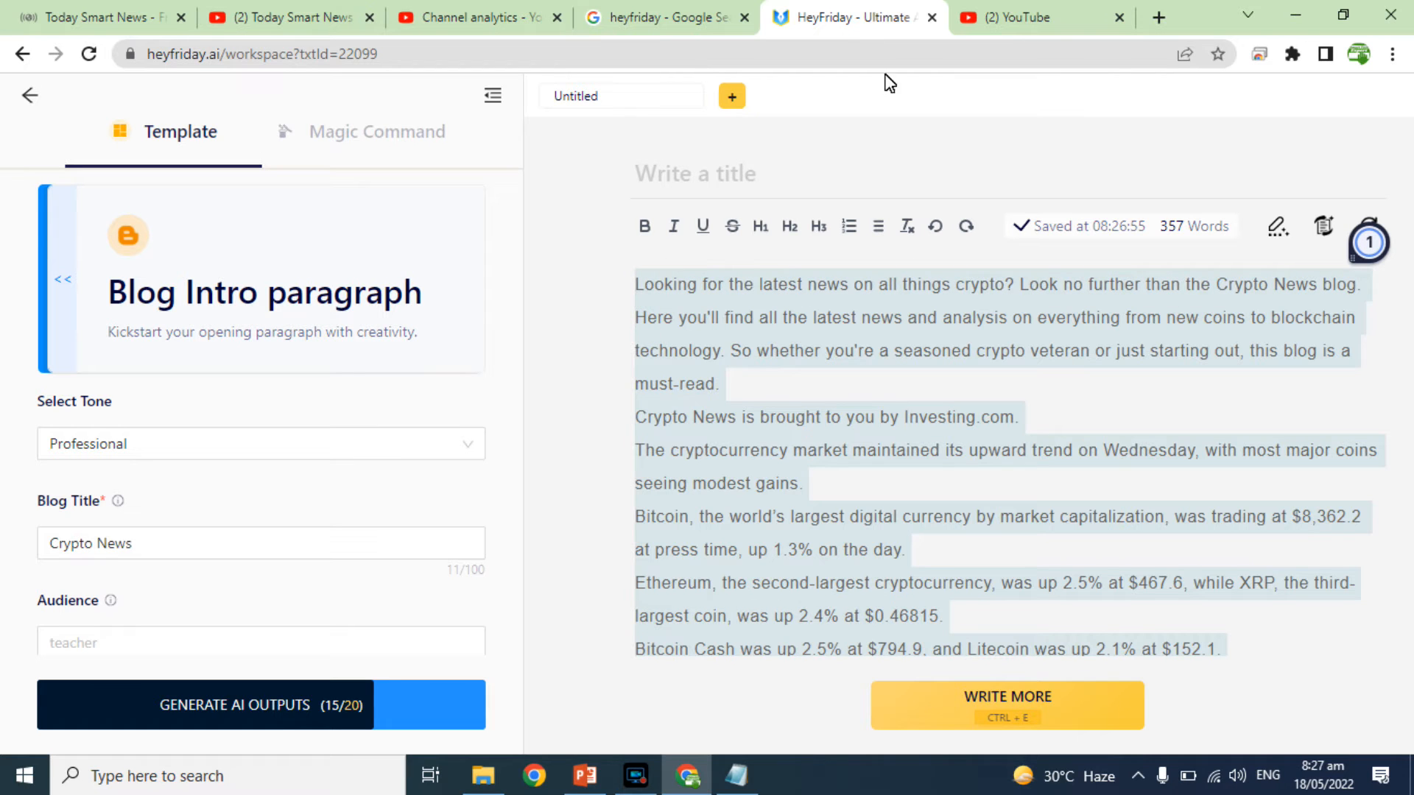
{"action": "left_click", "coordinate": [1160, 16]}
{"action": "type", "text": "duplichecker.com"}
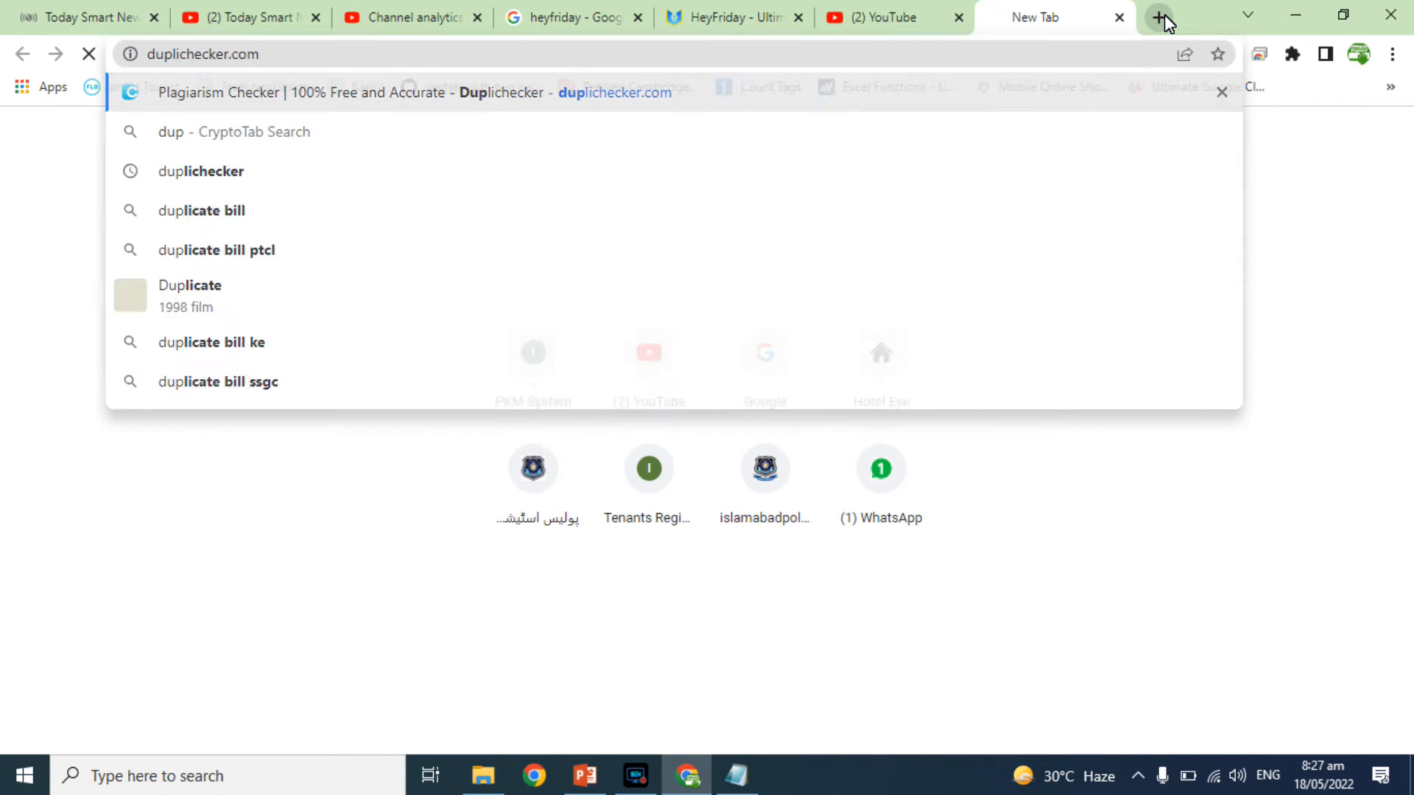
{"action": "key", "text": "Return"}
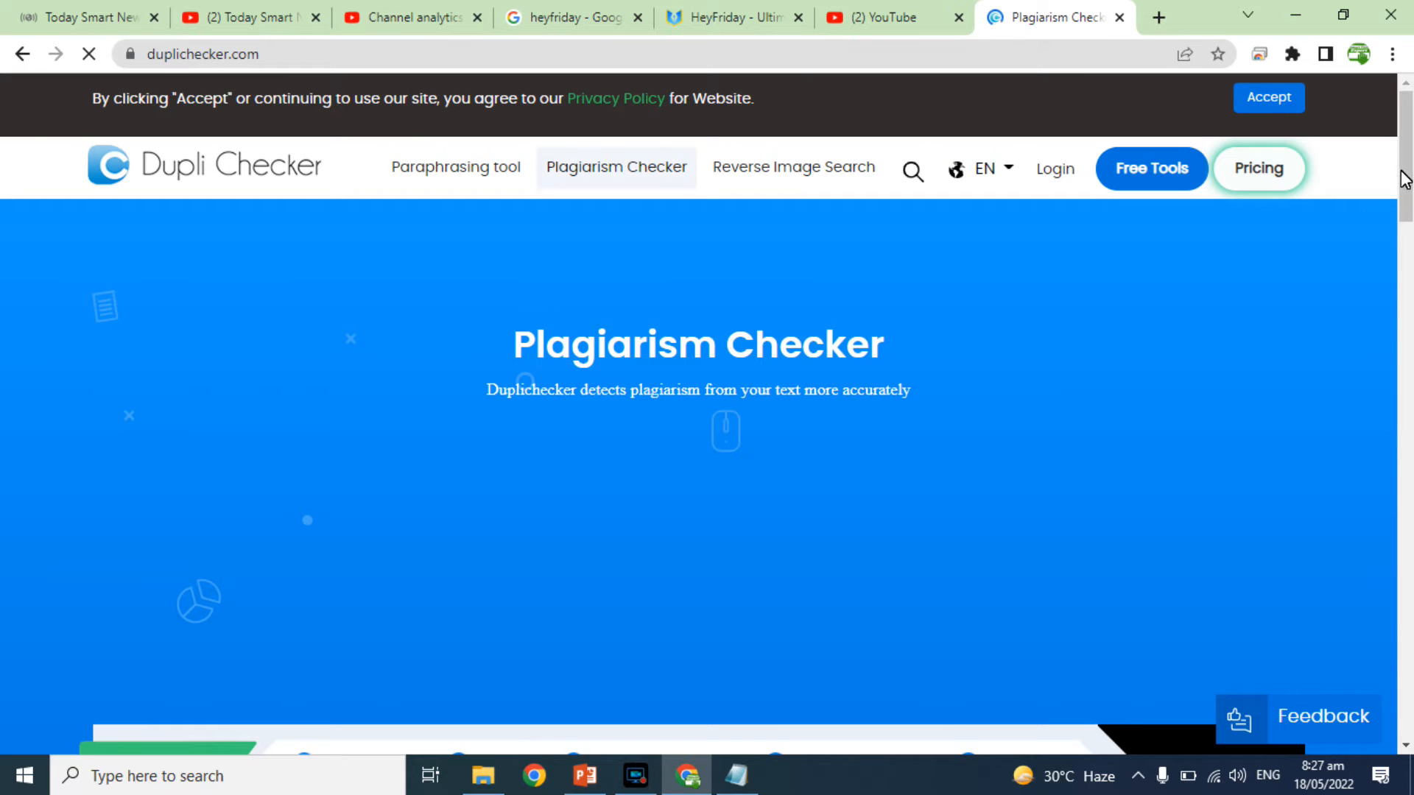
{"action": "scroll", "coordinate": [1404, 192], "scroll_direction": "down", "scroll_amount": 3}
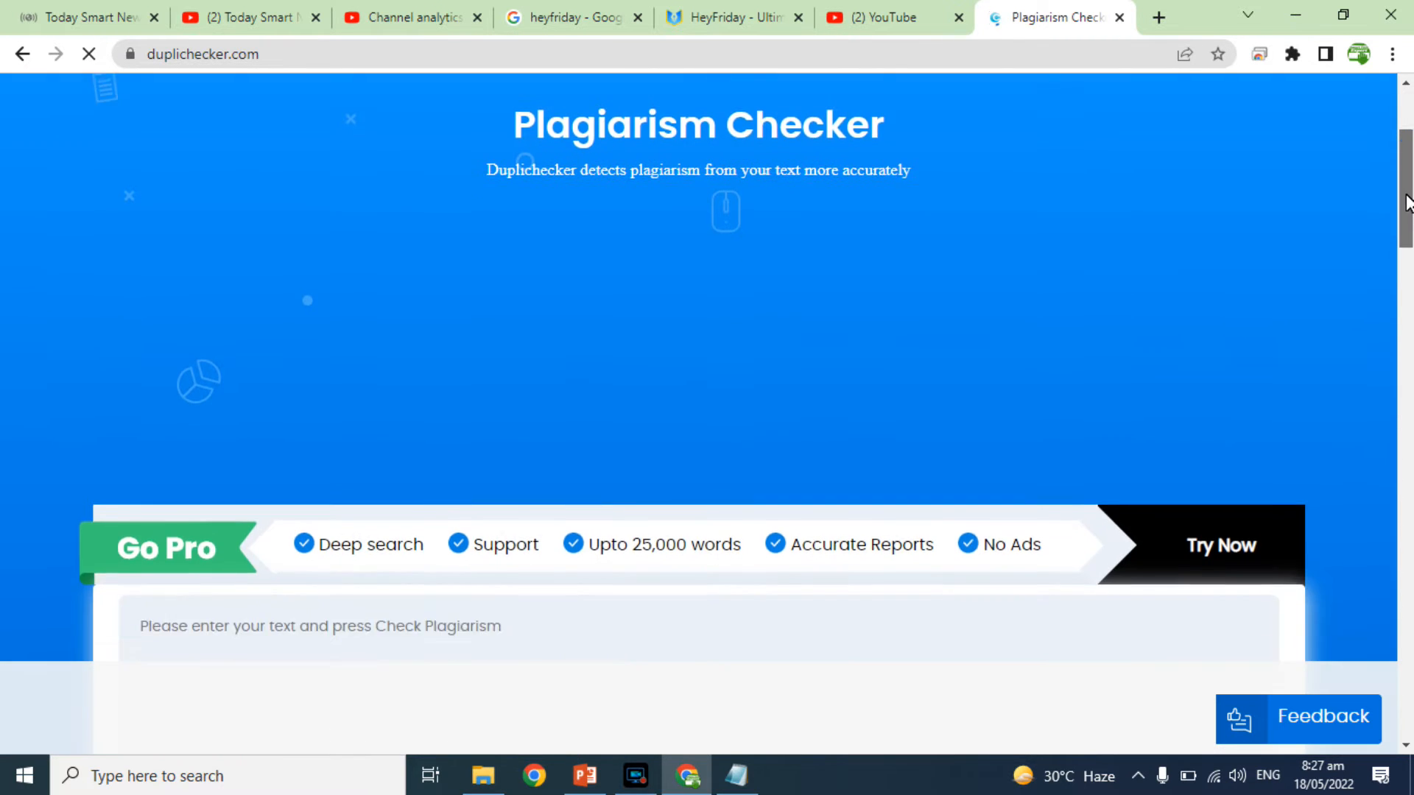
{"action": "scroll", "coordinate": [1406, 195], "scroll_direction": "down", "scroll_amount": 3}
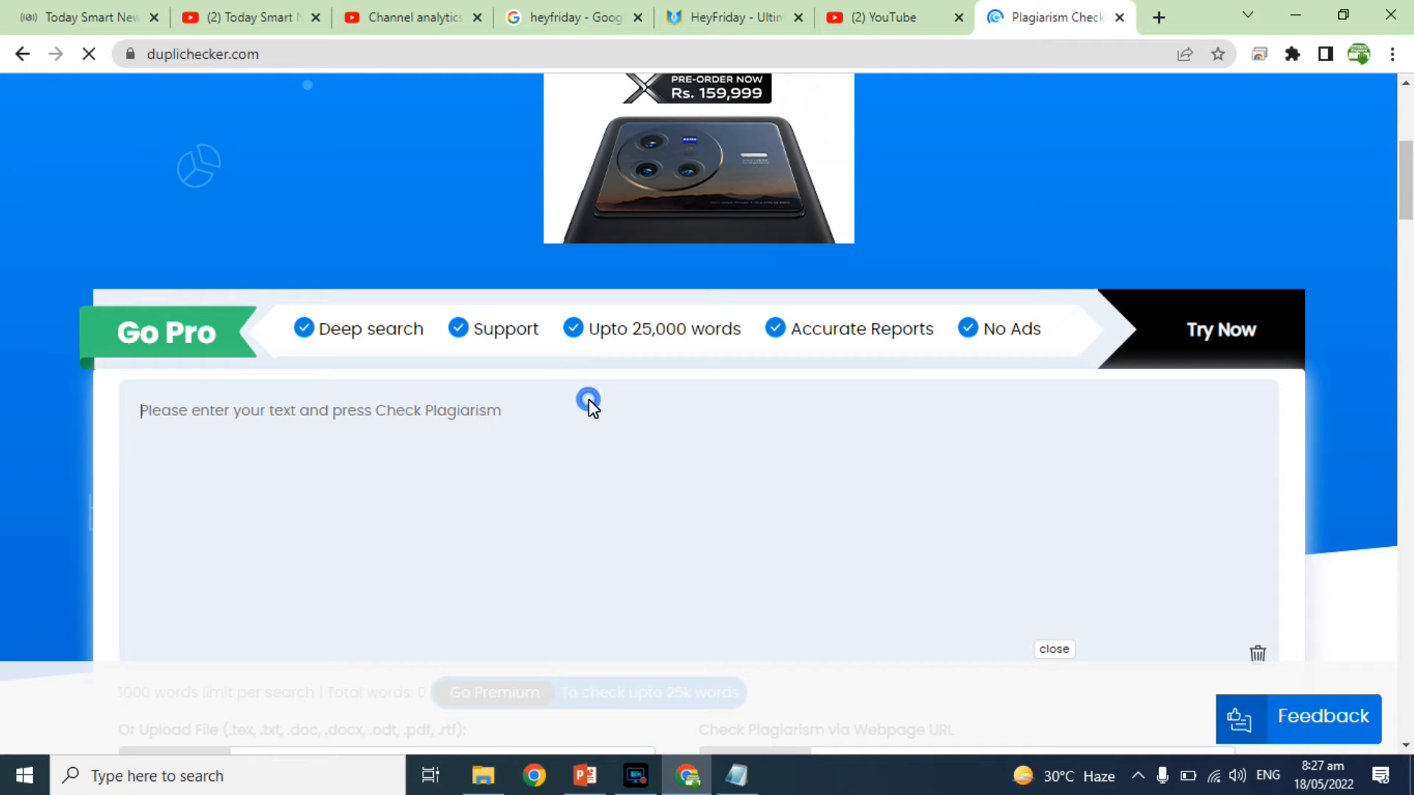
{"action": "key", "text": "ctrl+v"}
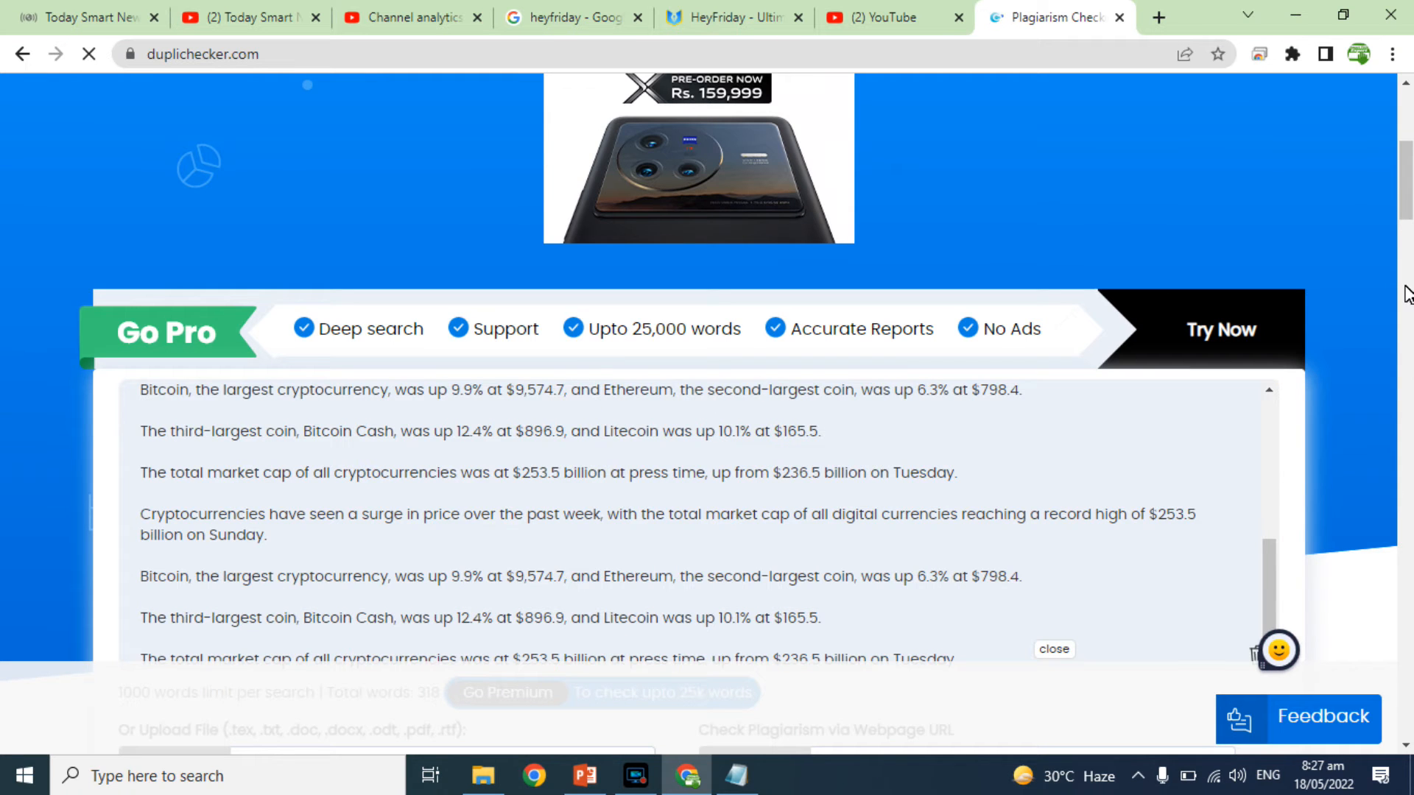
Complete the traffic-lights reCAPTCHA, run the plagiarism check on the pasted article and highlight part of the scanned text
{"action": "scroll", "coordinate": [1408, 202], "scroll_direction": "down", "scroll_amount": 8}
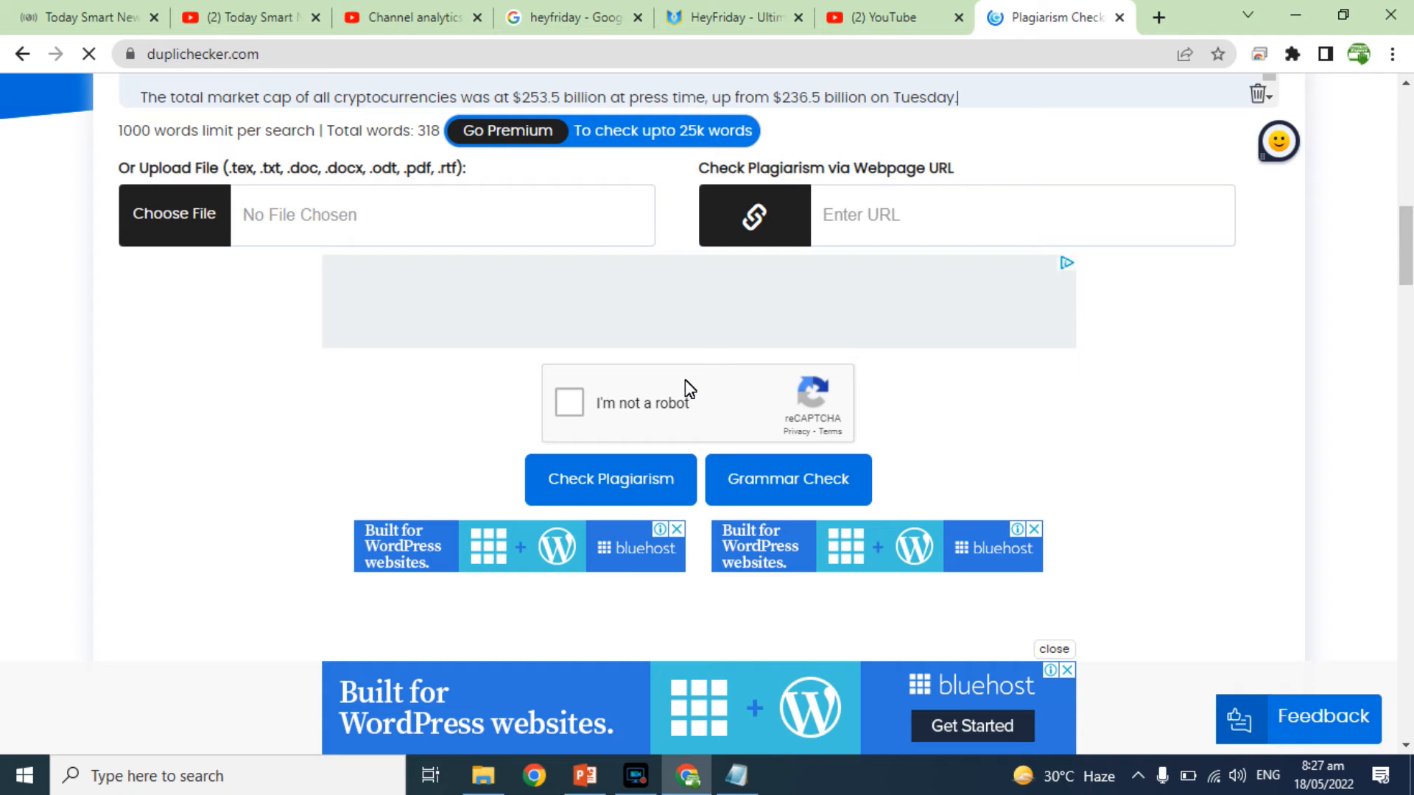
{"action": "left_click", "coordinate": [566, 404]}
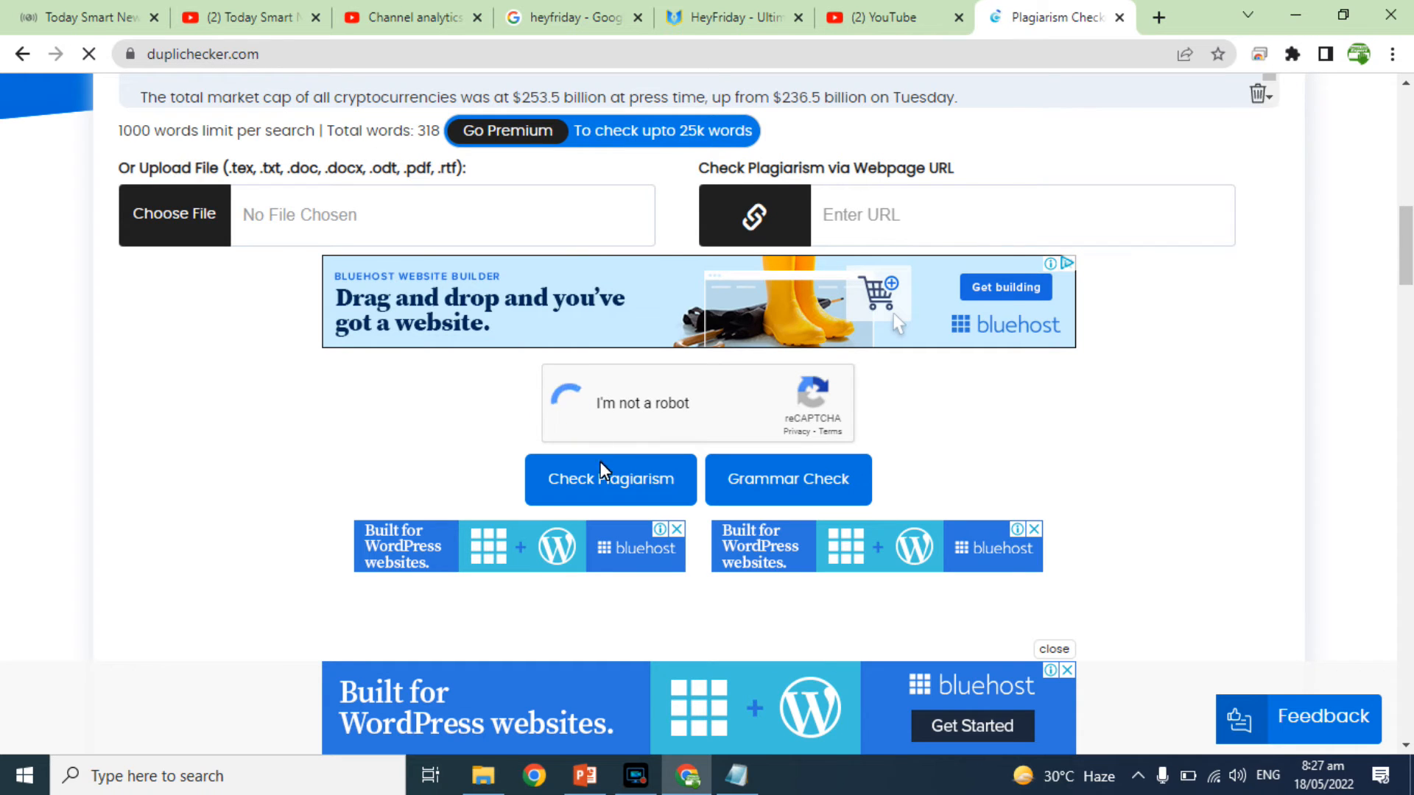
{"action": "left_click", "coordinate": [756, 368]}
{"action": "left_click", "coordinate": [872, 360]}
{"action": "left_click", "coordinate": [747, 294]}
{"action": "left_click", "coordinate": [828, 274]}
{"action": "left_click", "coordinate": [948, 667]}
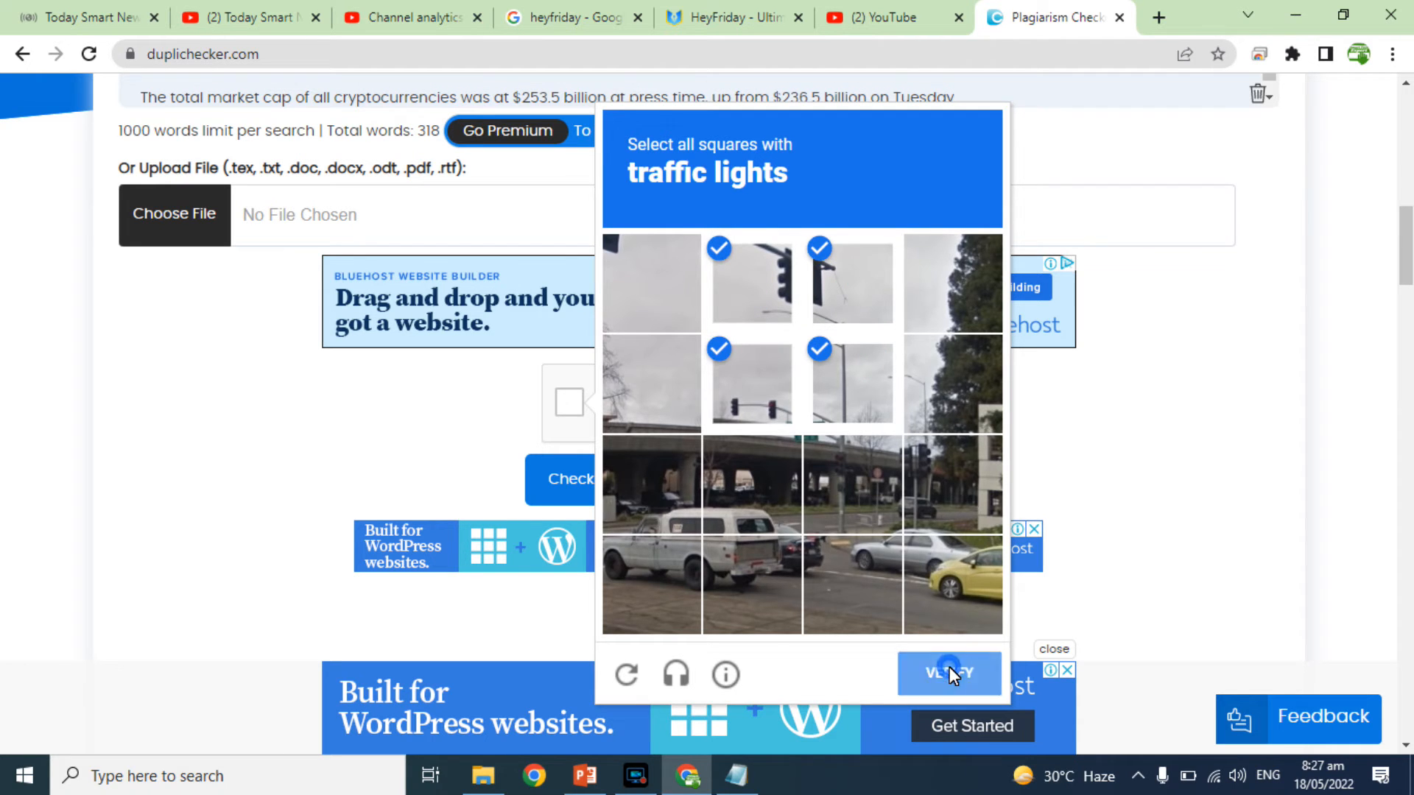
{"action": "left_click", "coordinate": [632, 487]}
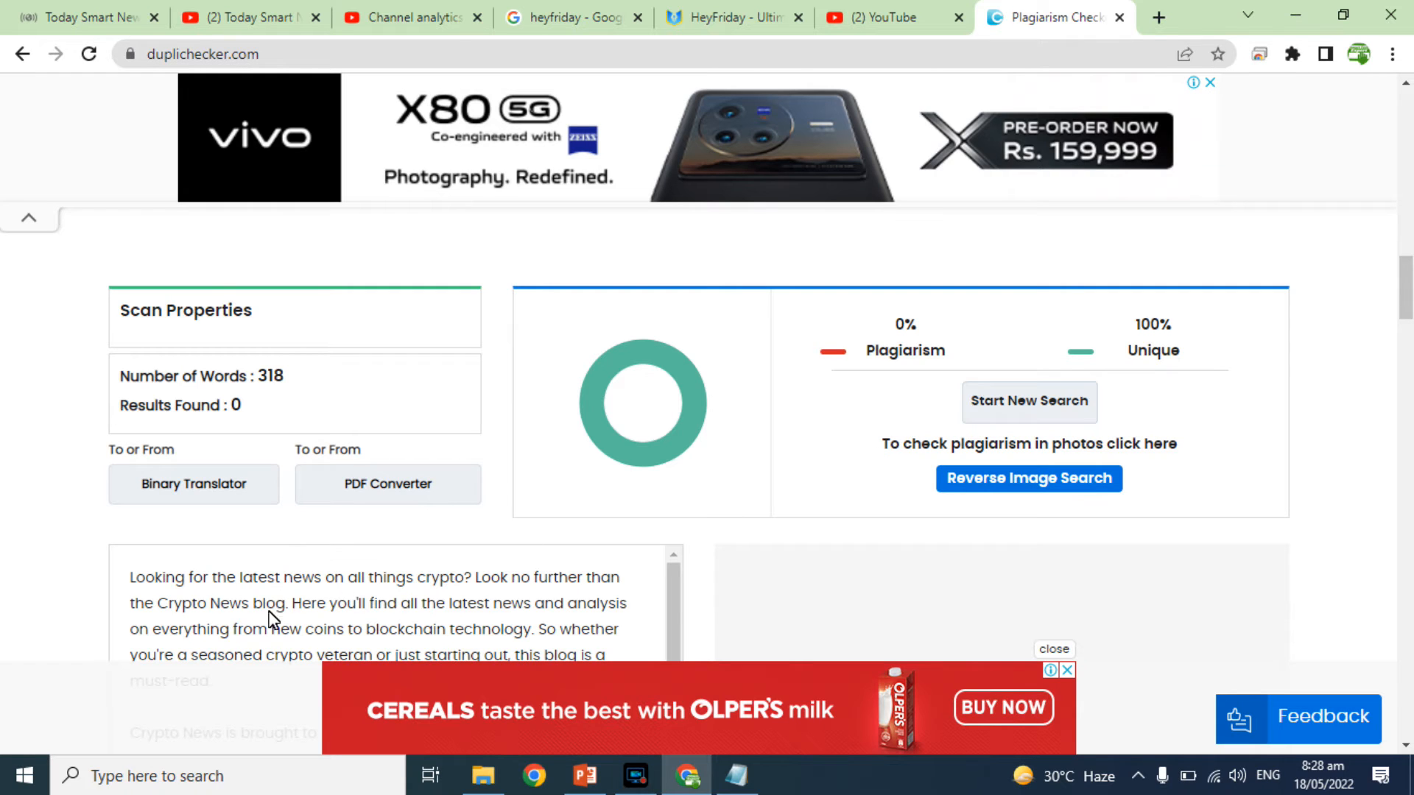
{"action": "left_click_drag", "start_coordinate": [211, 606], "coordinate": [237, 631]}
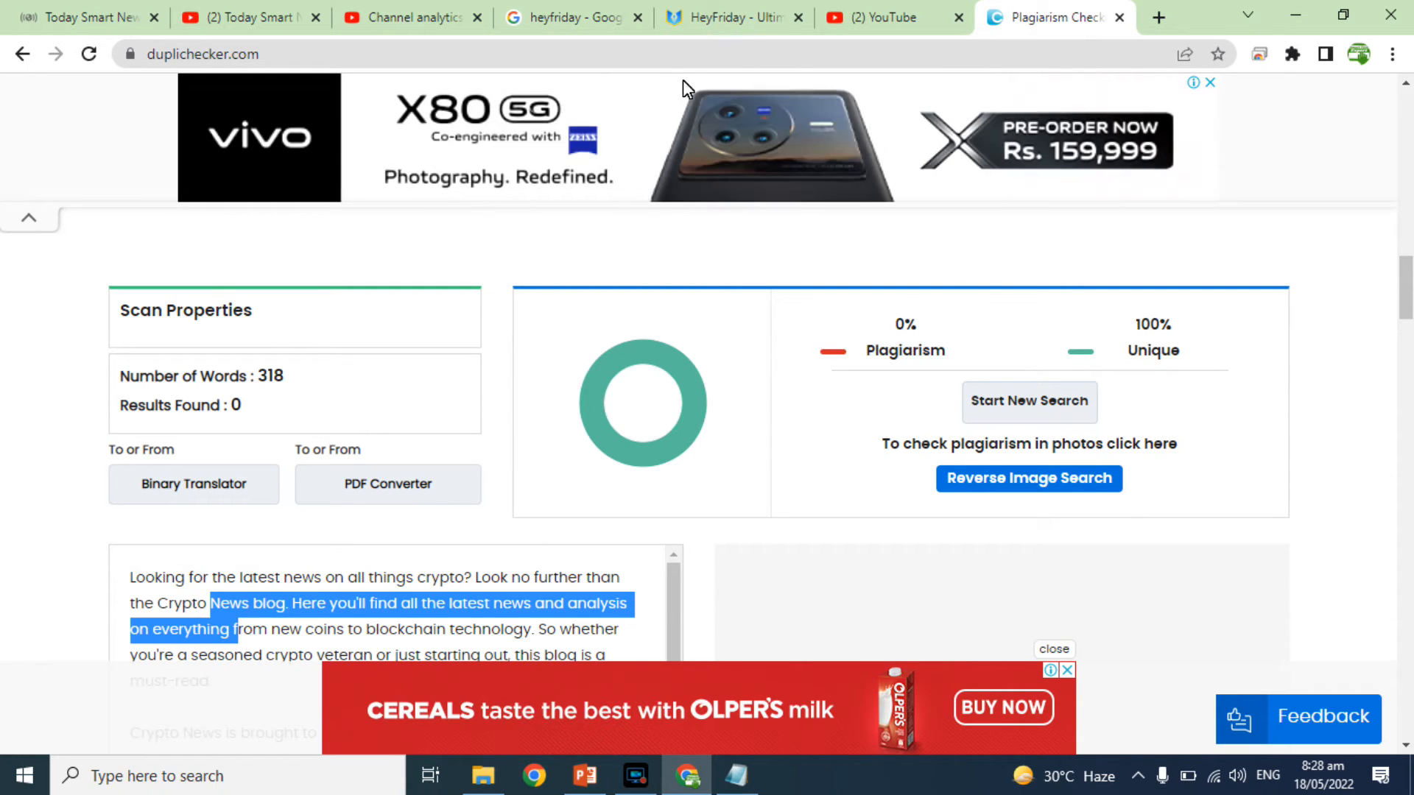
Open the WordPress admin at todaysmartnews.com/wp-admin in a new browser tab and start a new post
{"action": "left_click", "coordinate": [1158, 16]}
{"action": "type", "text": "t"}
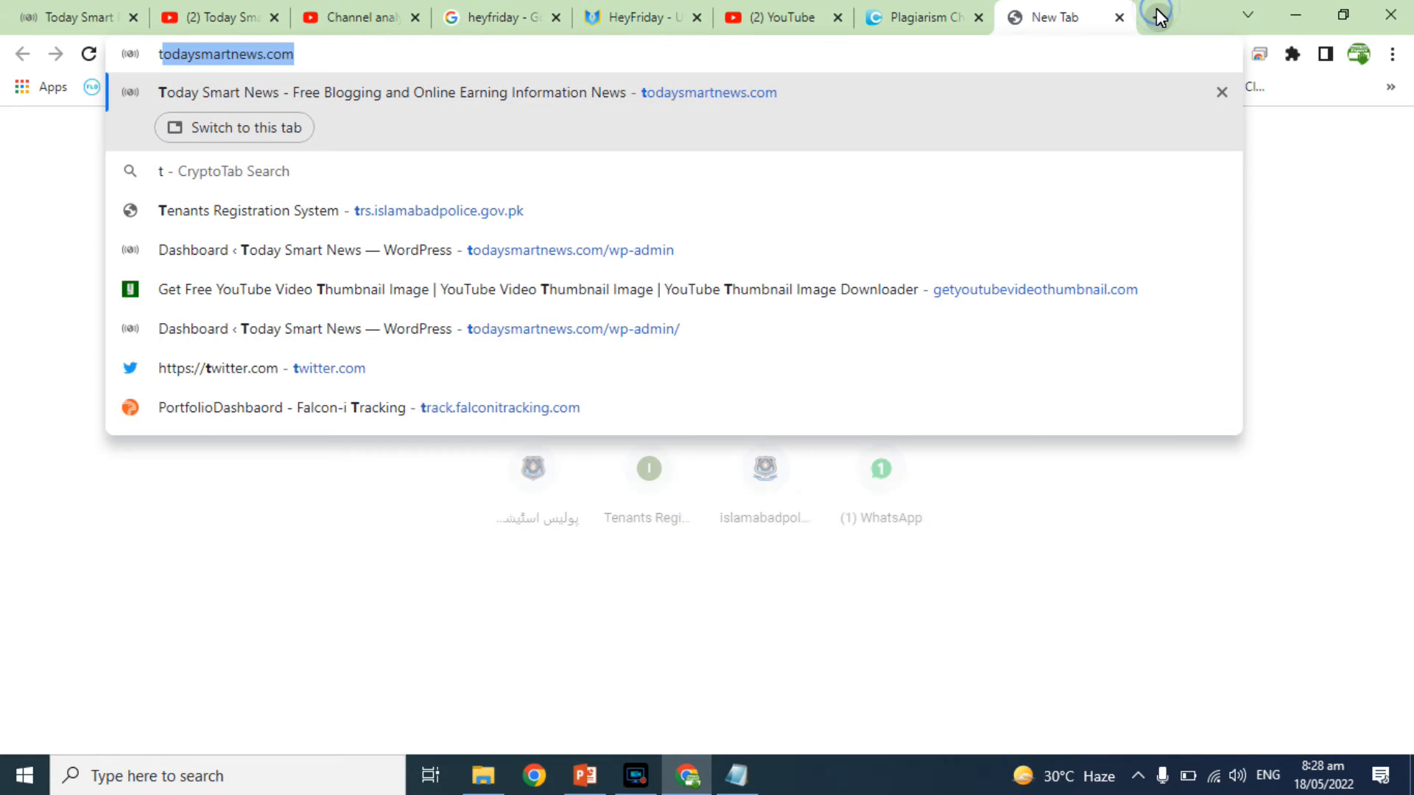
{"action": "type", "text": "odaysmartnews.com/wp"}
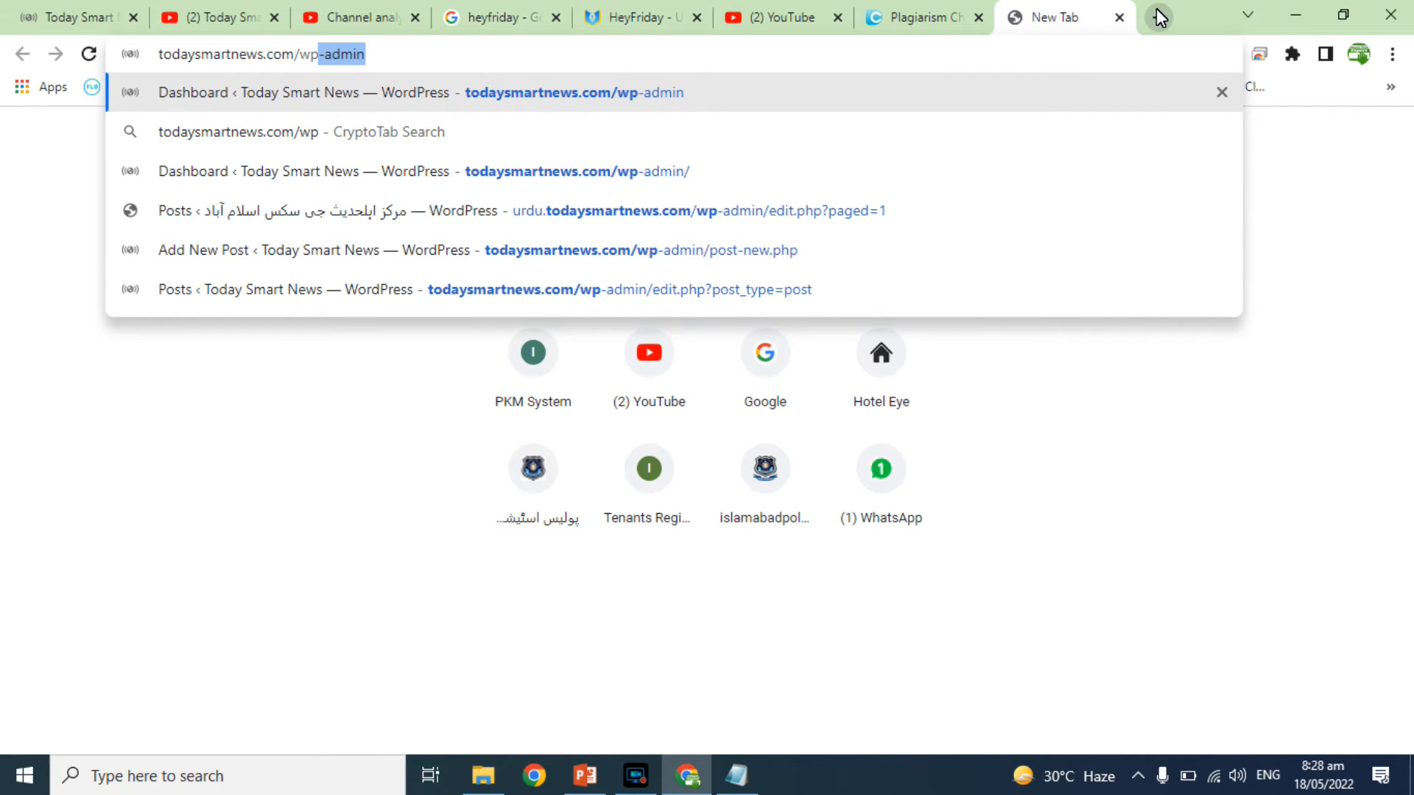
{"action": "key", "text": "Return"}
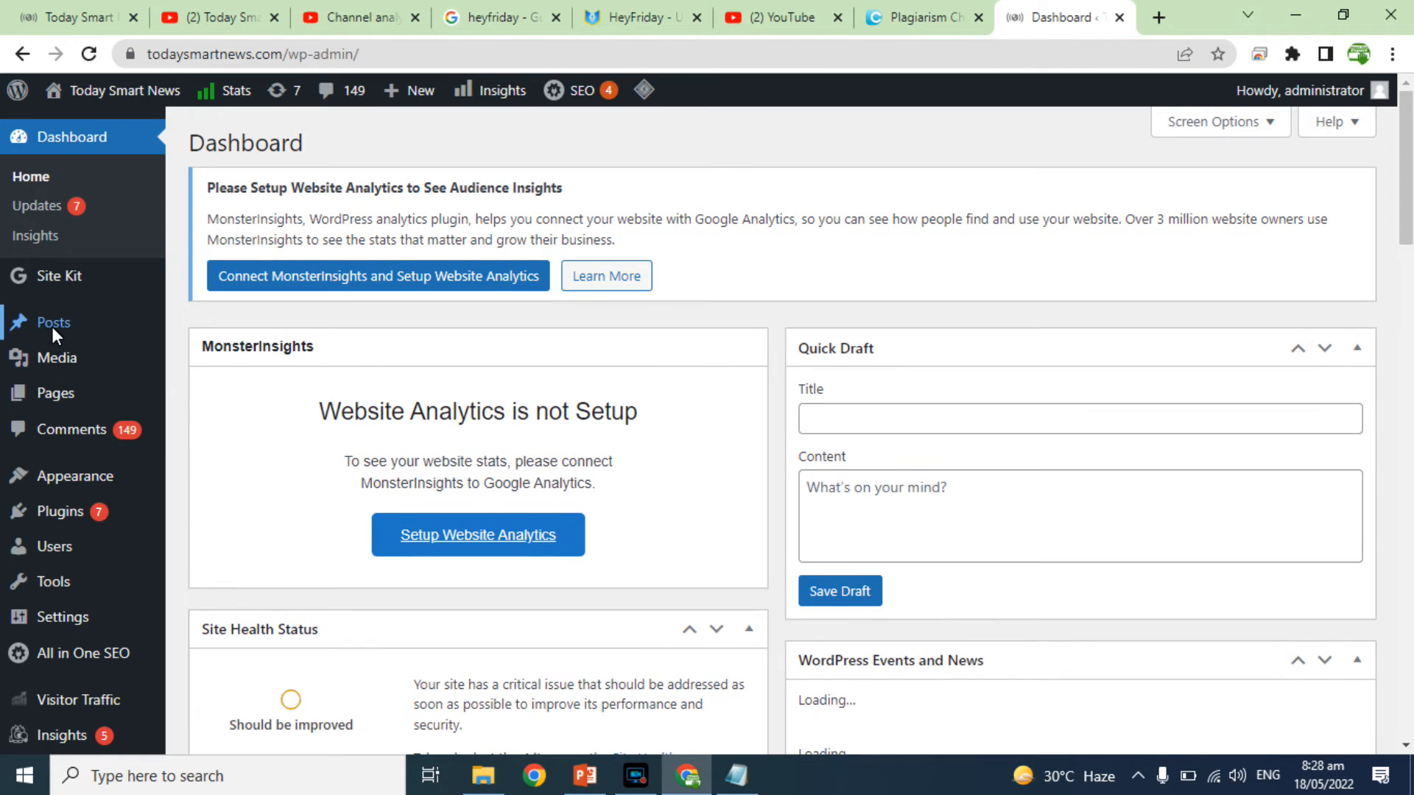
{"action": "mouse_move", "coordinate": [51, 326]}
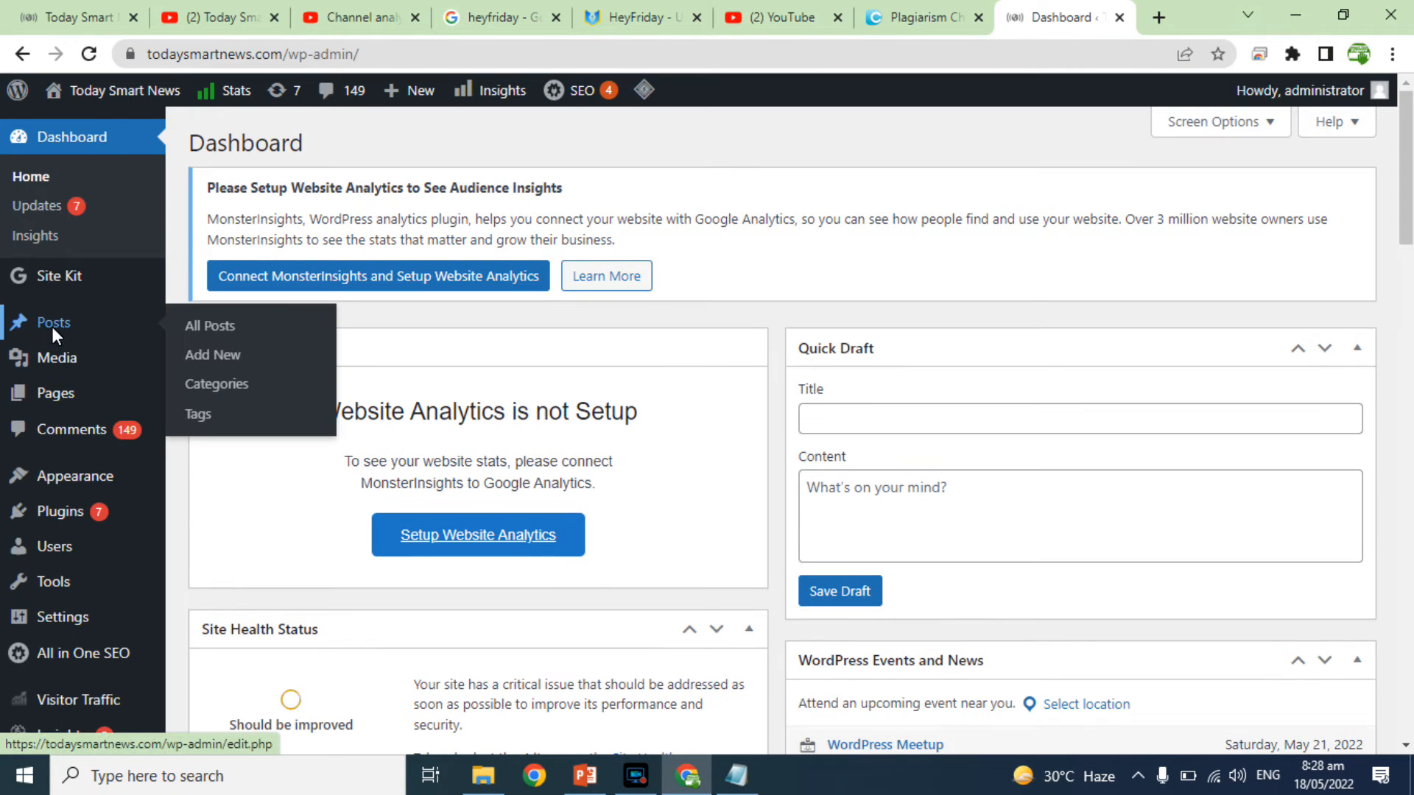
{"action": "left_click", "coordinate": [208, 357]}
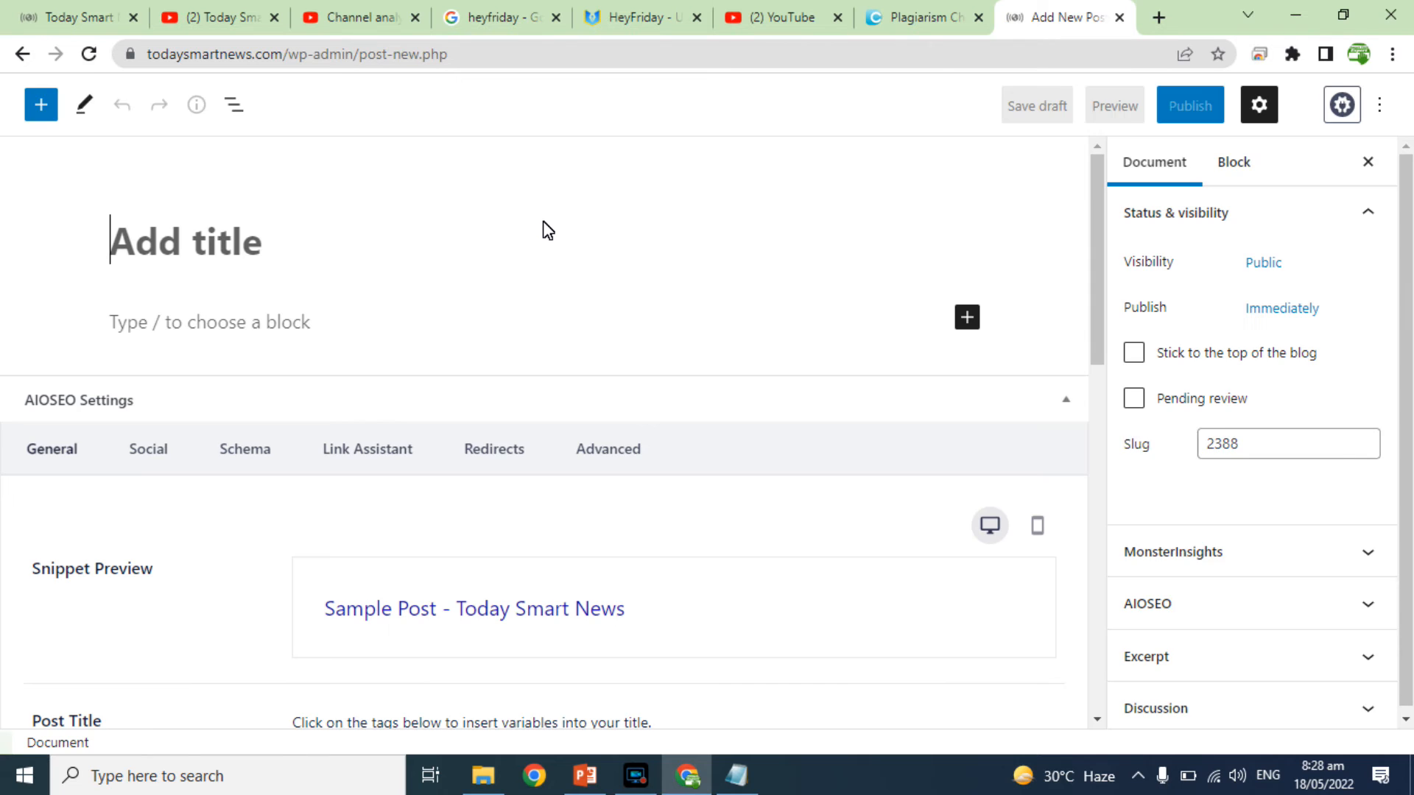
Paste the copied Crypto News article into the body of the new post
{"action": "left_click", "coordinate": [266, 324]}
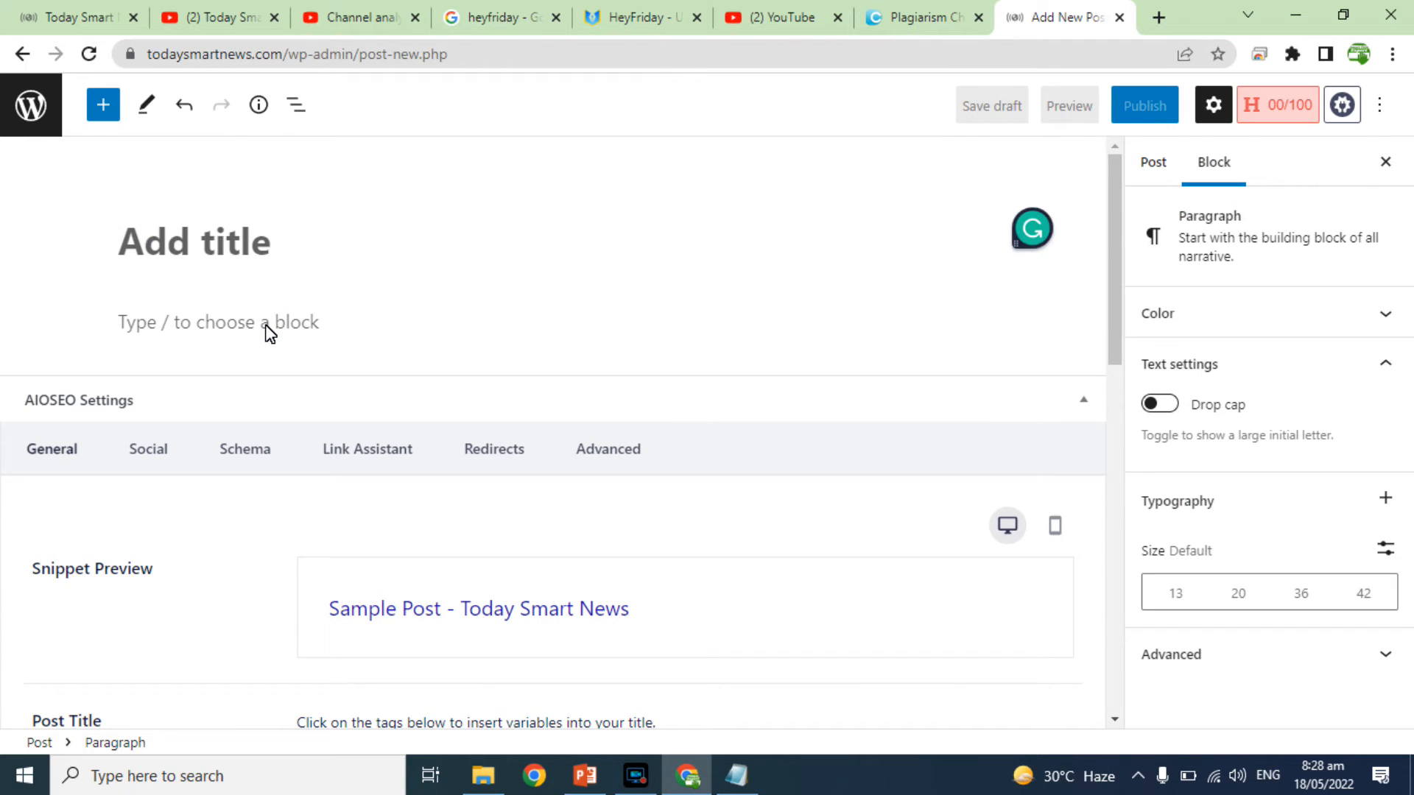
{"action": "type", "text": "Bitcoin, the largest cryptocurrency, was up 9.9% at $9,574.7, and Ethereum, the second-largest coin, was up 6.3% at $798.4. The third-largest coin, Bitcoin Cash, was up 12.4% at $896.9, and Litecoin was up 10.1% at $165.5. The total market cap of all cryptocurrencies was at $253.5 billion at press time, up from $236.5 billion on Tuesday."}
{"action": "left_click_drag", "start_coordinate": [1113, 438], "coordinate": [1113, 200]}
Copy the search term "crypto news today" from the YouTube Studio research results and paste it as the WordPress post title
{"action": "left_click", "coordinate": [188, 239]}
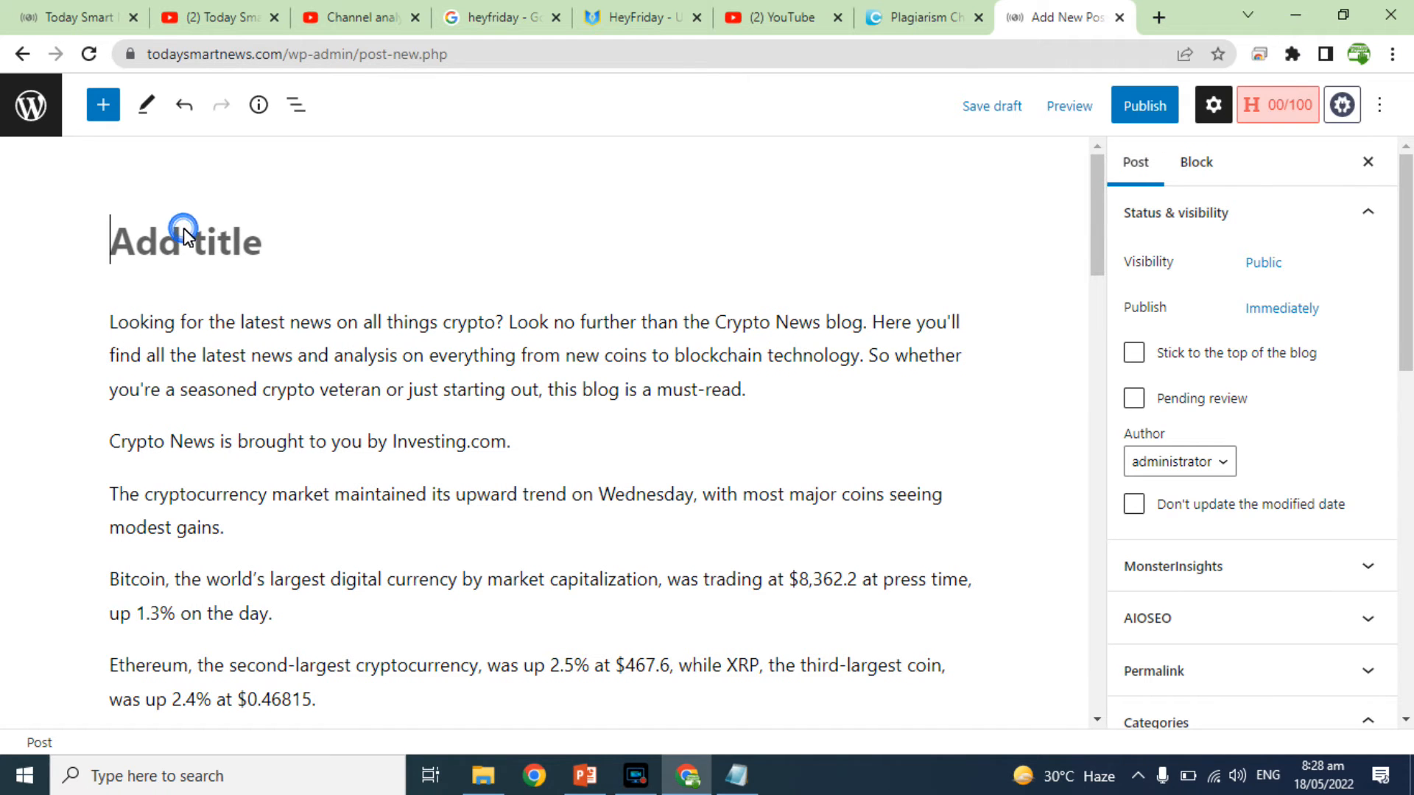
{"action": "left_click", "coordinate": [392, 11]}
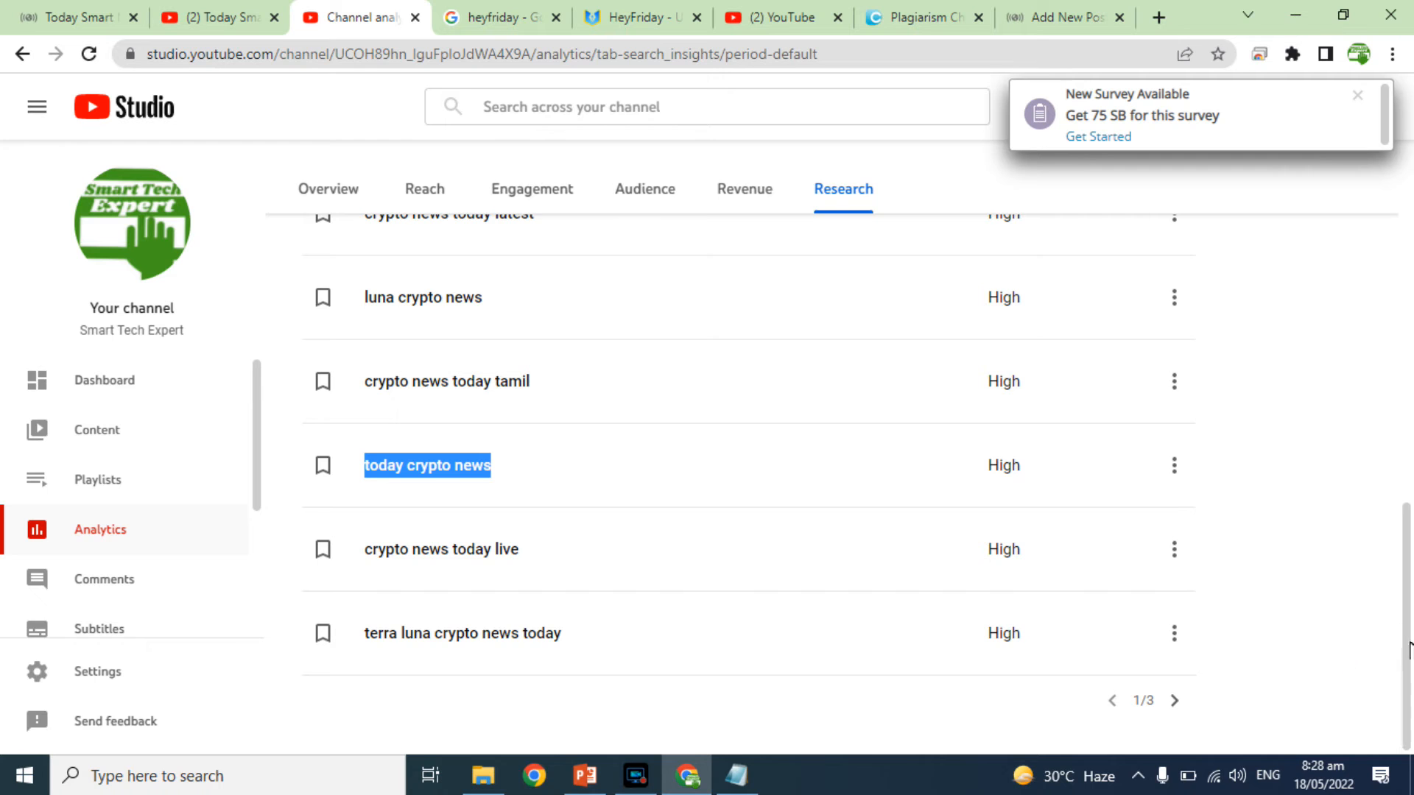
{"action": "left_click_drag", "start_coordinate": [1405, 634], "coordinate": [1376, 432]}
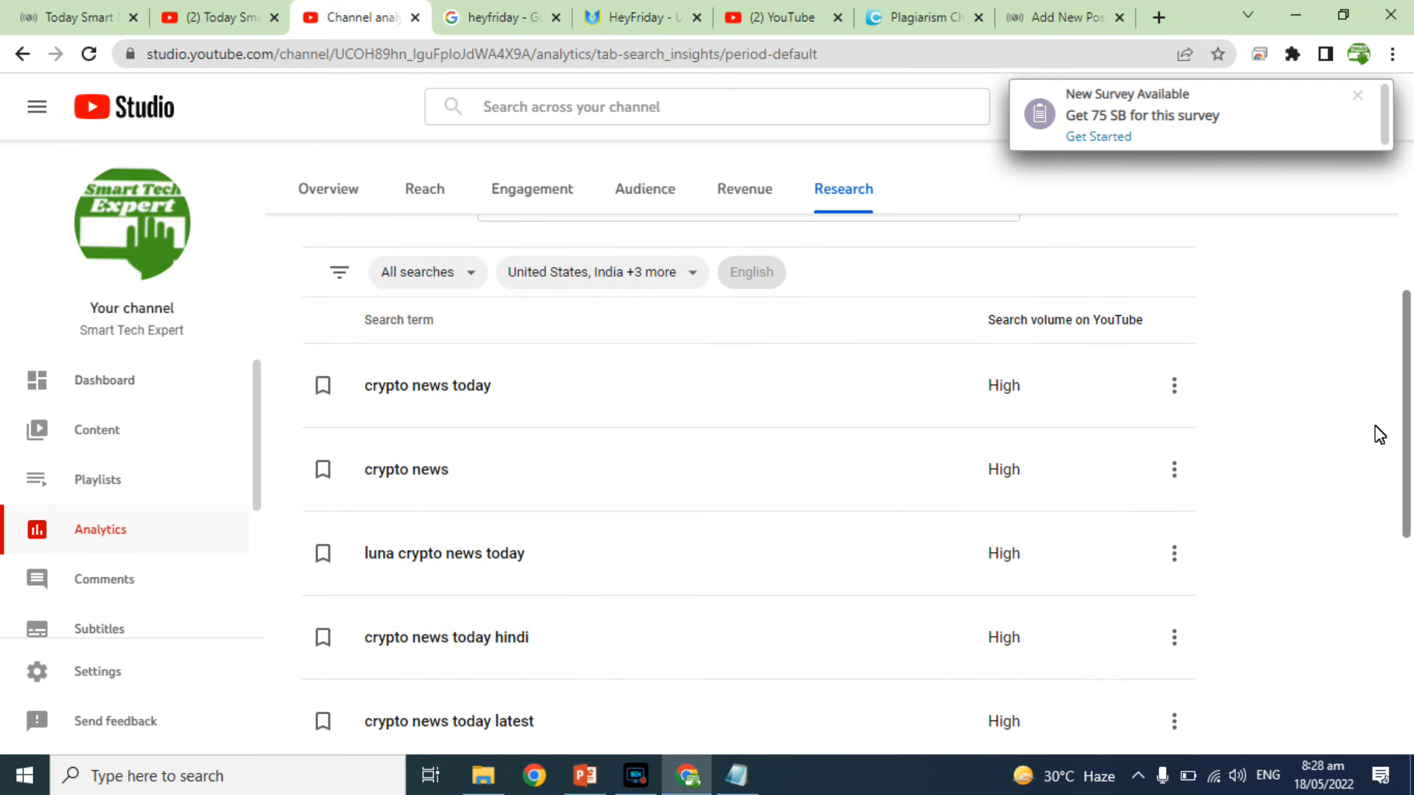
{"action": "left_click_drag", "start_coordinate": [507, 384], "coordinate": [366, 401]}
{"action": "key", "text": "ctrl+c"}
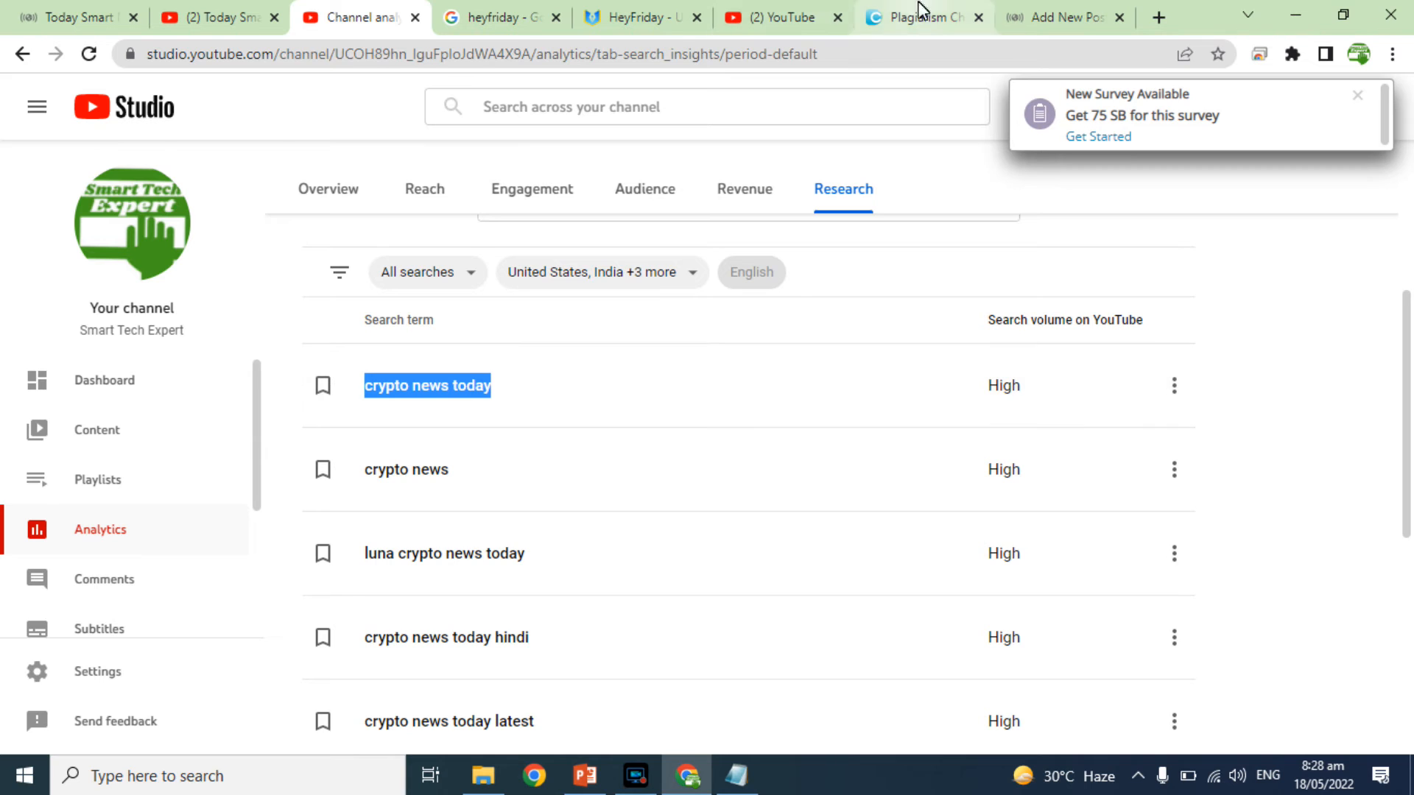
{"action": "left_click", "coordinate": [1064, 16]}
{"action": "left_click", "coordinate": [292, 258]}
{"action": "key", "text": "ctrl+v"}
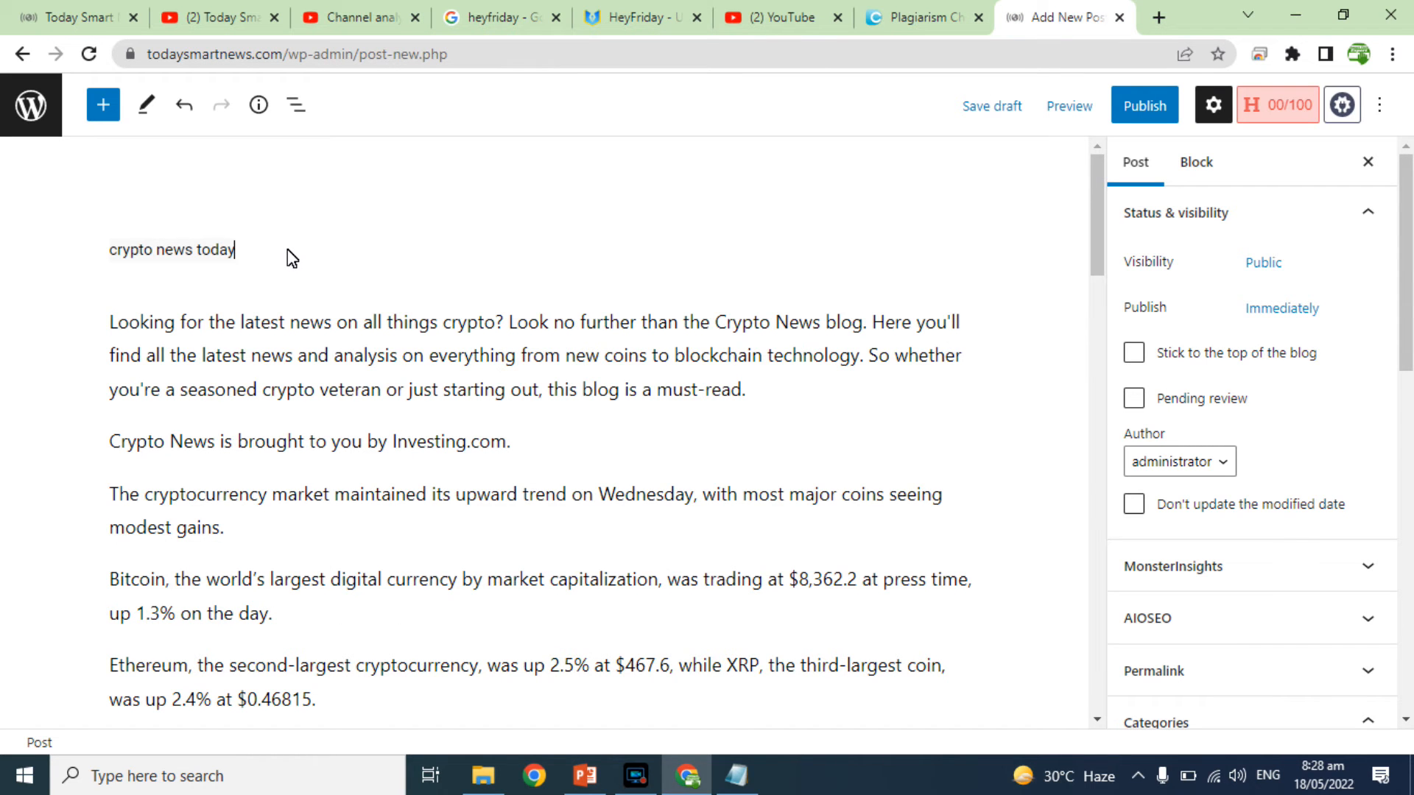
Replace the pasted post title with "Cypto News Today |"
{"action": "type", "text": "|"}
{"action": "key", "text": "ctrl+a"}
{"action": "type", "text": "C"}
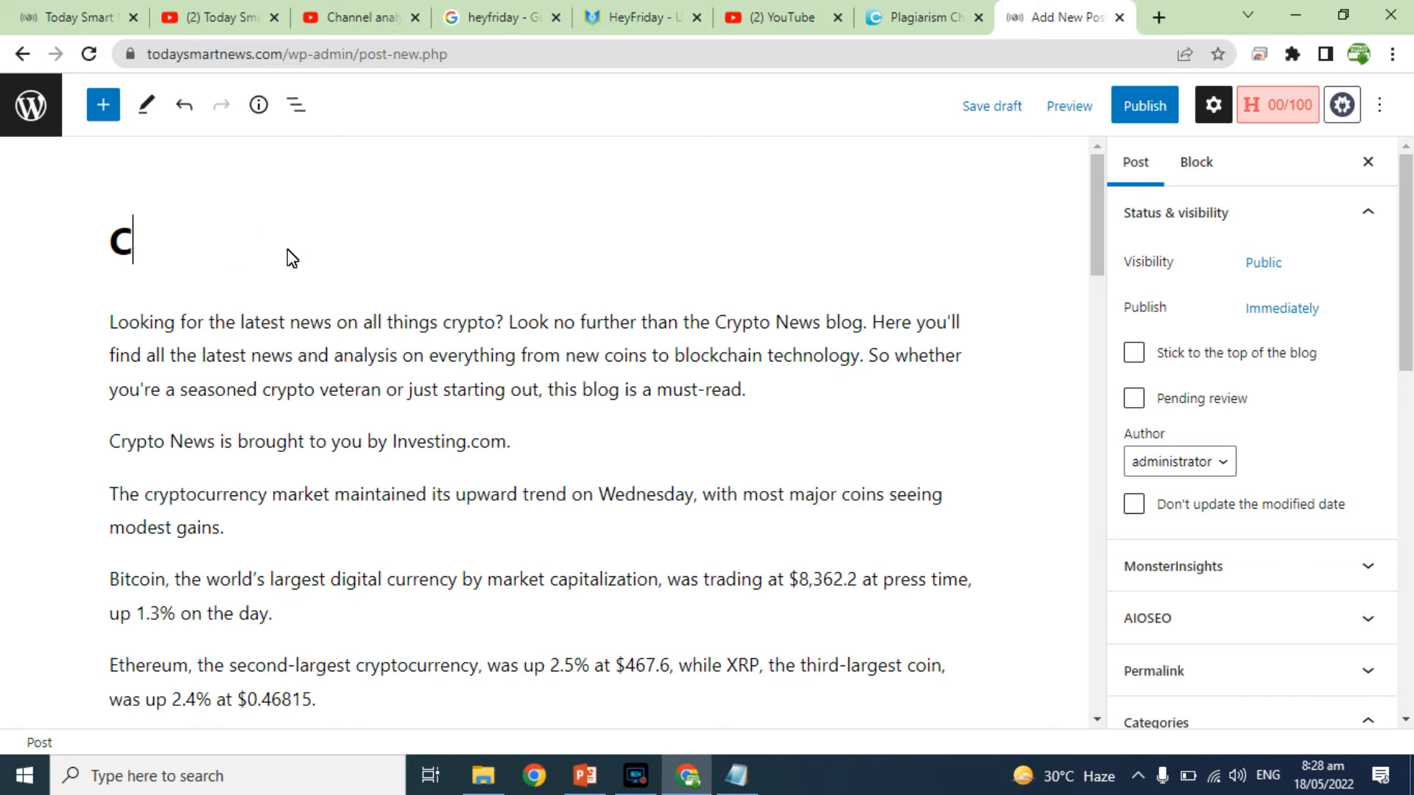
{"action": "type", "text": "yptoNe"}
{"action": "key", "text": "BackSpace"}
{"action": "key", "text": "BackSpace"}
{"action": "type", "text": "News"}
{"action": "key", "text": "BackSpace"}
{"action": "key", "text": "BackSpace"}
{"action": "key", "text": "BackSpace"}
{"action": "key", "text": "BackSpace"}
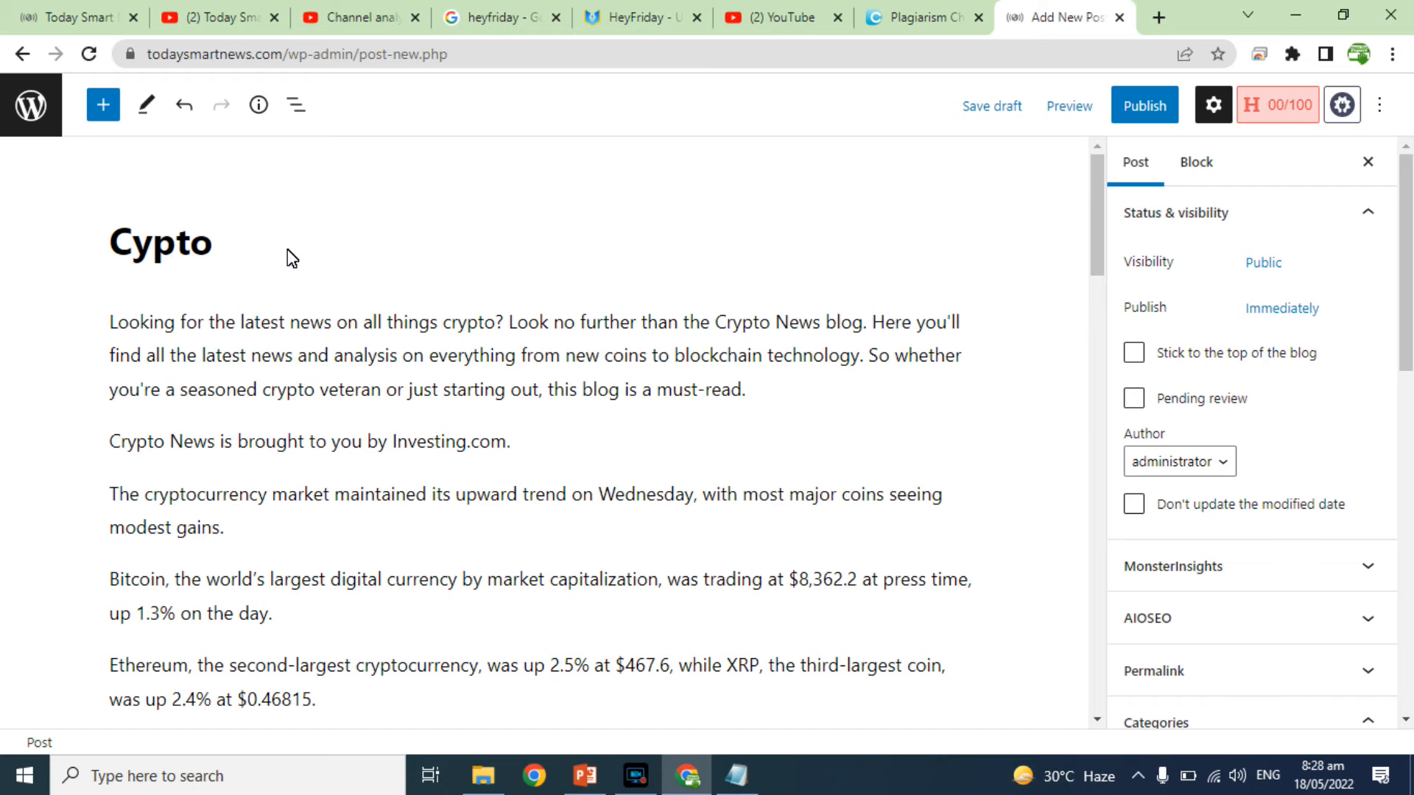
{"action": "type", "text": "News"}
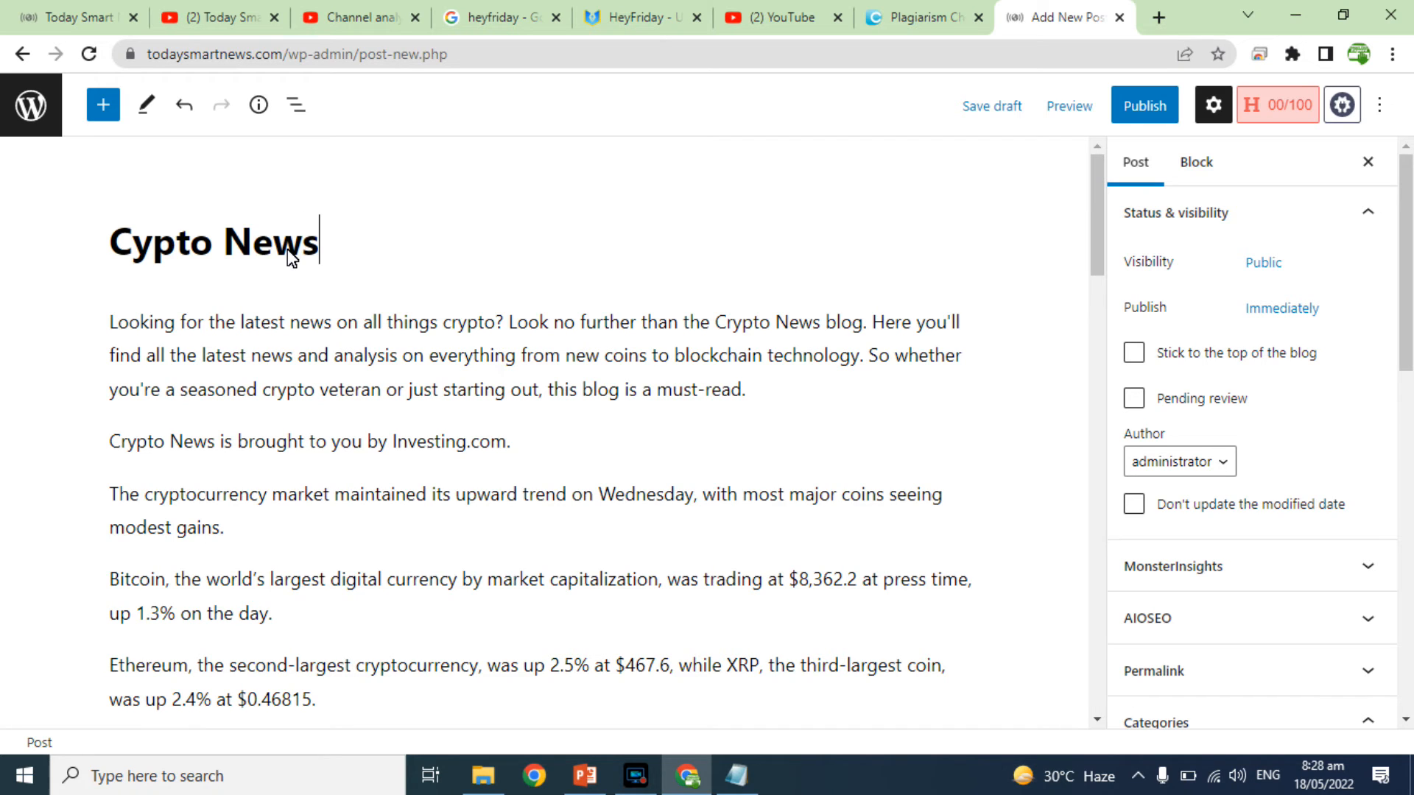
{"action": "type", "text": " Today |"}
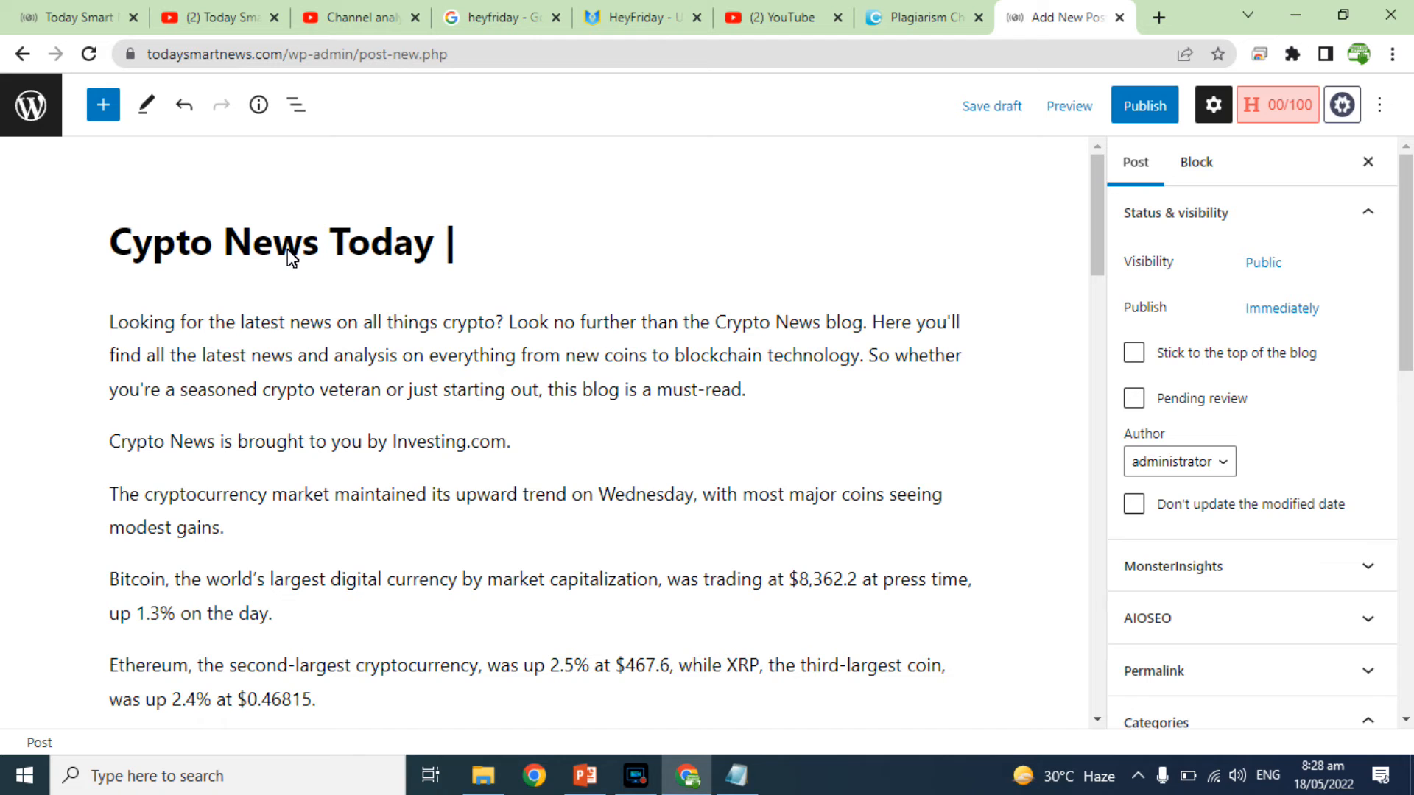
Pick the term "luna crypto news" from the YouTube Studio research results and append "Luna Crypto News |" to the WordPress post title
{"action": "left_click", "coordinate": [338, 16]}
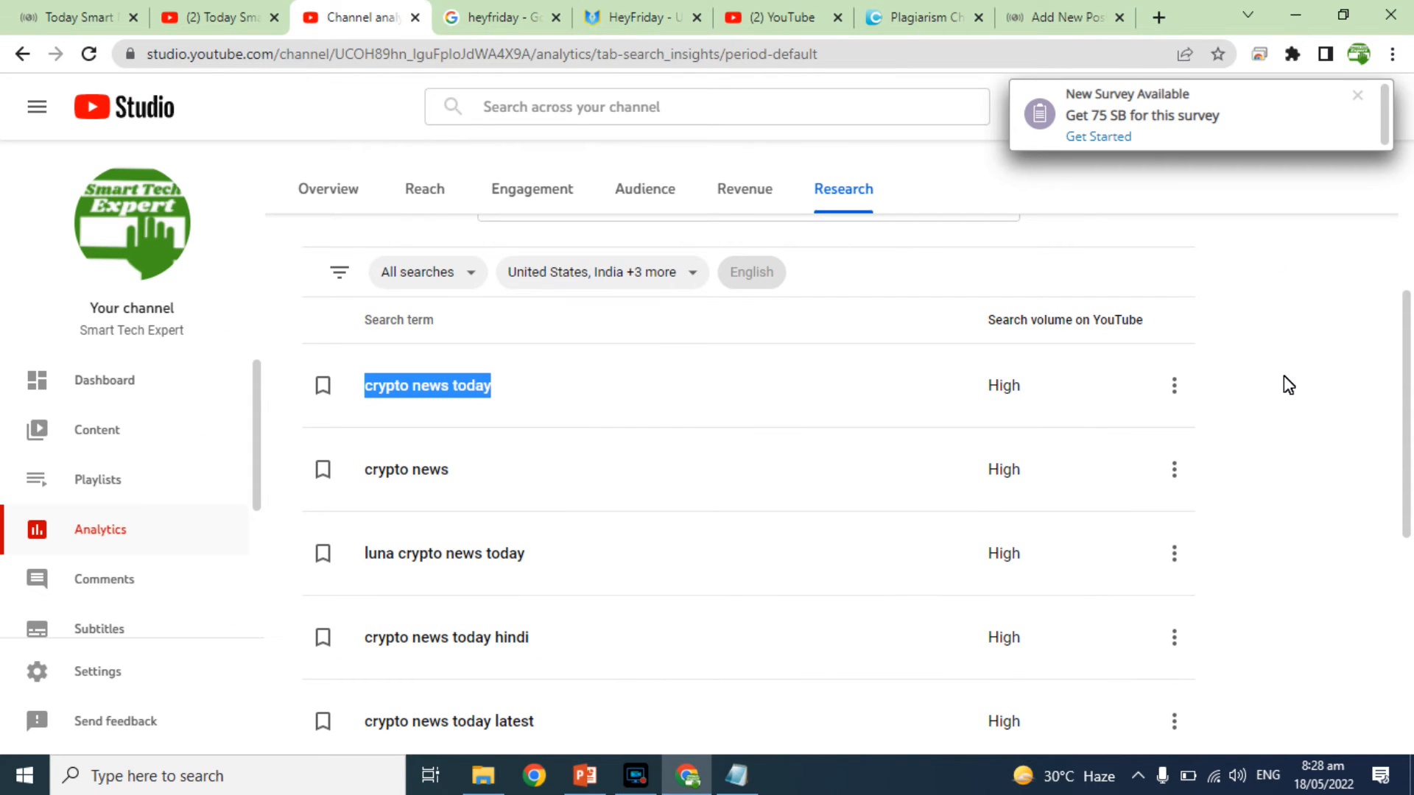
{"action": "scroll", "coordinate": [1399, 313], "scroll_direction": "down", "scroll_amount": 3}
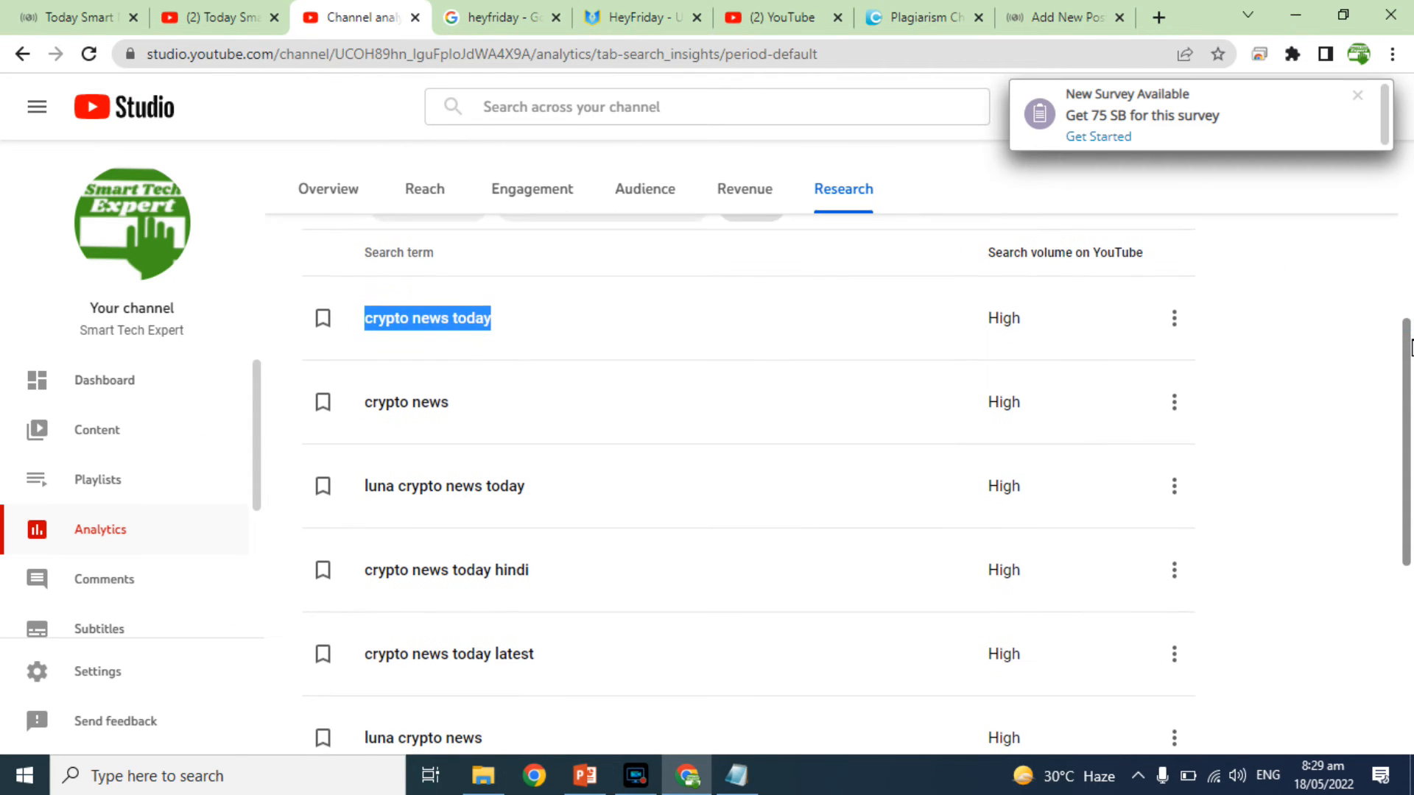
{"action": "scroll", "coordinate": [562, 571], "scroll_direction": "down", "scroll_amount": 1}
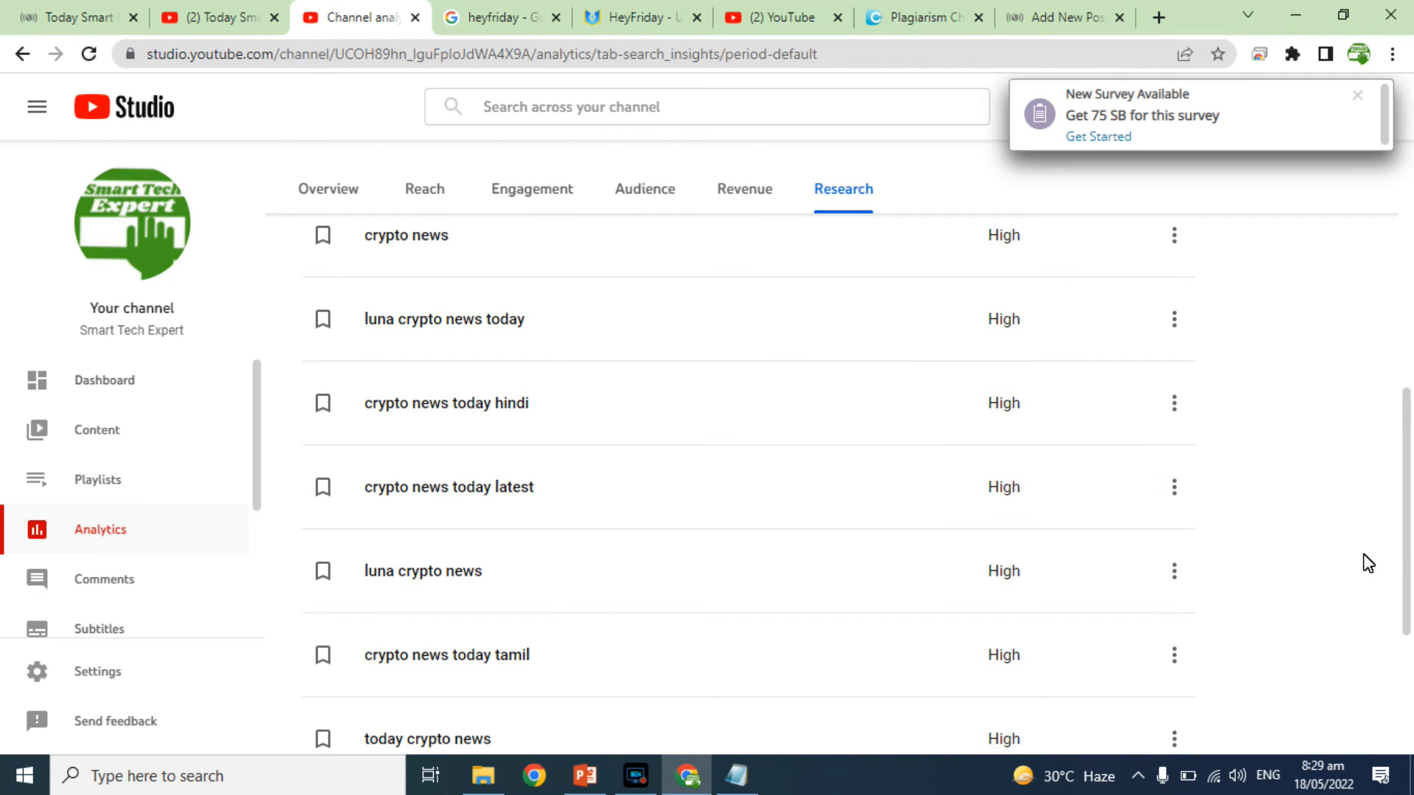
{"action": "left_click_drag", "start_coordinate": [1404, 531], "coordinate": [1404, 573]}
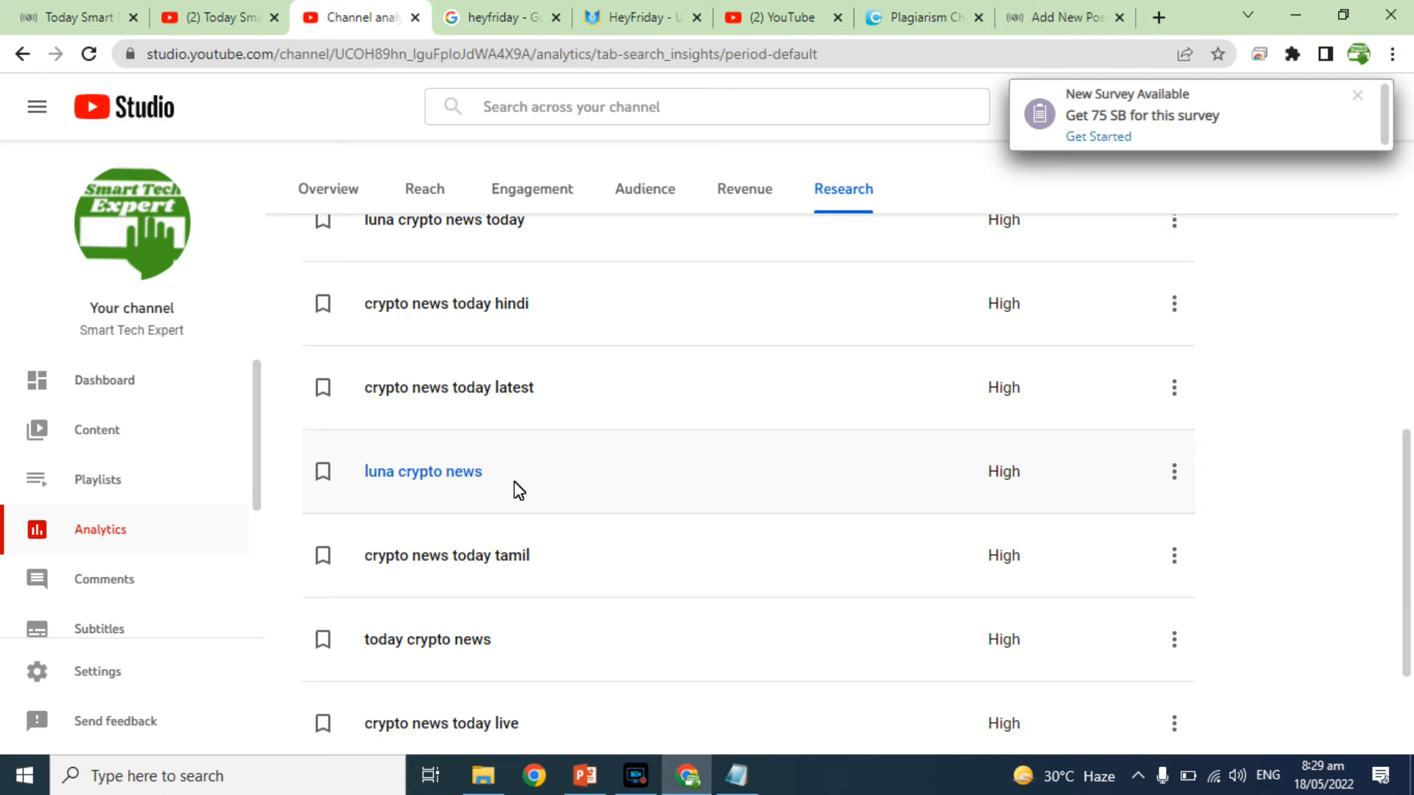
{"action": "left_click_drag", "start_coordinate": [495, 478], "coordinate": [366, 489]}
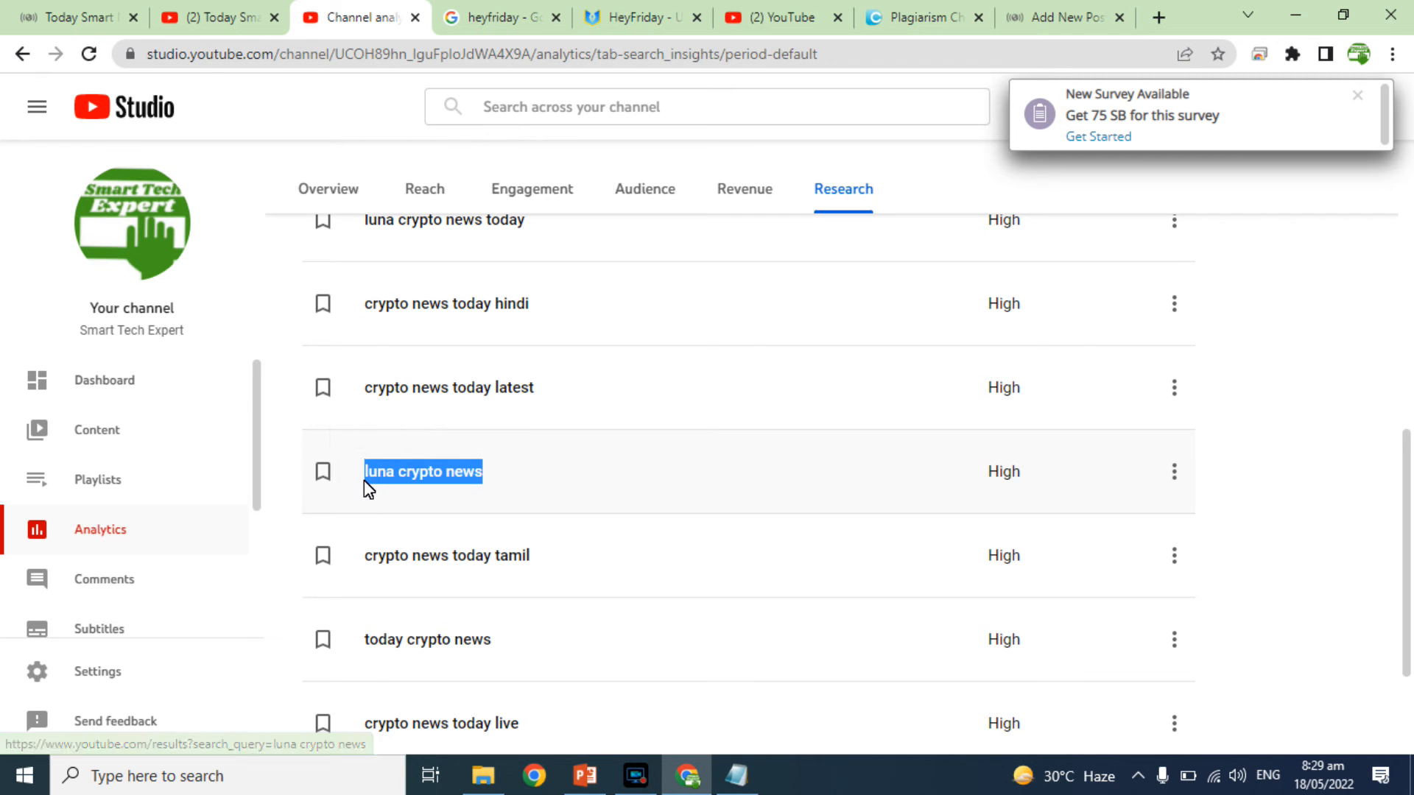
{"action": "left_click", "coordinate": [1043, 14]}
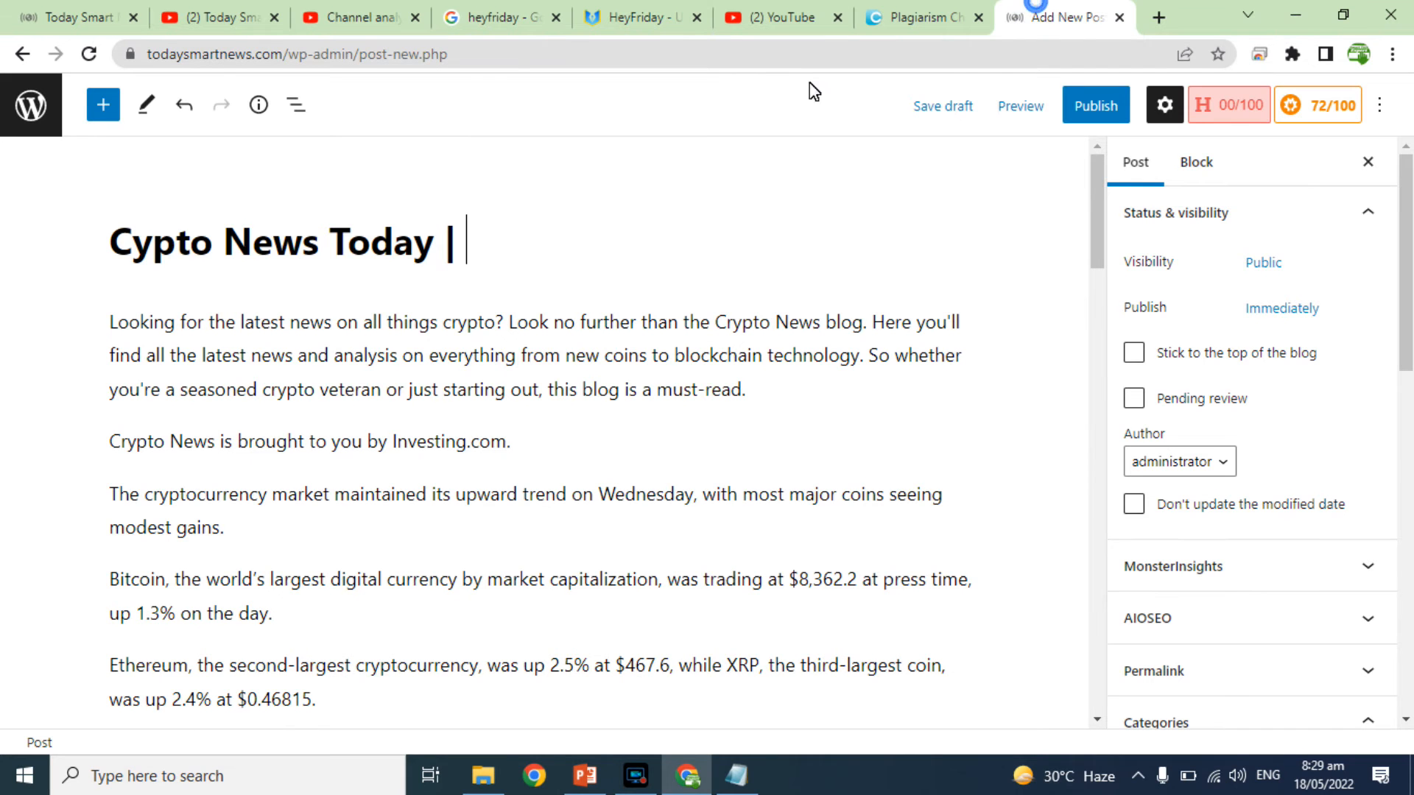
{"action": "type", "text": "Luna "}
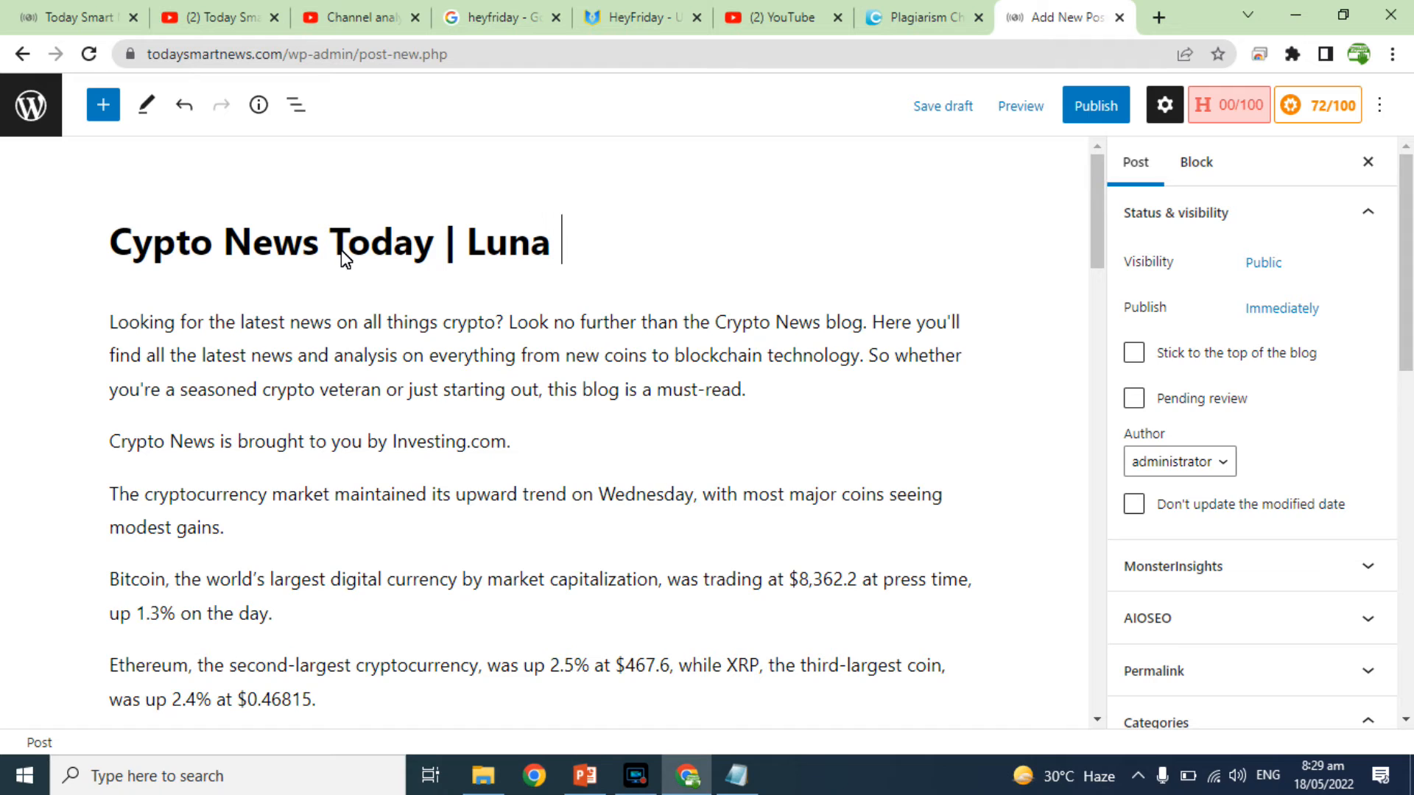
{"action": "type", "text": "Crypto Nw"}
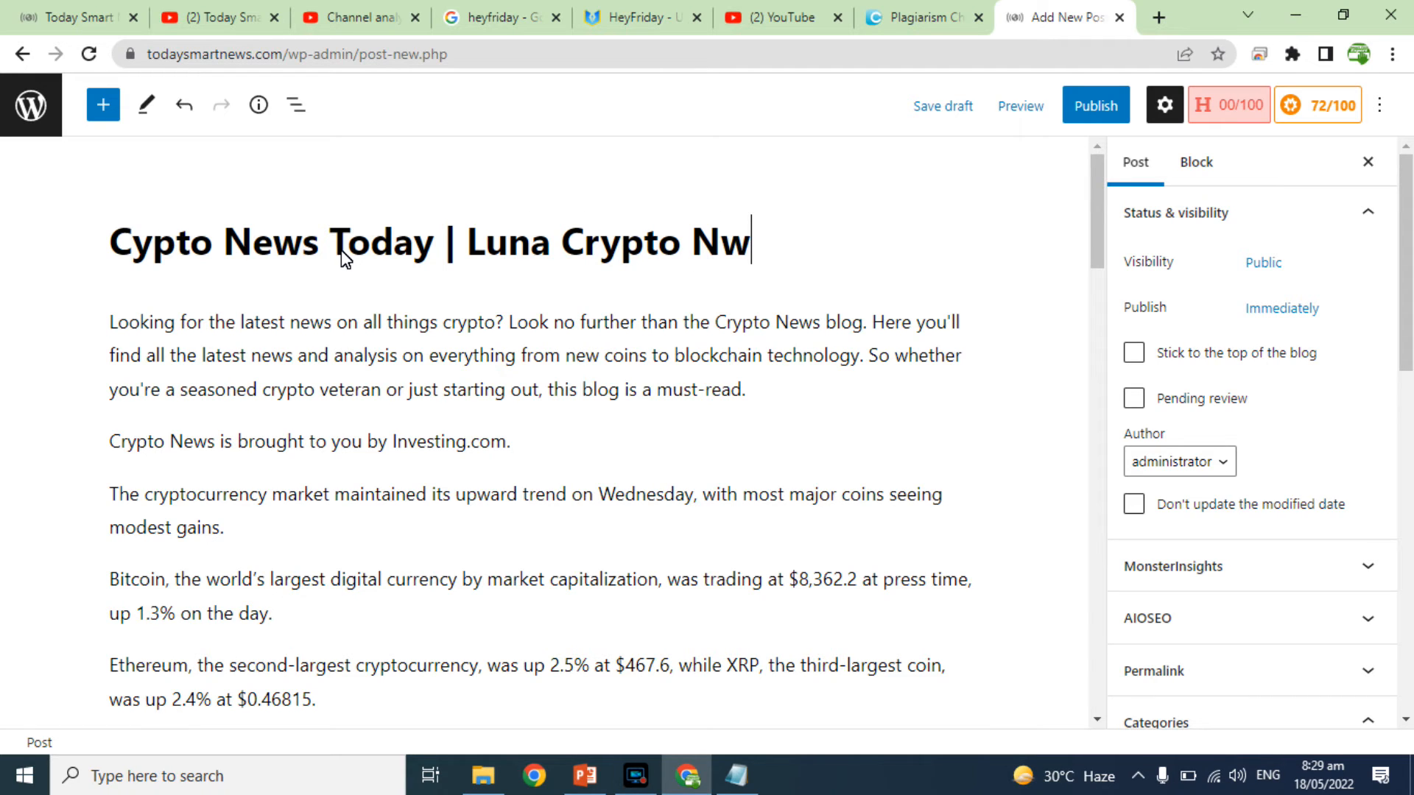
{"action": "key", "text": "BackSpace"}
{"action": "type", "text": "ews "}
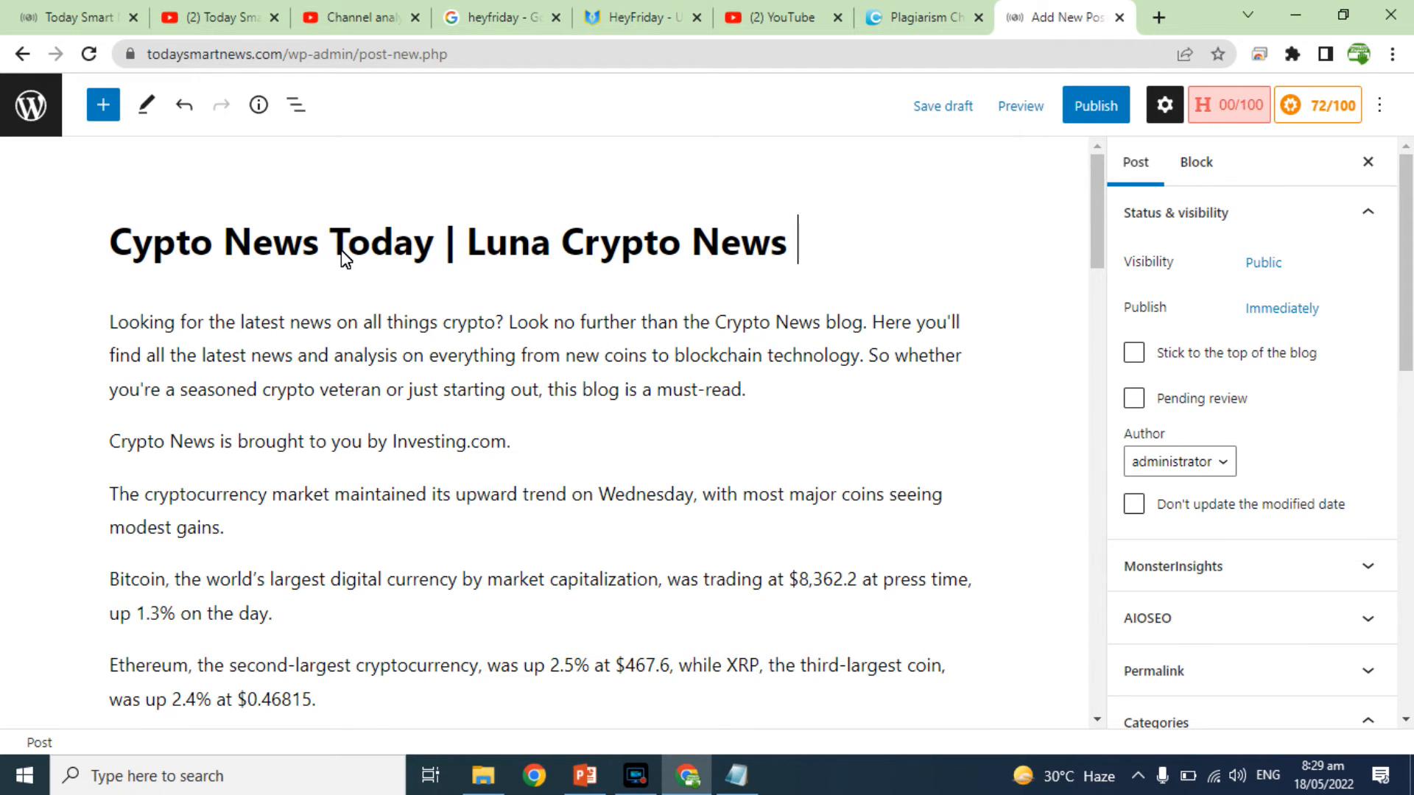
{"action": "type", "text": "|"}
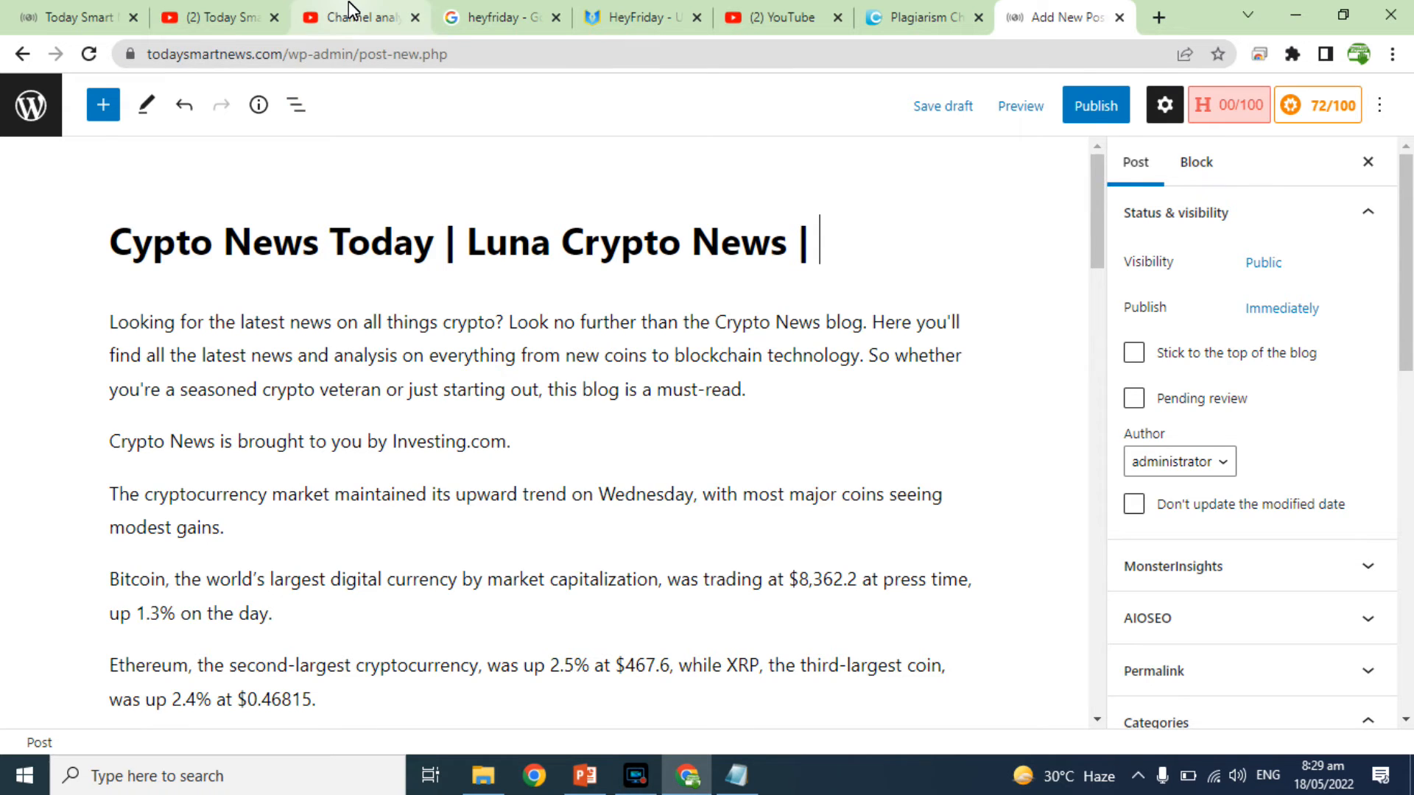
Copy the term "crypto market news today" from the second page of the YouTube Studio research results
{"action": "left_click", "coordinate": [361, 17]}
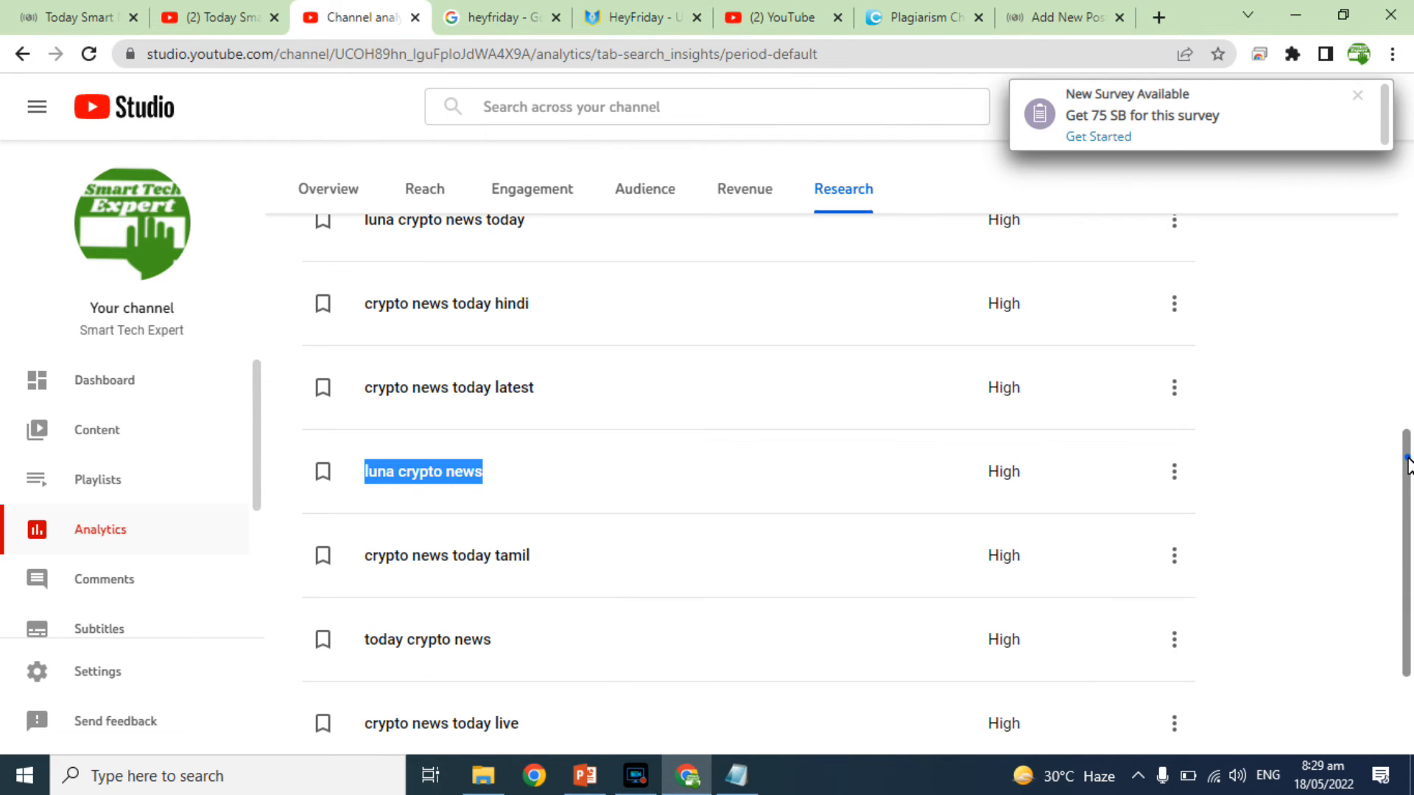
{"action": "scroll", "coordinate": [1405, 429], "scroll_direction": "down", "scroll_amount": 3}
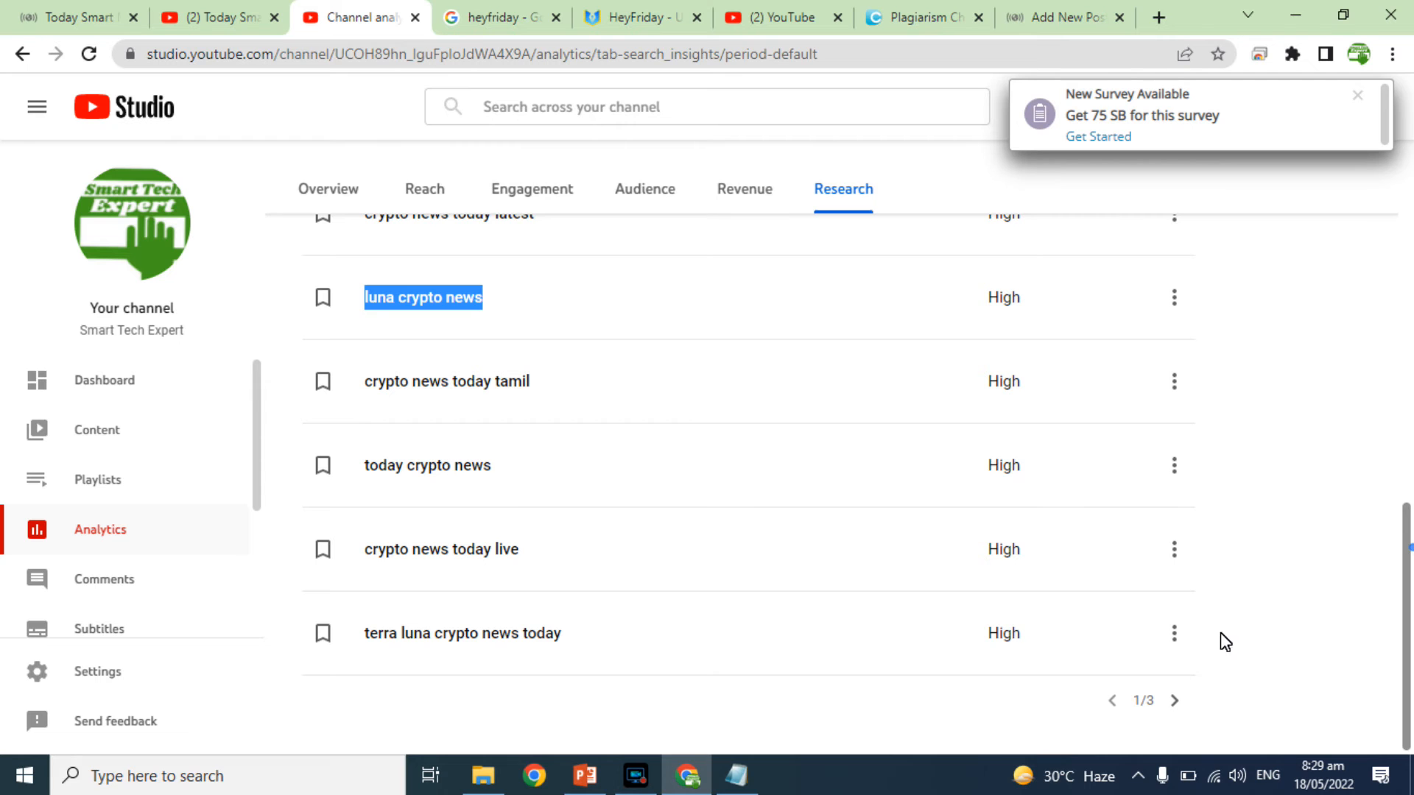
{"action": "left_click", "coordinate": [1174, 701]}
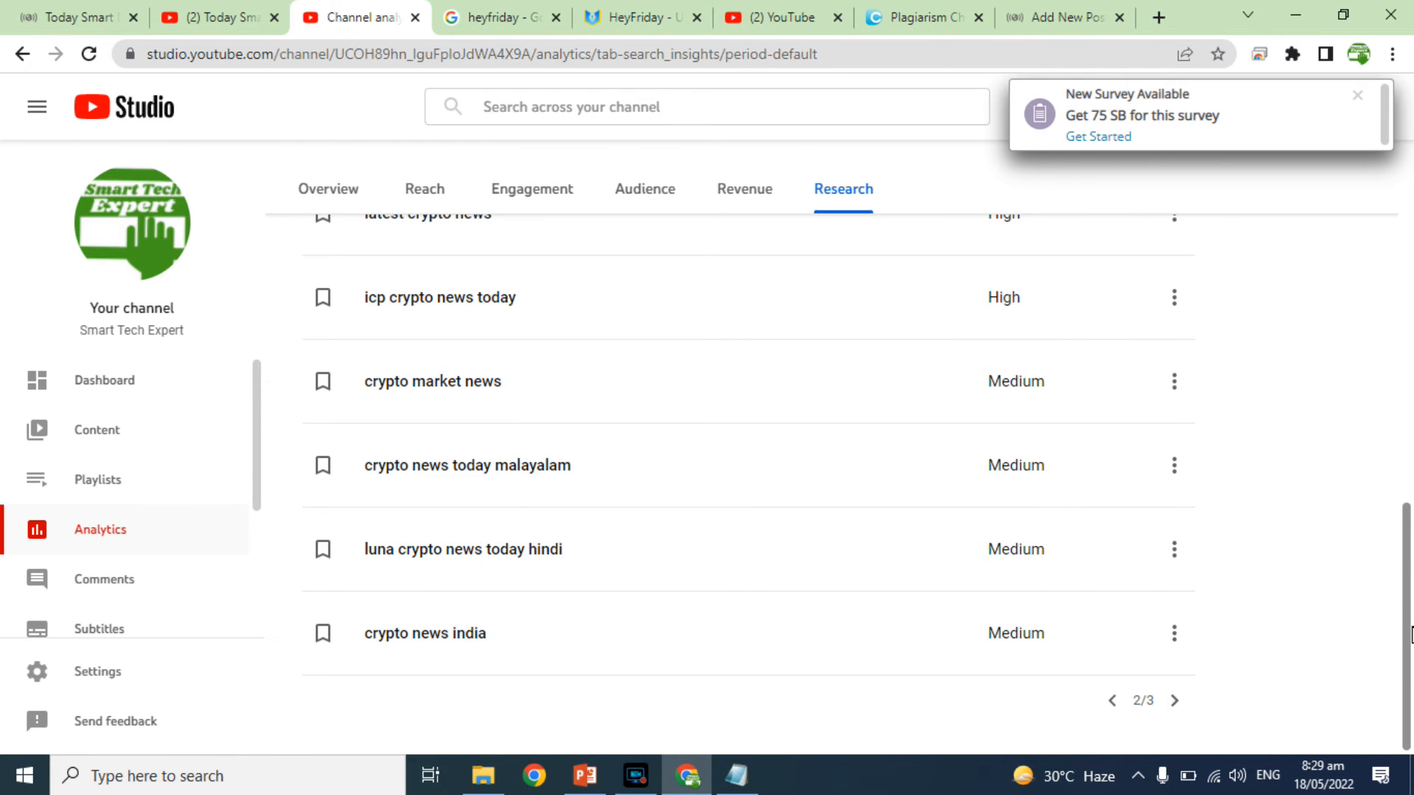
{"action": "scroll", "coordinate": [1411, 634], "scroll_direction": "up", "scroll_amount": 5}
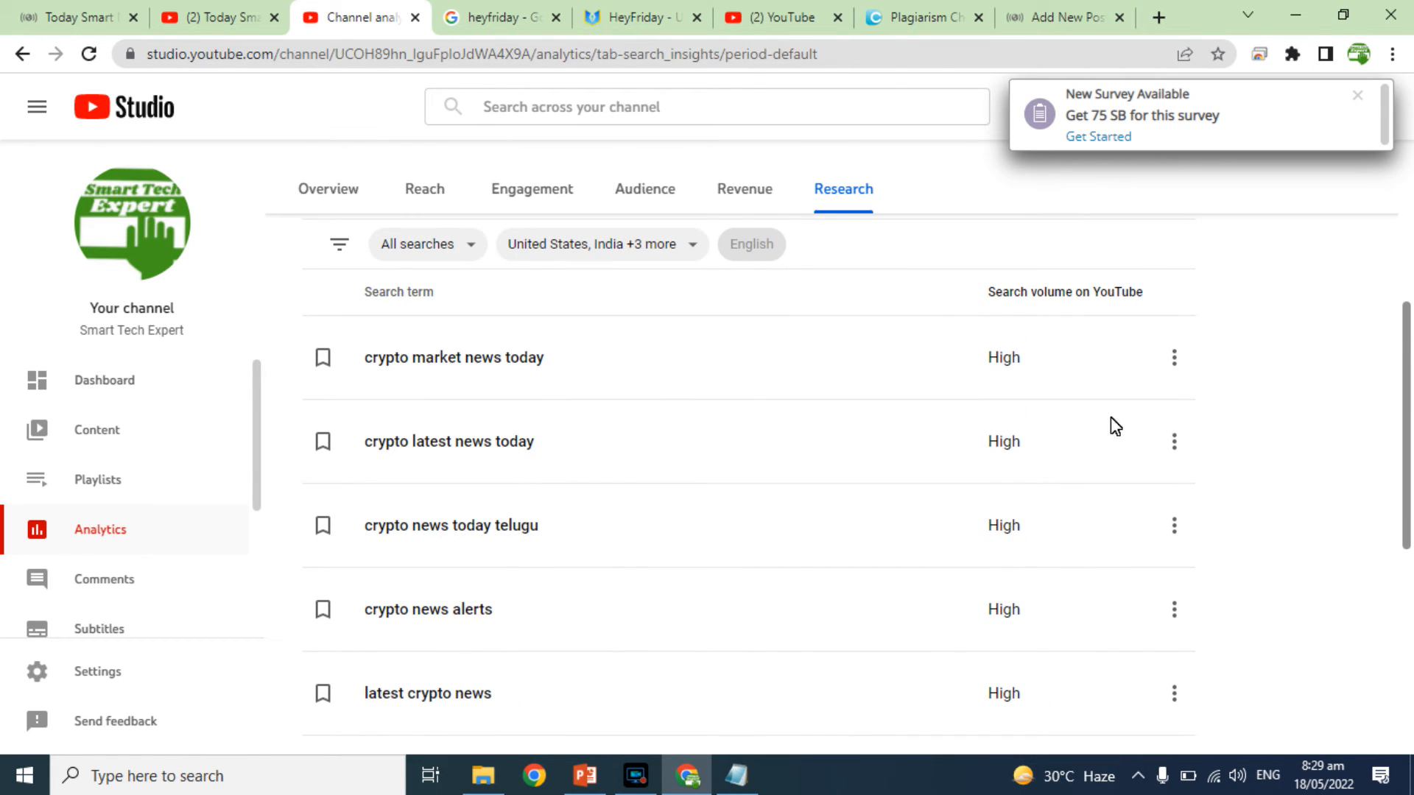
{"action": "left_click_drag", "start_coordinate": [547, 361], "coordinate": [364, 366]}
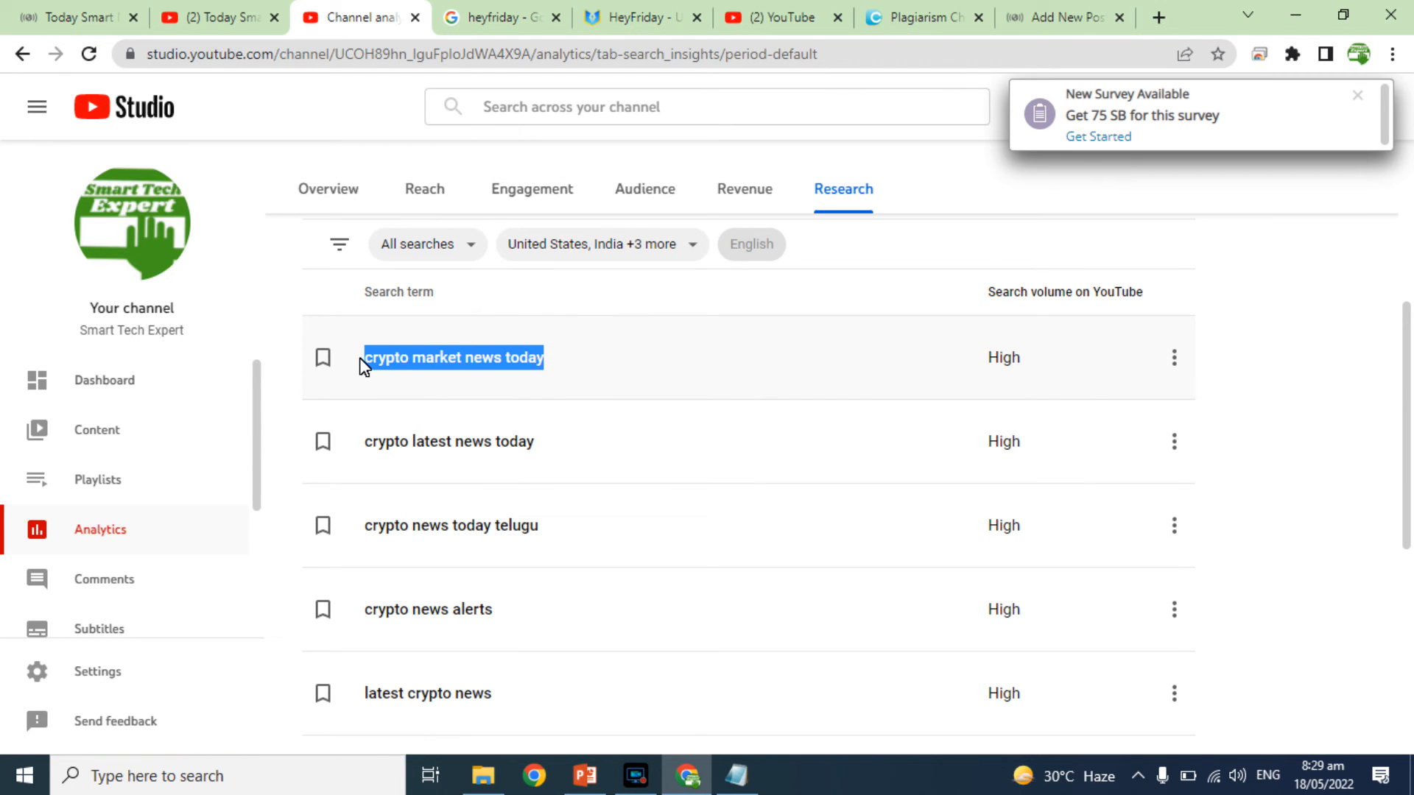
{"action": "key", "text": "ctrl+c"}
Back in the WordPress post, complete the title with "Crypto Market News Today", leaving no differently formatted pasted text in it
{"action": "left_click", "coordinate": [1075, 15]}
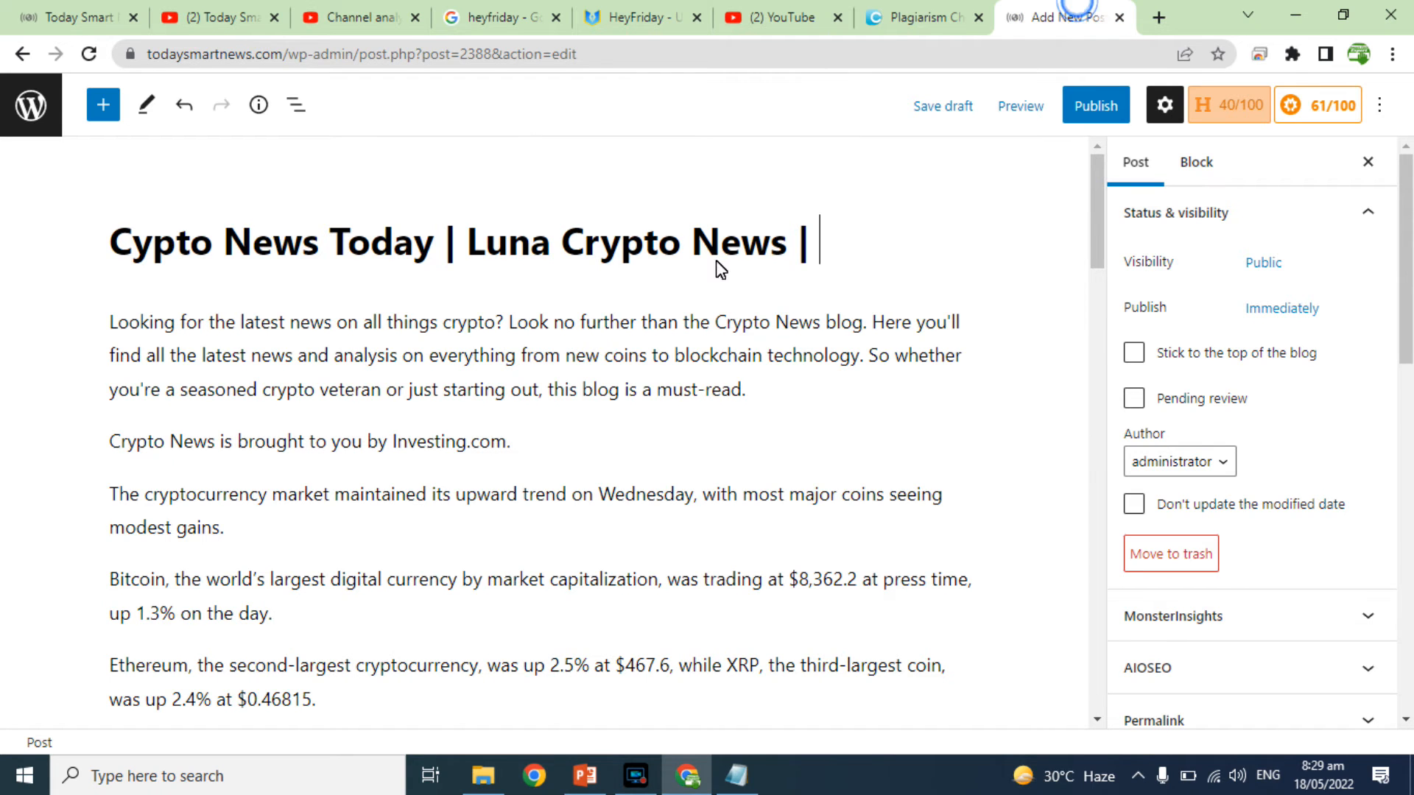
{"action": "key", "text": "Return"}
{"action": "key", "text": "ctrl+v"}
{"action": "left_click", "coordinate": [847, 252]}
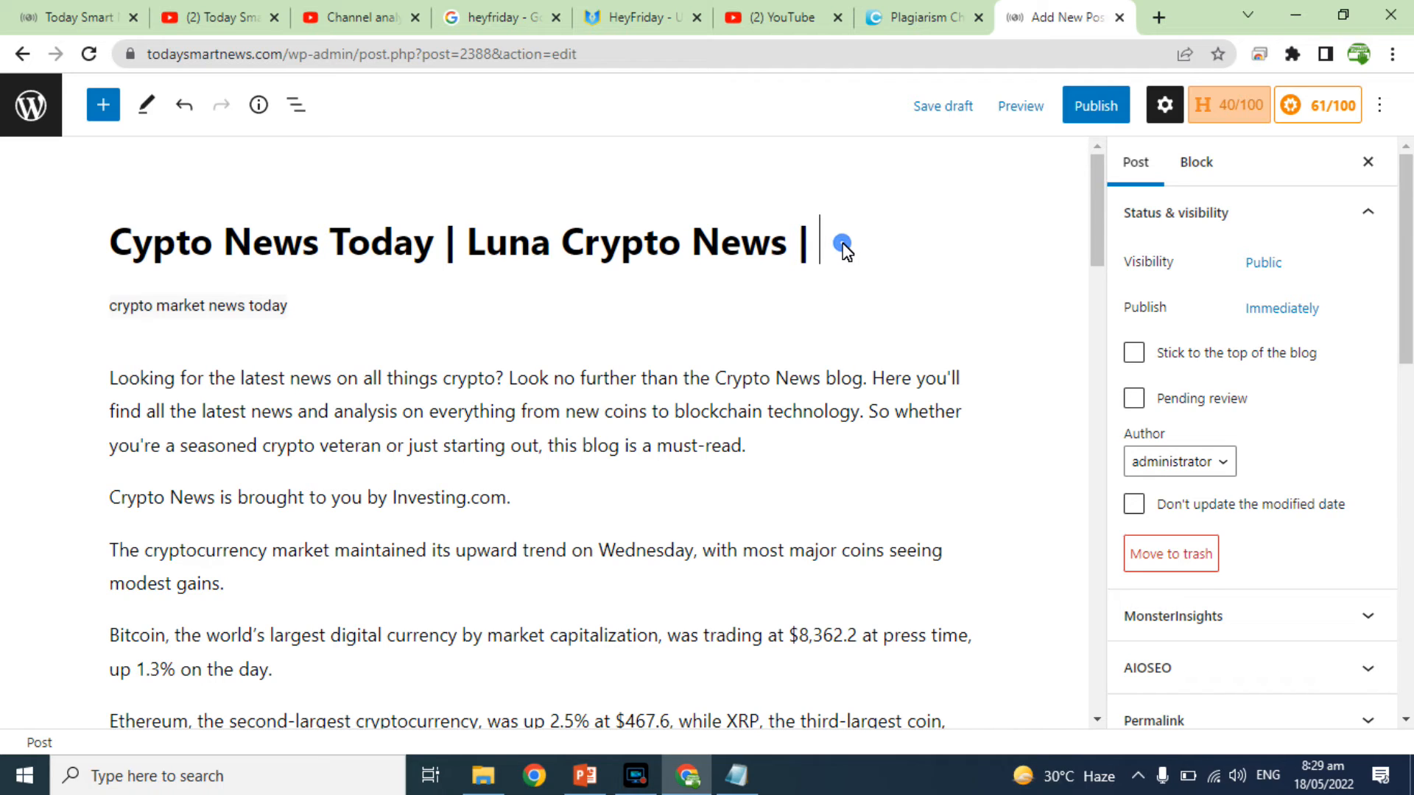
{"action": "type", "text": "Crypto Market "}
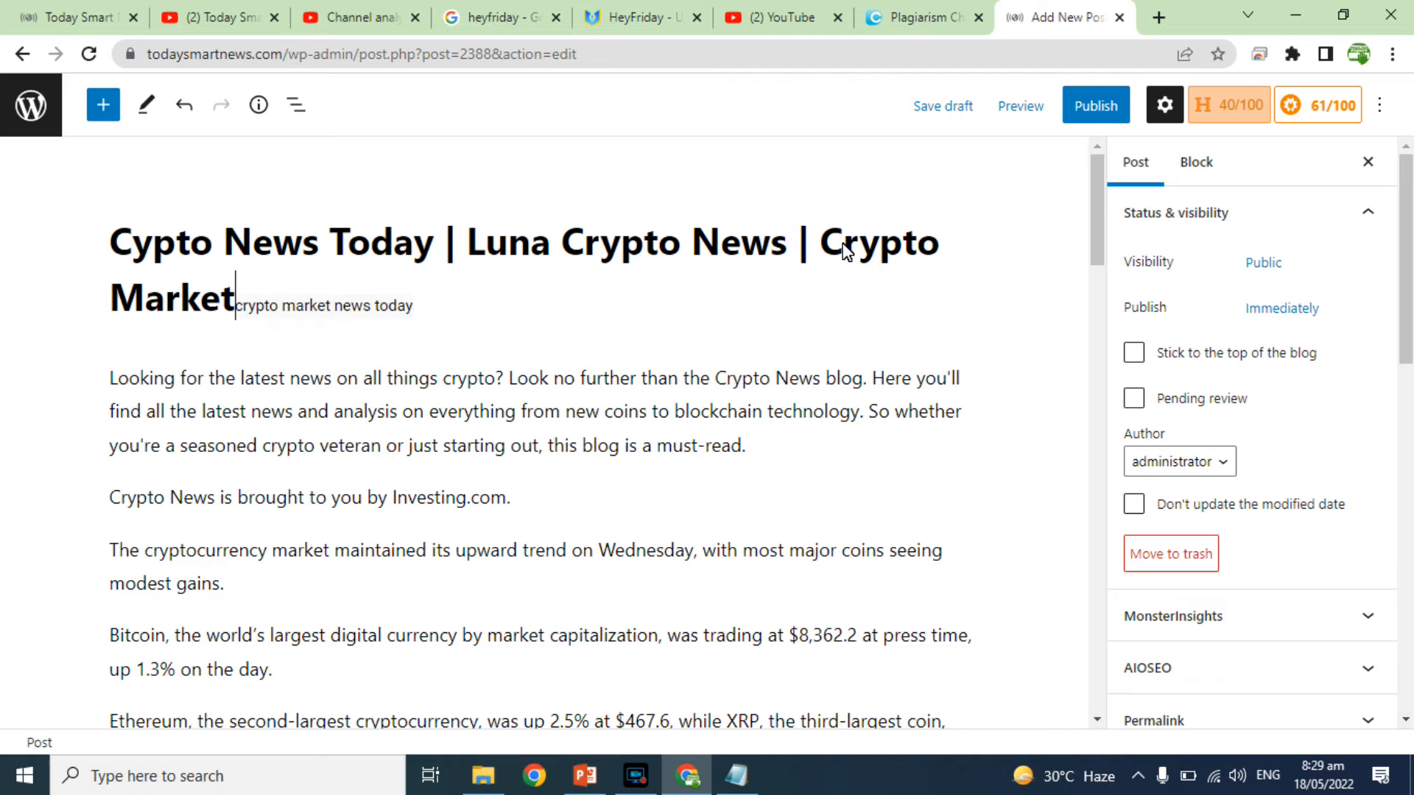
{"action": "type", "text": "News Toda"}
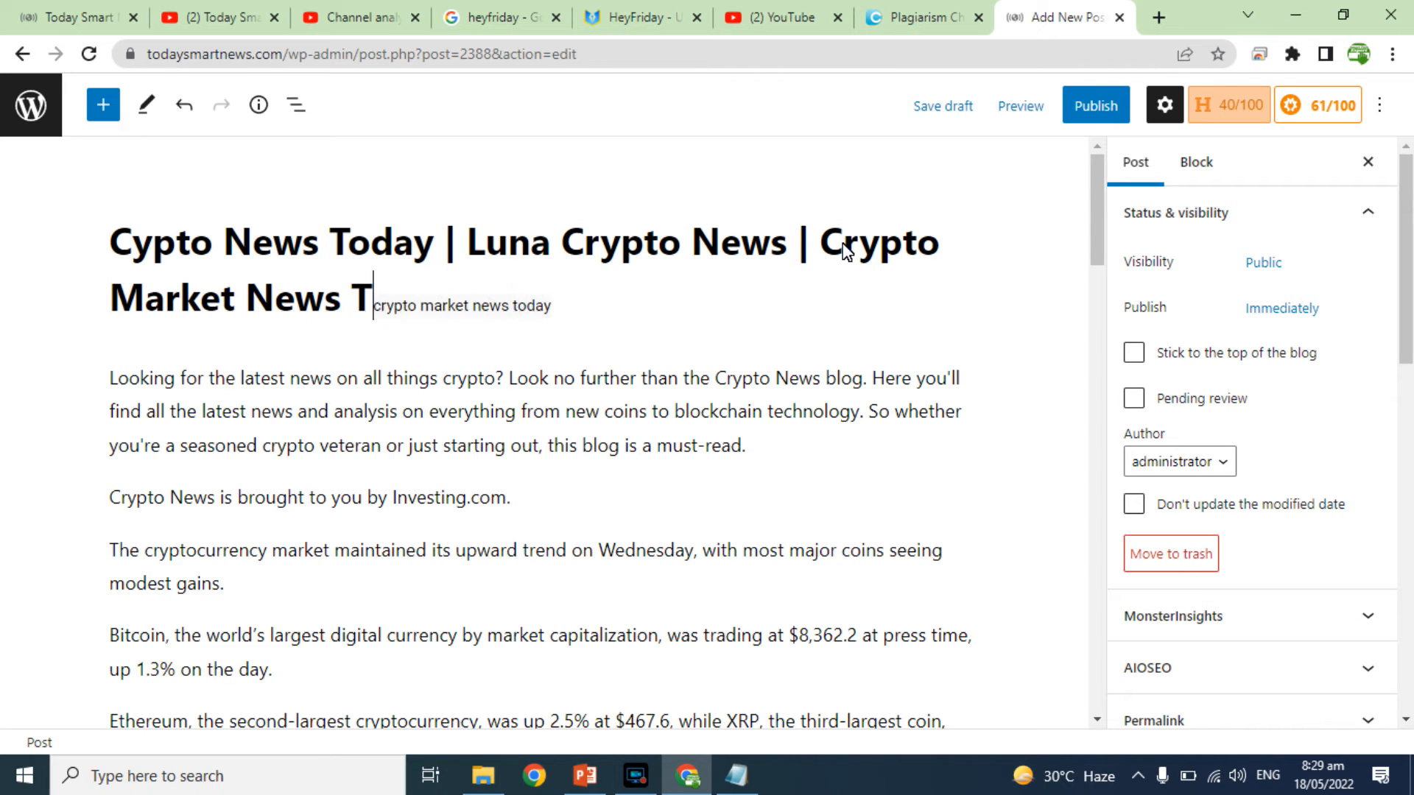
{"action": "type", "text": "y"}
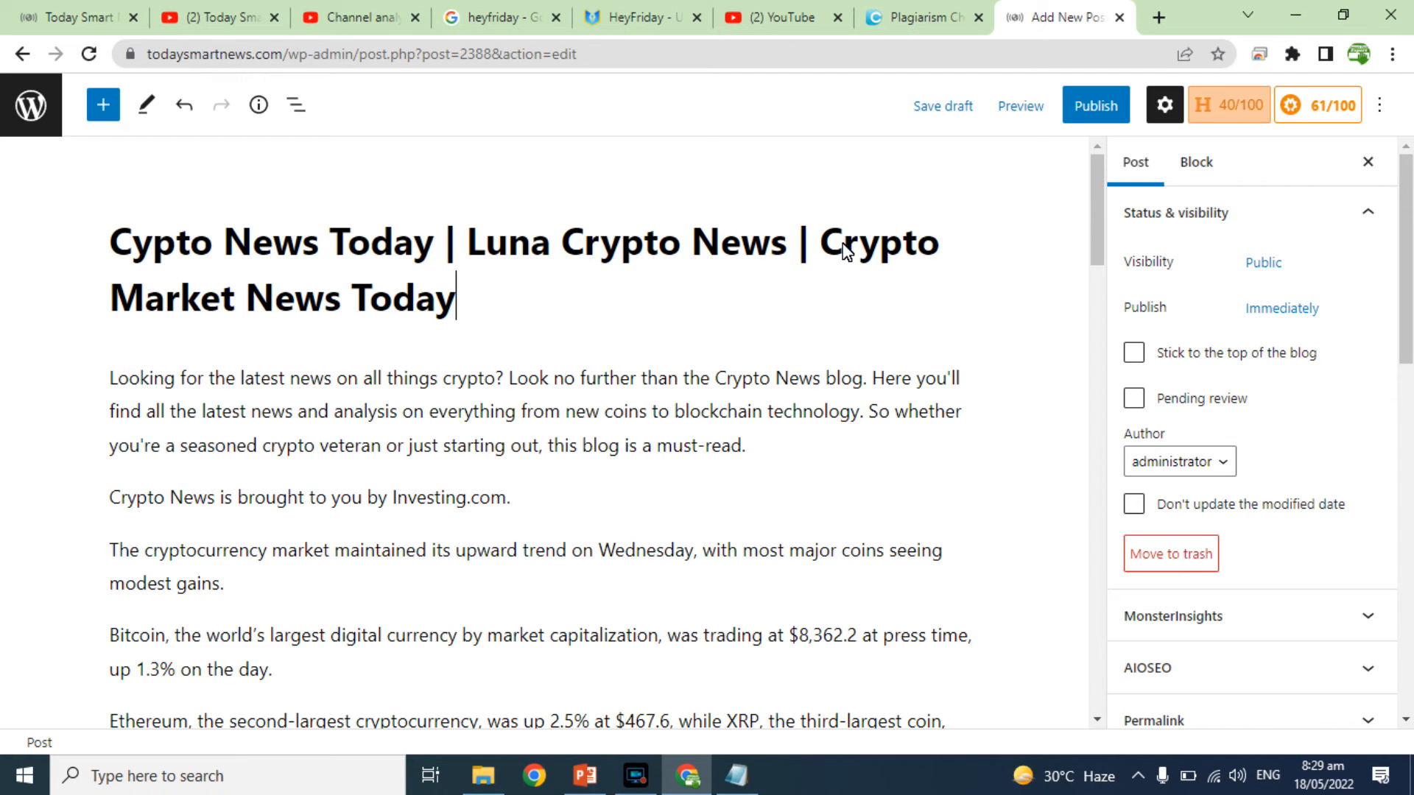
Copy the terms "crypto news today" through "crypto news today hindi" from the first page of the YouTube Studio research results
{"action": "left_click", "coordinate": [359, 17]}
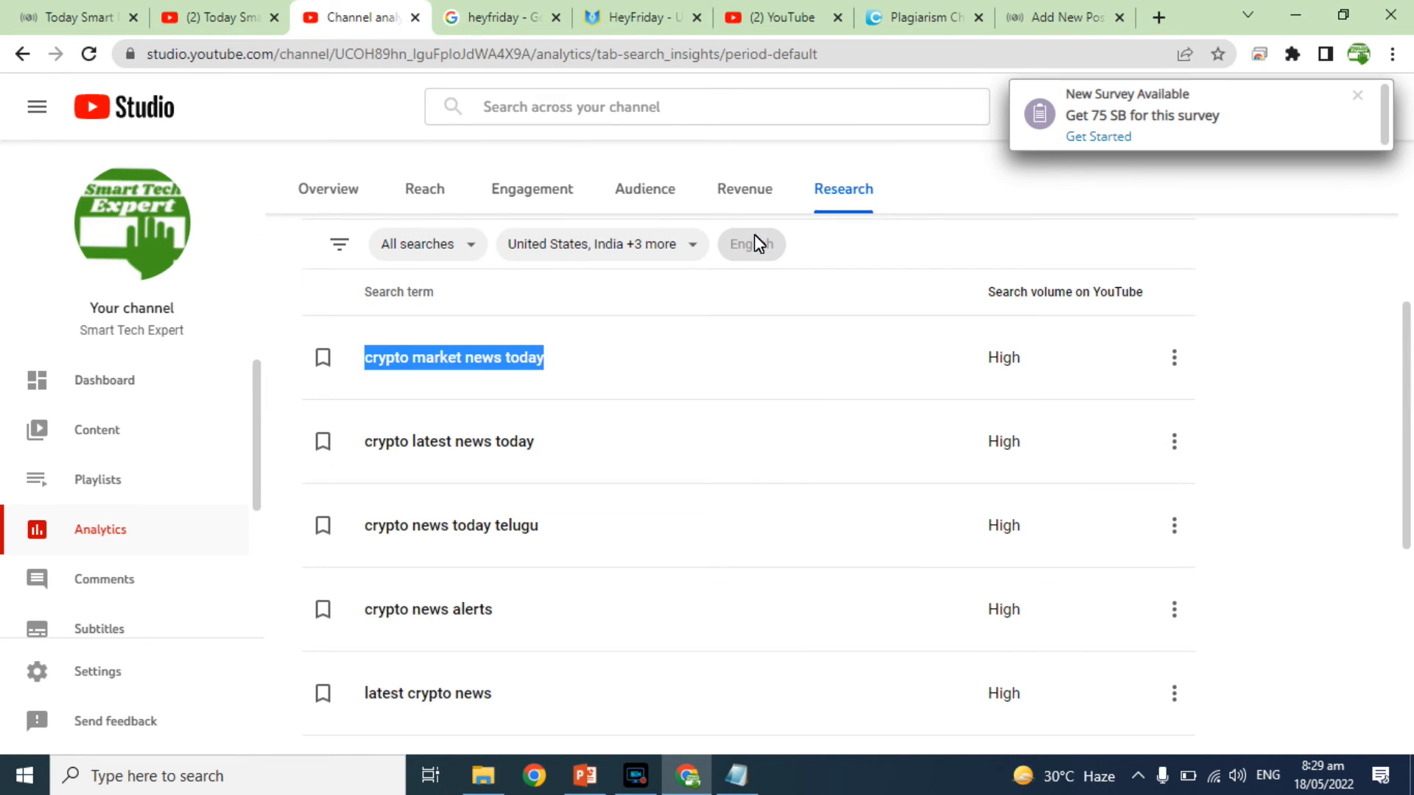
{"action": "scroll", "coordinate": [1402, 324], "scroll_direction": "down", "scroll_amount": 6}
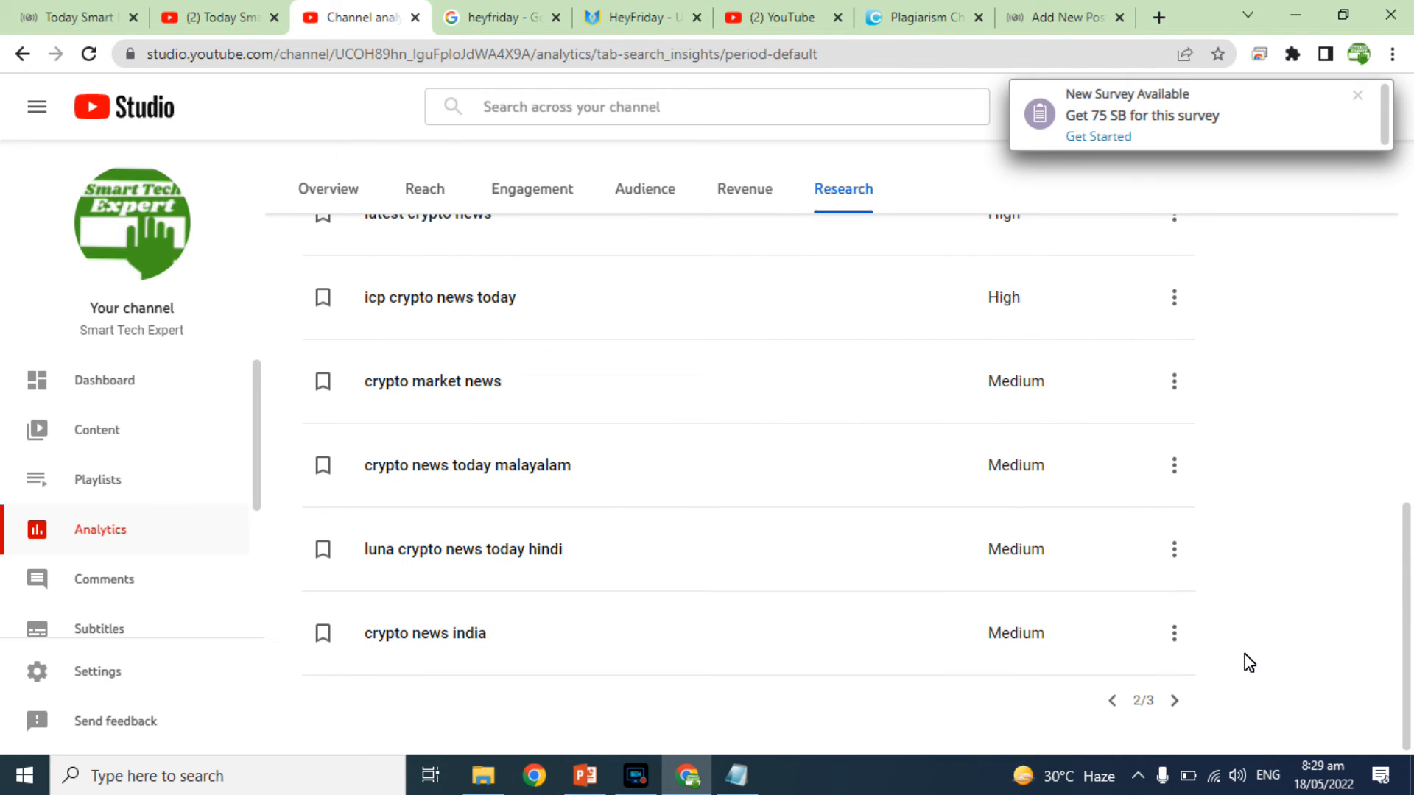
{"action": "left_click", "coordinate": [1112, 700]}
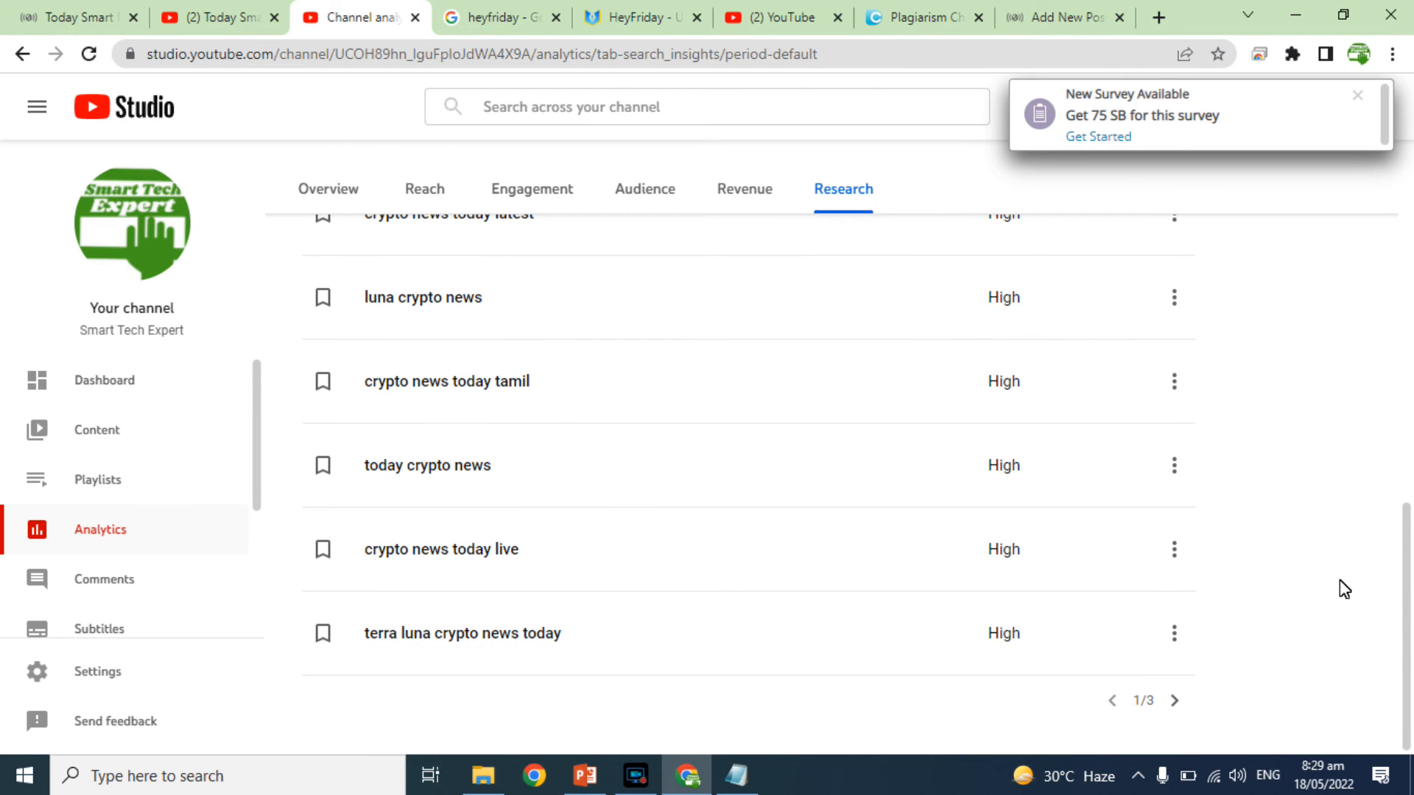
{"action": "scroll", "coordinate": [562, 505], "scroll_direction": "up", "scroll_amount": 7}
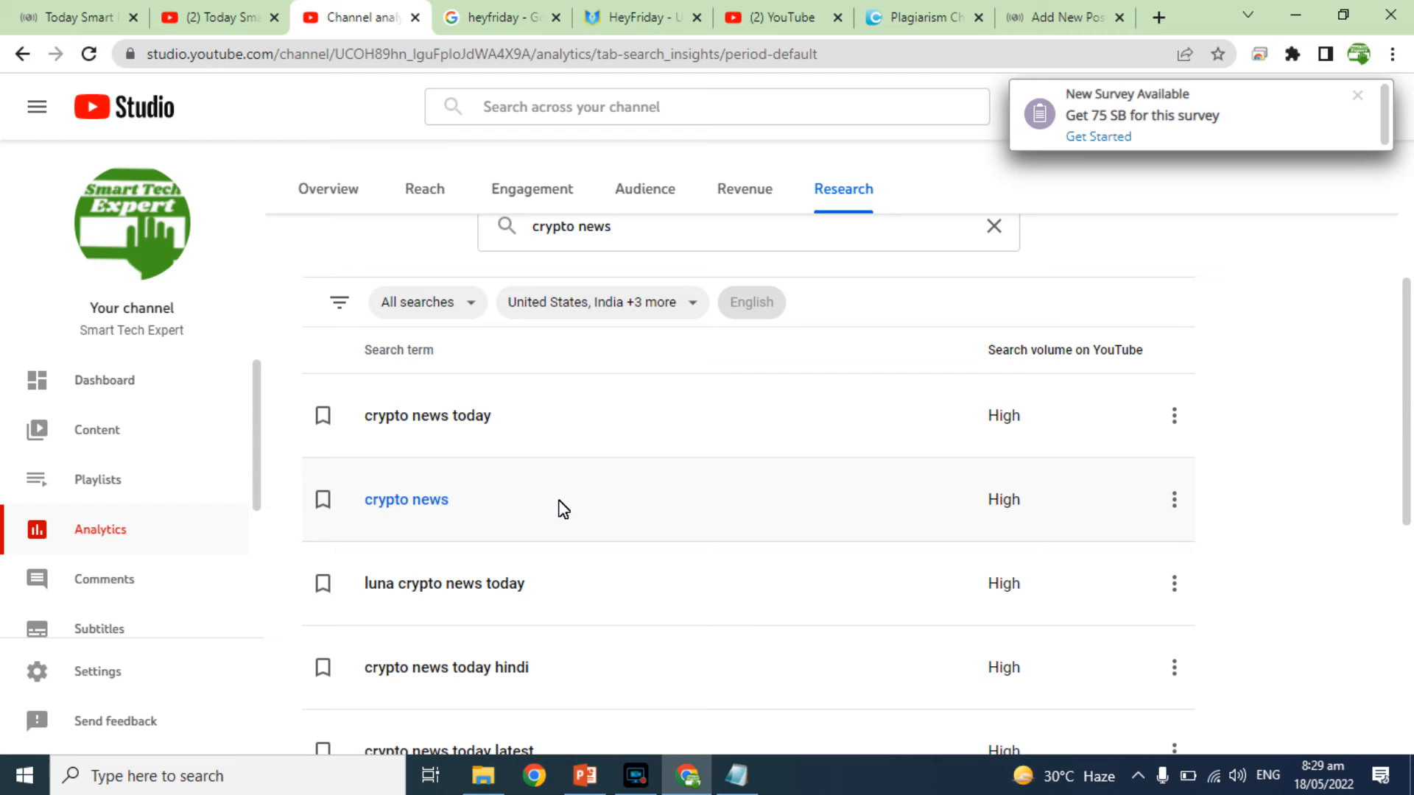
{"action": "left_click_drag", "start_coordinate": [363, 432], "coordinate": [549, 696]}
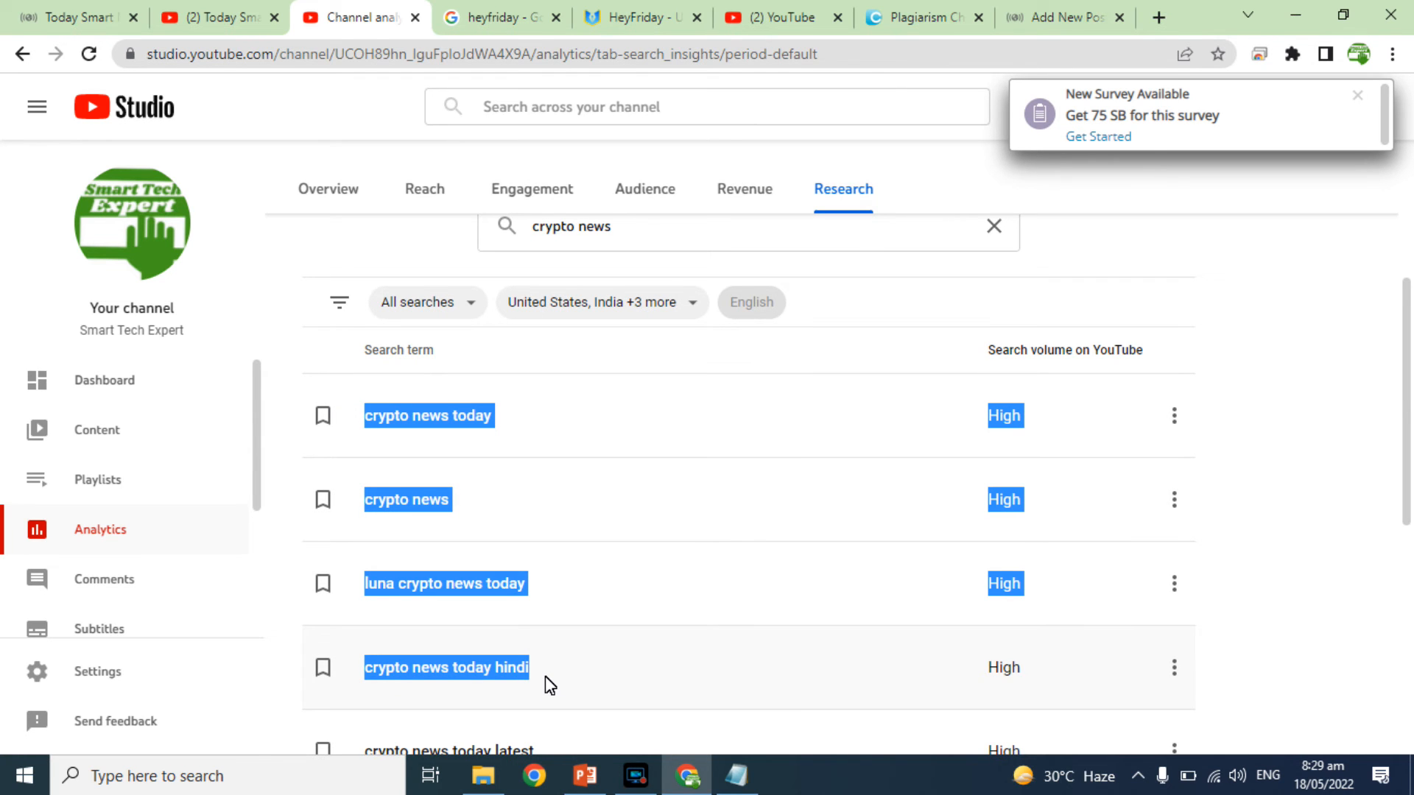
Open Notepad and paste the copied search terms into a blank document
{"action": "left_click", "coordinate": [223, 773]}
{"action": "type", "text": "not"}
{"action": "key", "text": "Return"}
{"action": "key", "text": "ctrl+v"}
Remove the "High" entries from the pasted list, end each term with a comma, and copy the whole list
{"action": "double_click", "coordinate": [451, 240]}
{"action": "key", "text": "BackSpace"}
{"action": "key", "text": "BackSpace"}
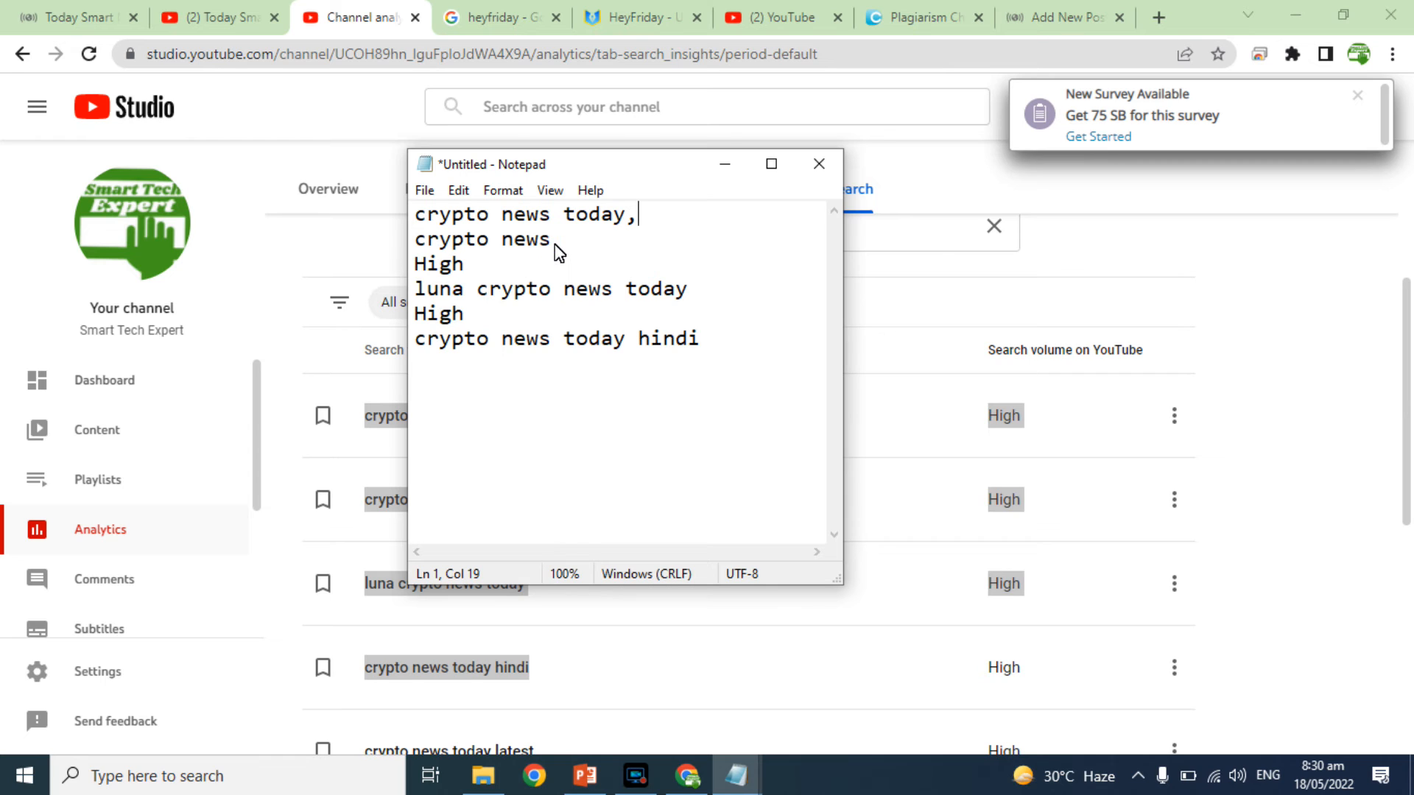
{"action": "type", "text": ","}
{"action": "double_click", "coordinate": [451, 267]}
{"action": "key", "text": "BackSpace"}
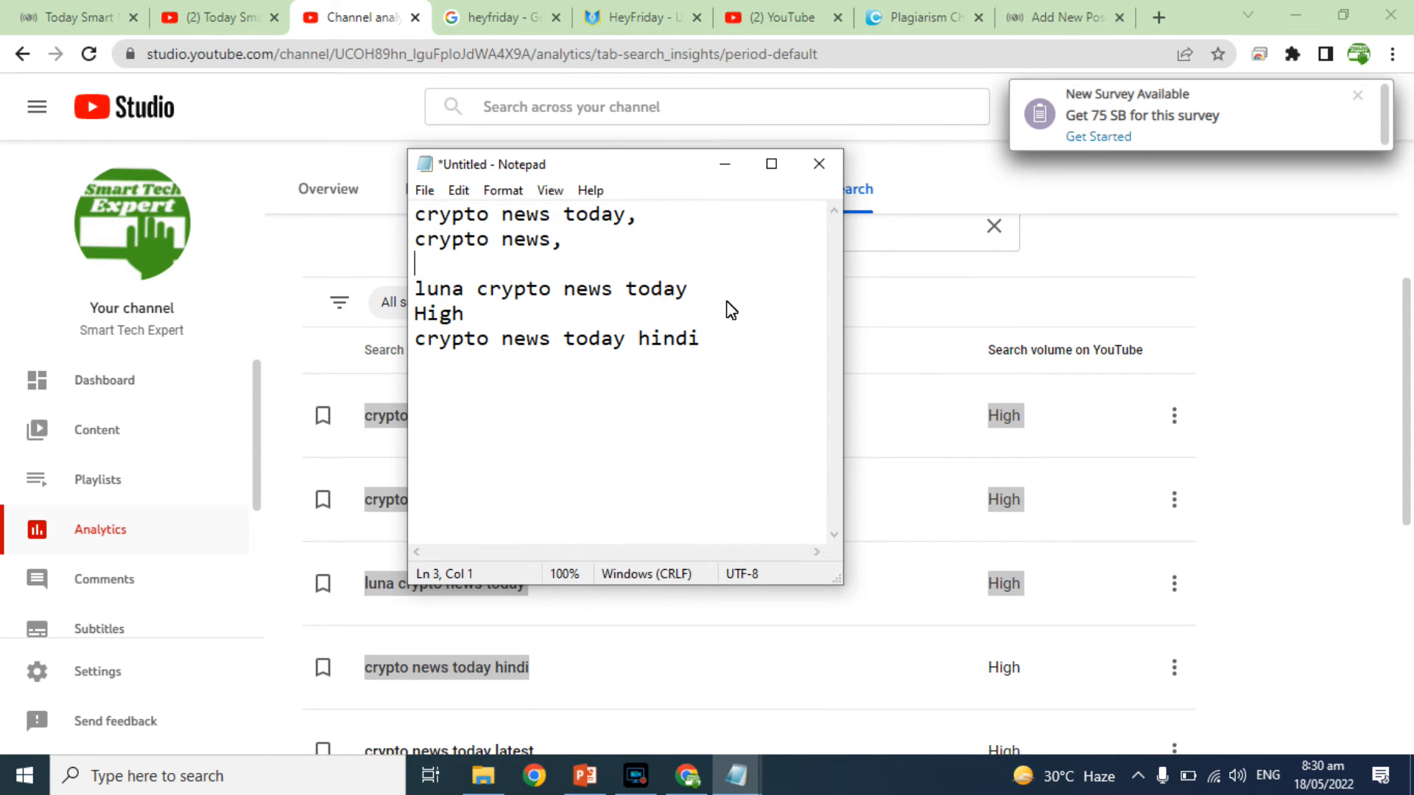
{"action": "type", "text": ","}
{"action": "double_click", "coordinate": [445, 315]}
{"action": "key", "text": "BackSpace"}
{"action": "type", "text": ","}
{"action": "key", "text": "ctrl+a"}
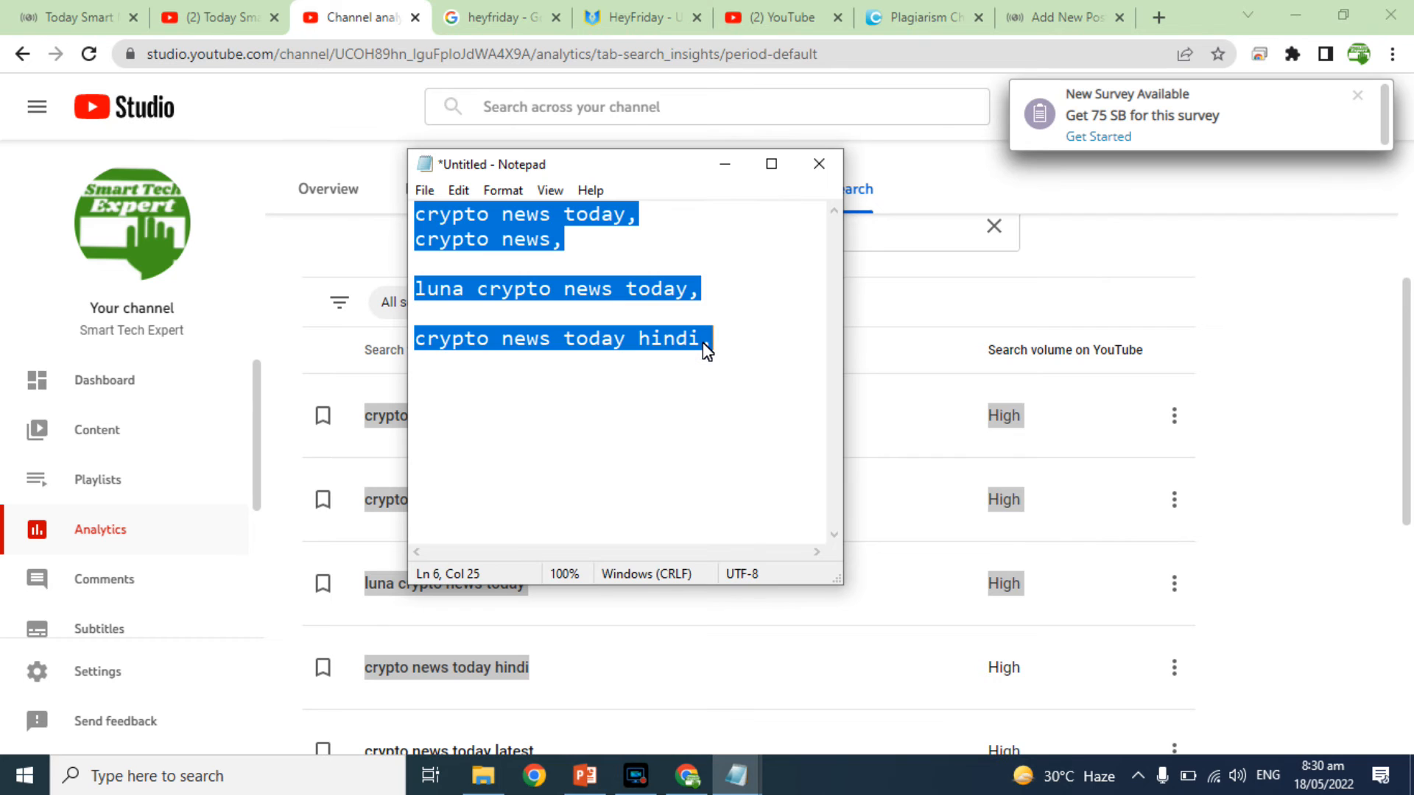
Back in the WordPress post, add the copied comma-separated terms as tags
{"action": "left_click", "coordinate": [1060, 17]}
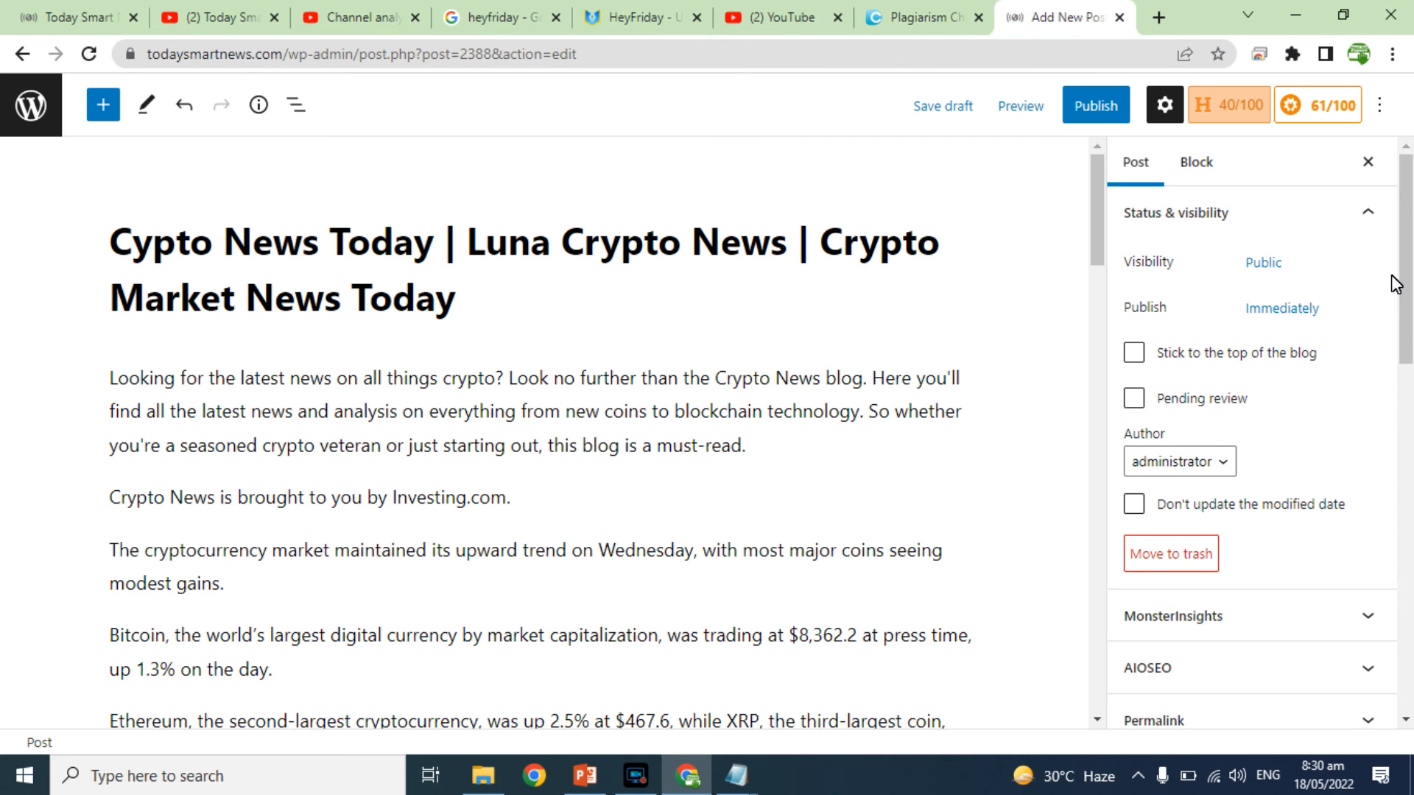
{"action": "left_click_drag", "start_coordinate": [1411, 275], "coordinate": [1409, 515]}
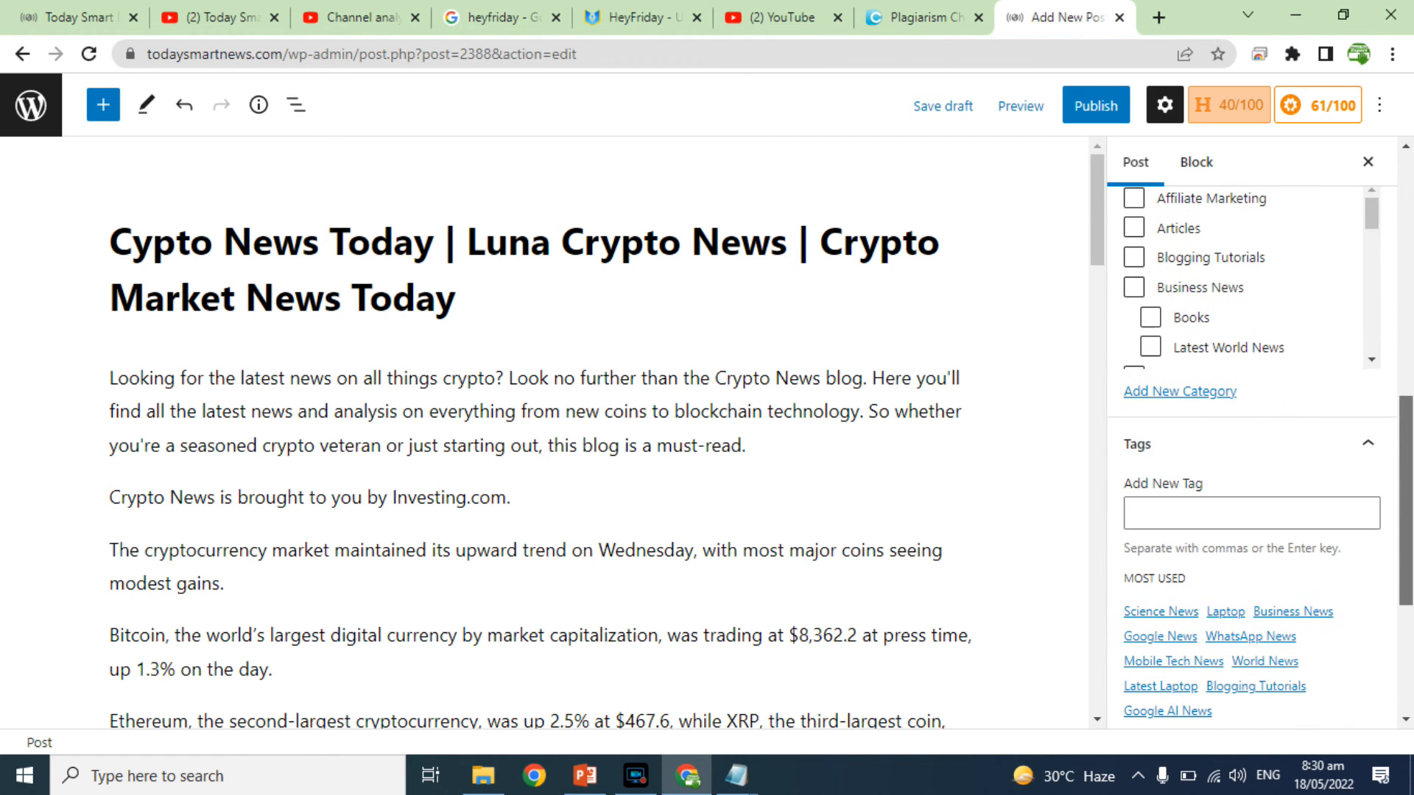
{"action": "left_click", "coordinate": [1207, 513]}
{"action": "key", "text": "ctrl+v"}
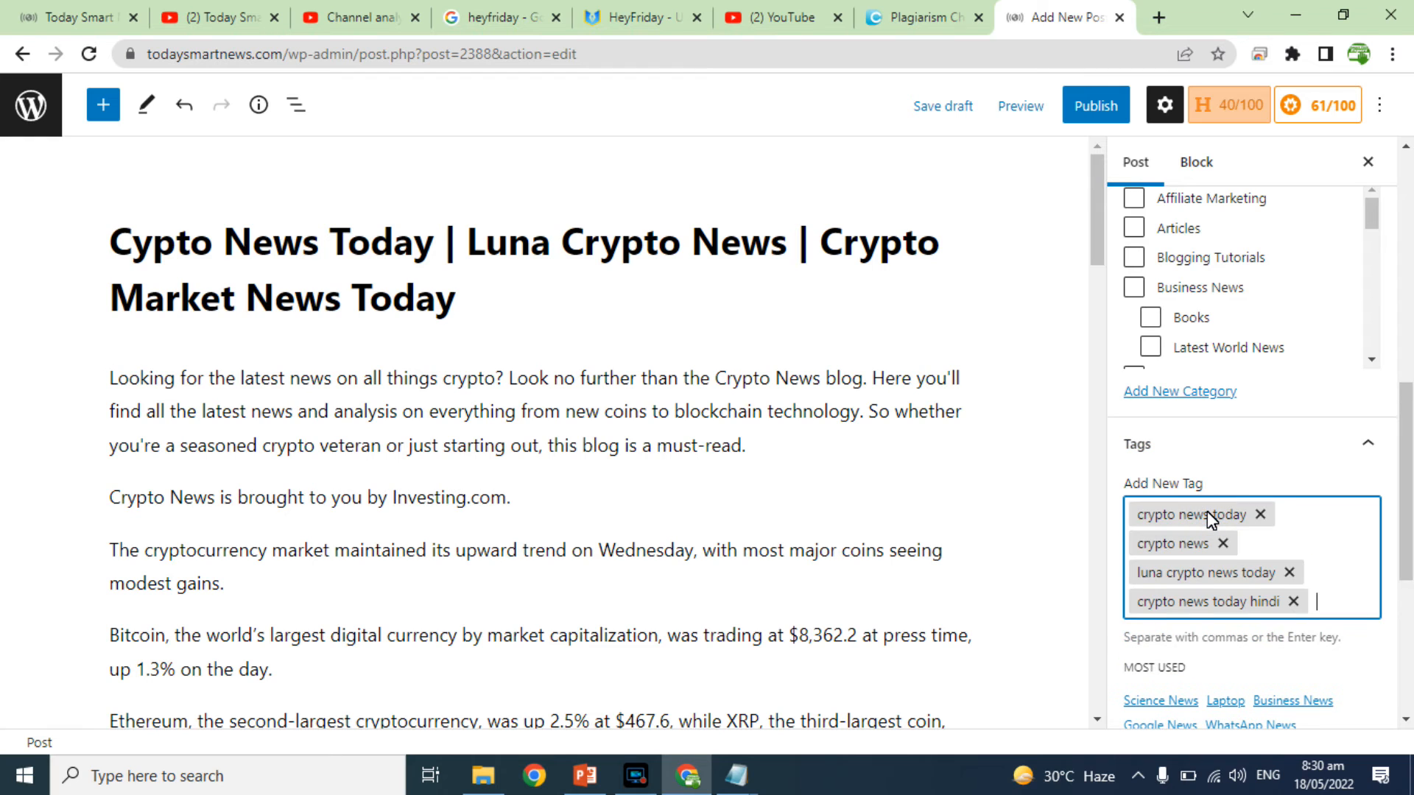
Search the post's categories for "cry" and clear the search
{"action": "left_click_drag", "start_coordinate": [1409, 505], "coordinate": [1409, 469]}
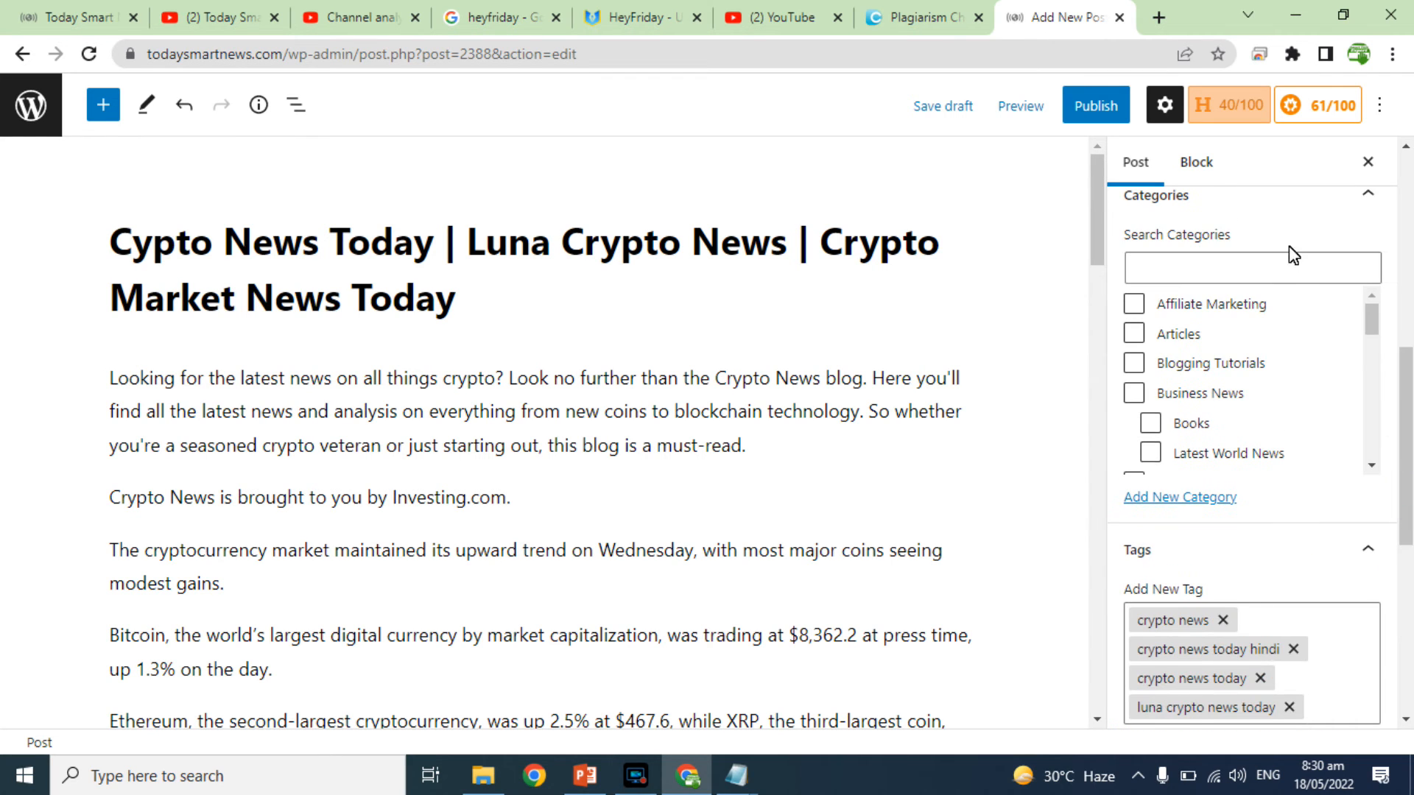
{"action": "left_click", "coordinate": [1292, 276]}
{"action": "type", "text": "cry"}
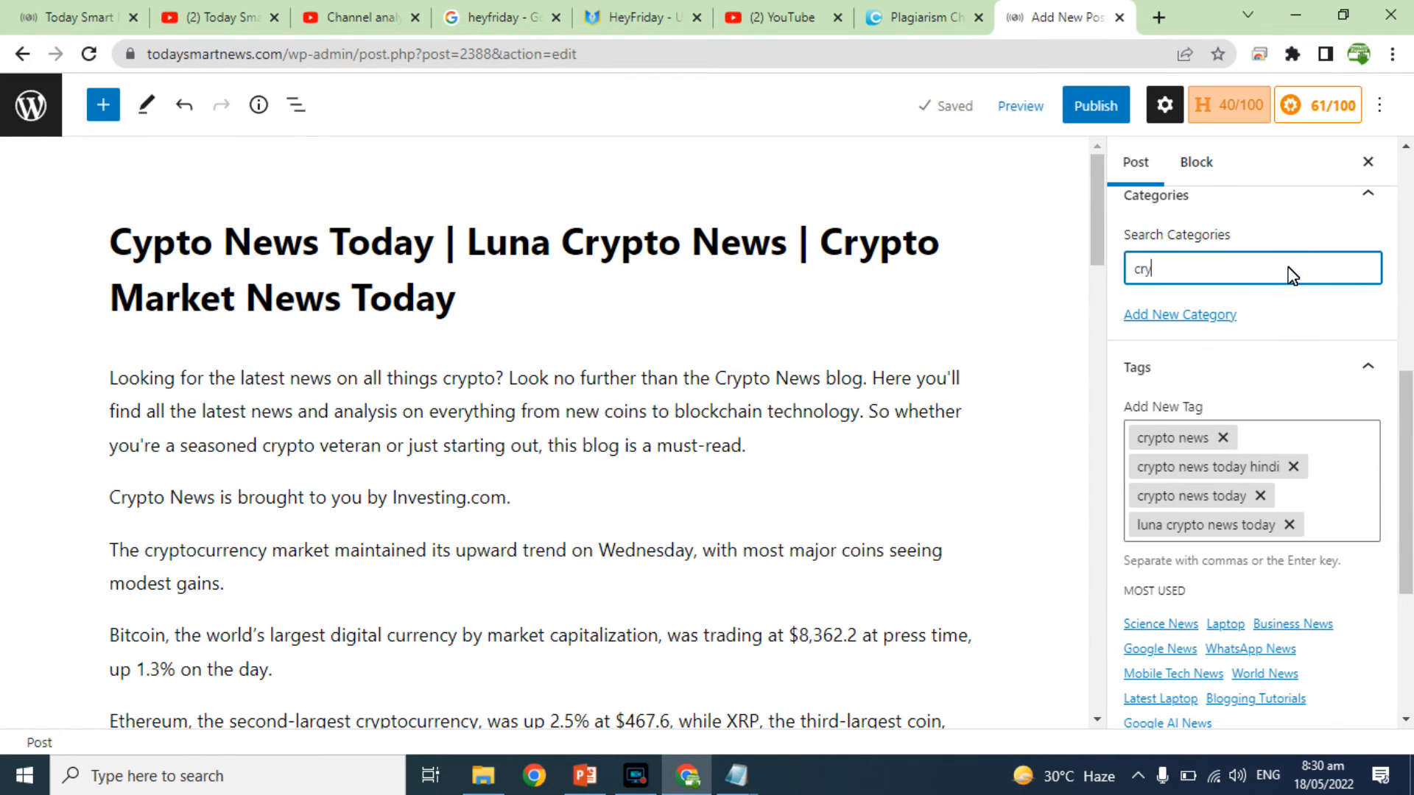
{"action": "key", "text": "BackSpace"}
{"action": "key", "text": "BackSpace"}
{"action": "key", "text": "BackSpace"}
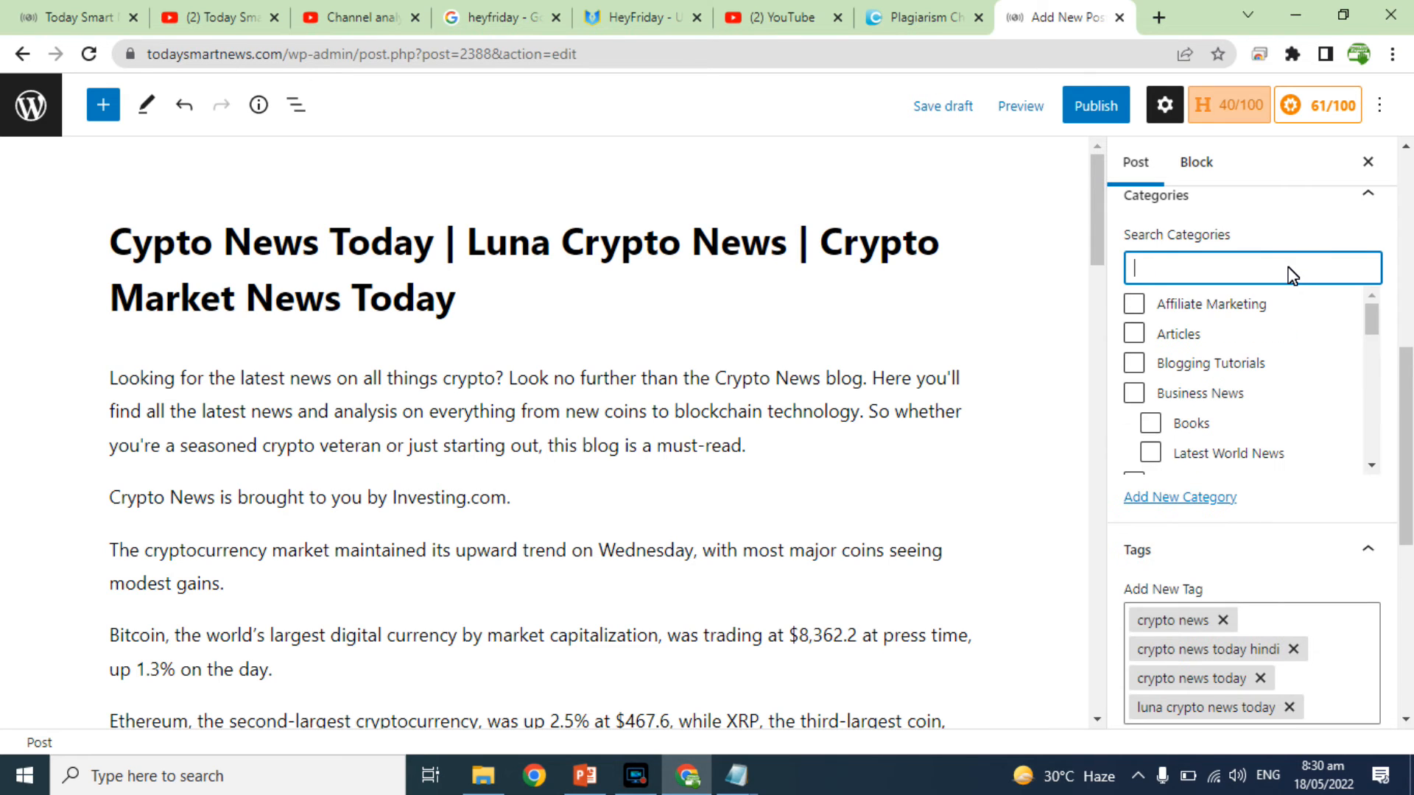
Add a new post category named "Crypto News" without a parent category
{"action": "left_click", "coordinate": [1153, 501]}
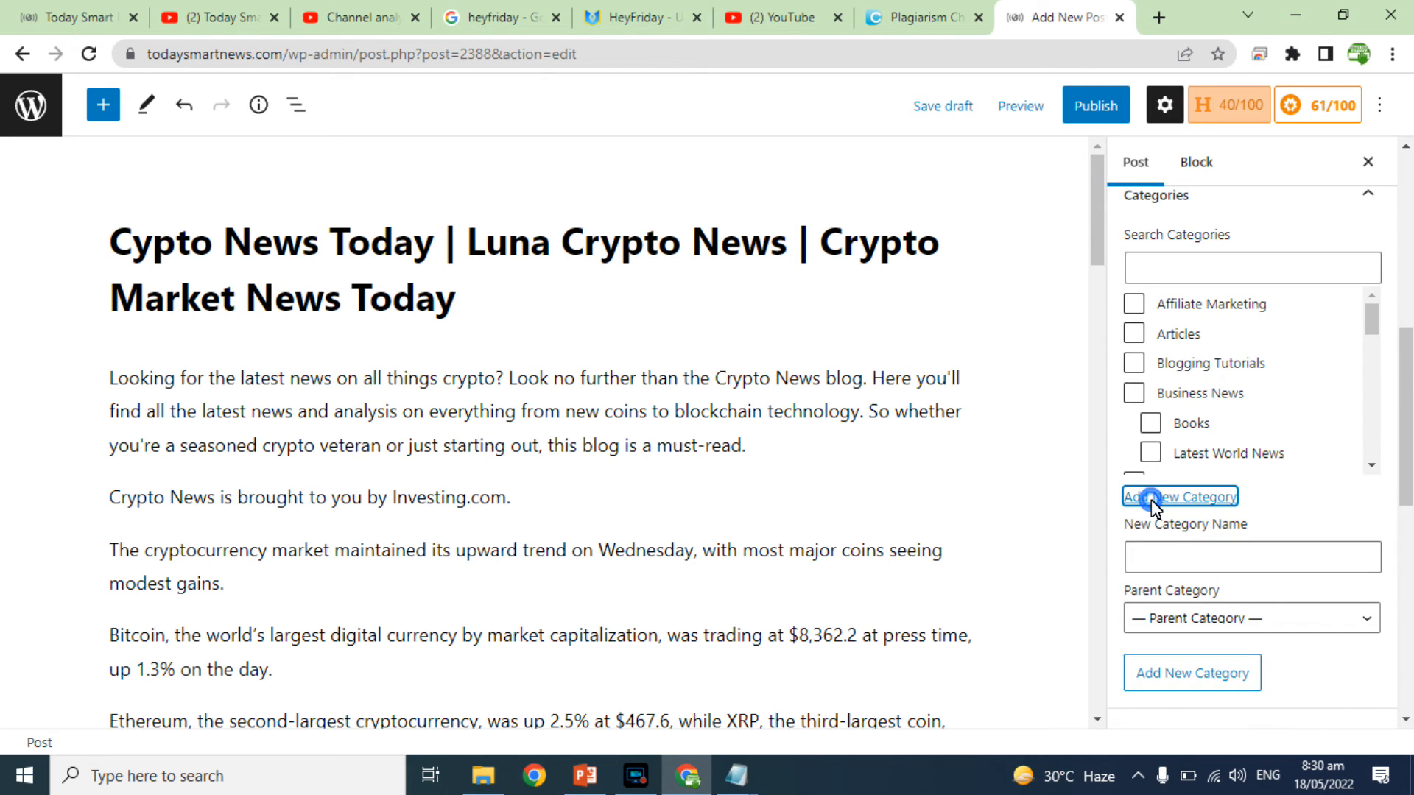
{"action": "left_click", "coordinate": [1180, 557]}
{"action": "type", "text": "c"}
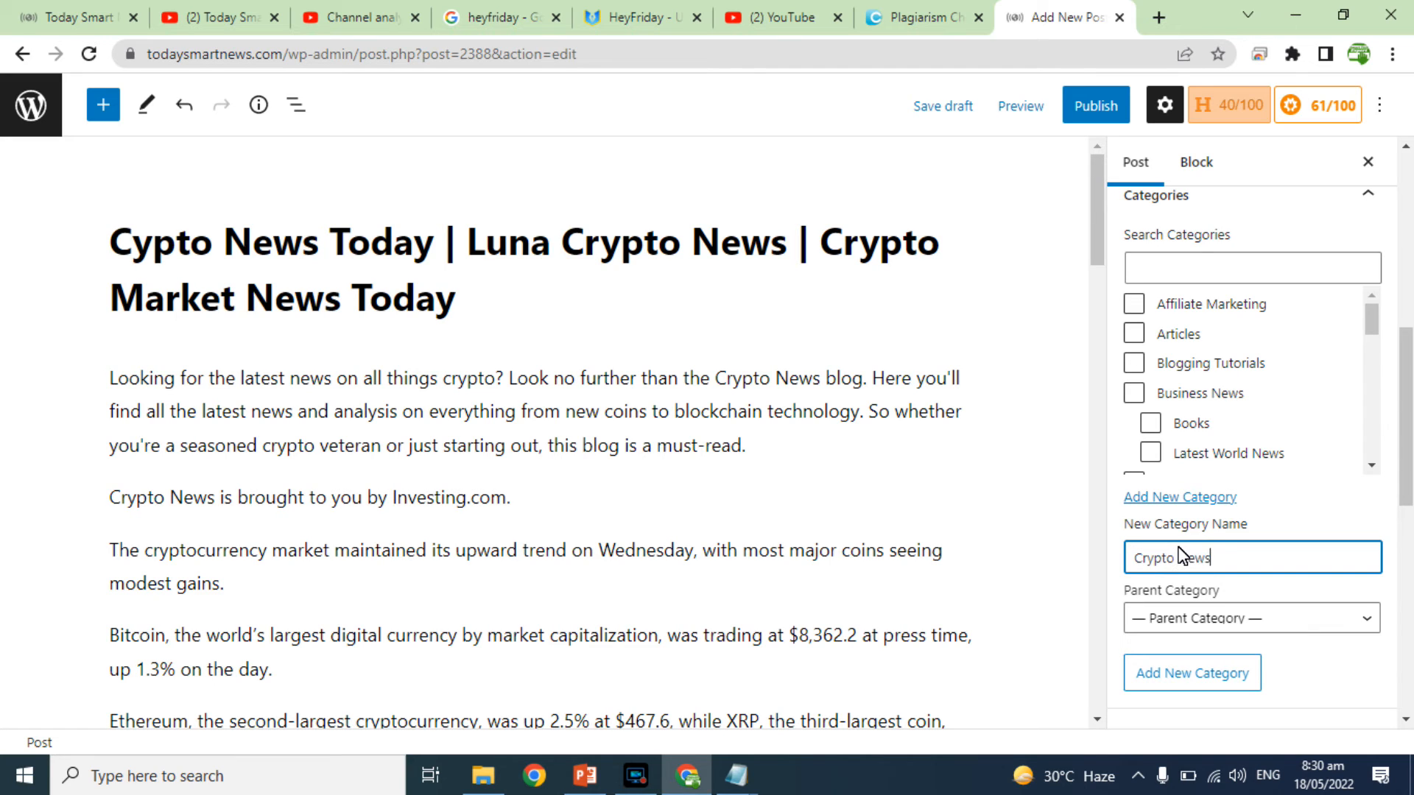
{"action": "left_click", "coordinate": [1180, 673]}
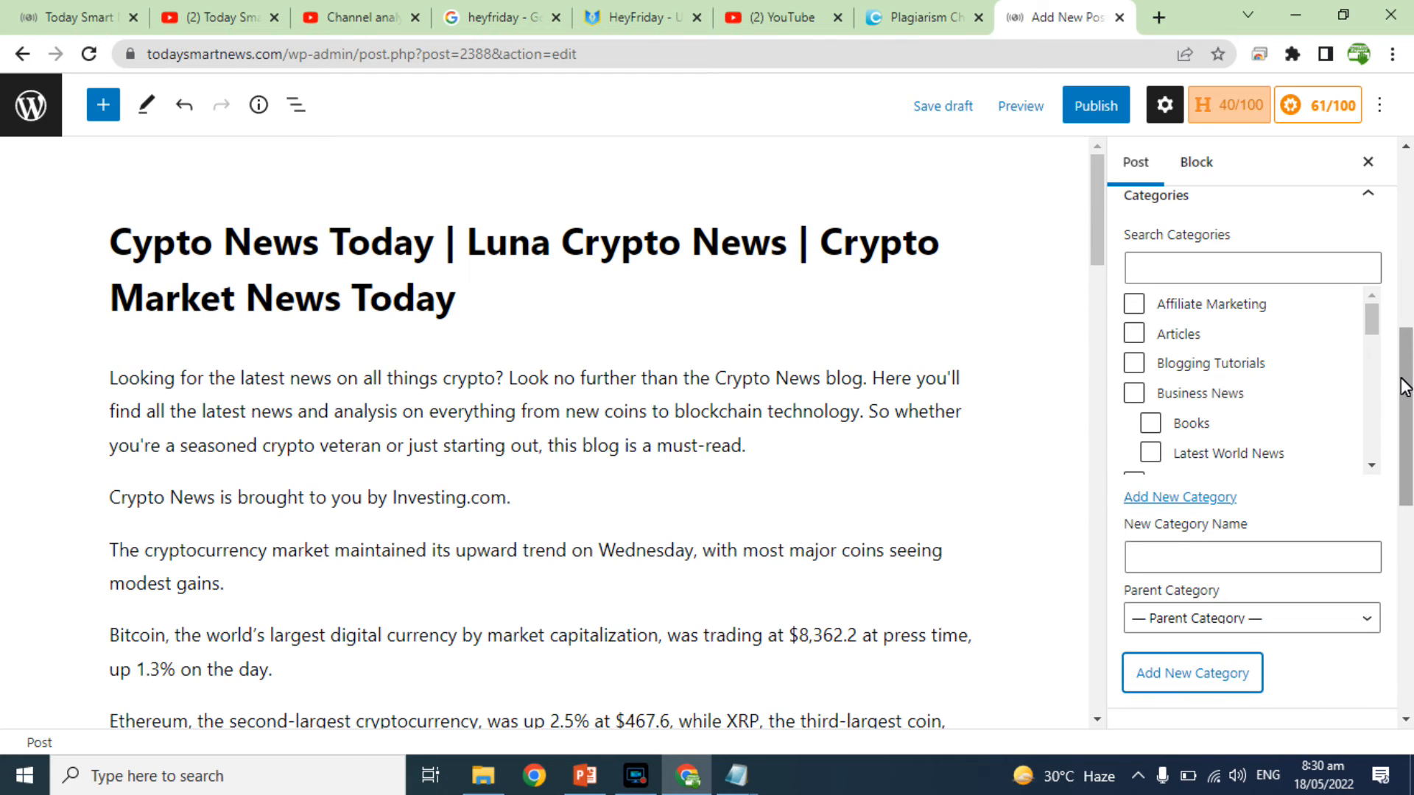
Check the category list for the new crypto category by searching for "cr", clearing the search at the end
{"action": "left_click", "coordinate": [1325, 268]}
{"action": "type", "text": "cr"}
{"action": "key", "text": "BackSpace"}
{"action": "key", "text": "BackSpace"}
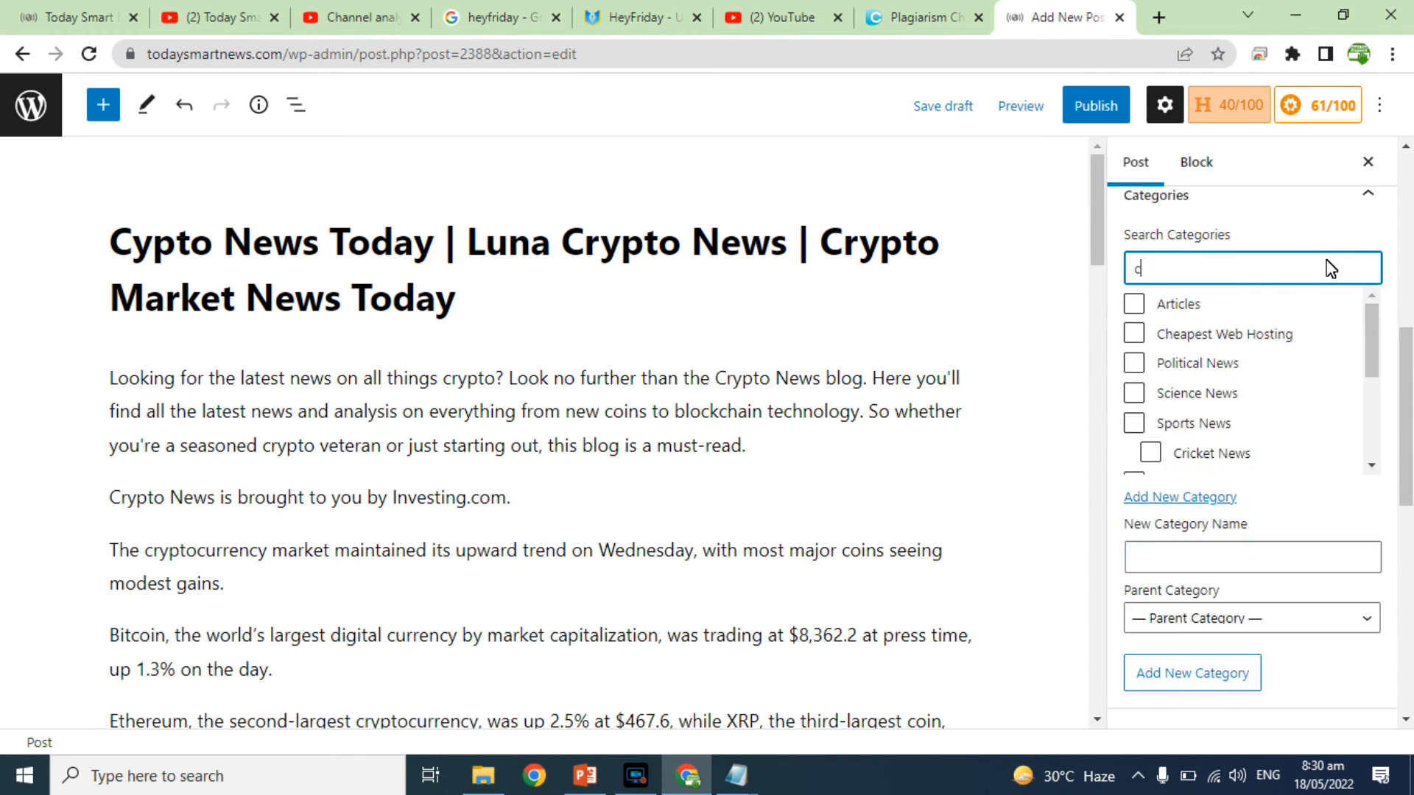
Submit the new category "Crypto News" again, without a parent category
{"action": "left_click", "coordinate": [1251, 567]}
{"action": "type", "text": "c"}
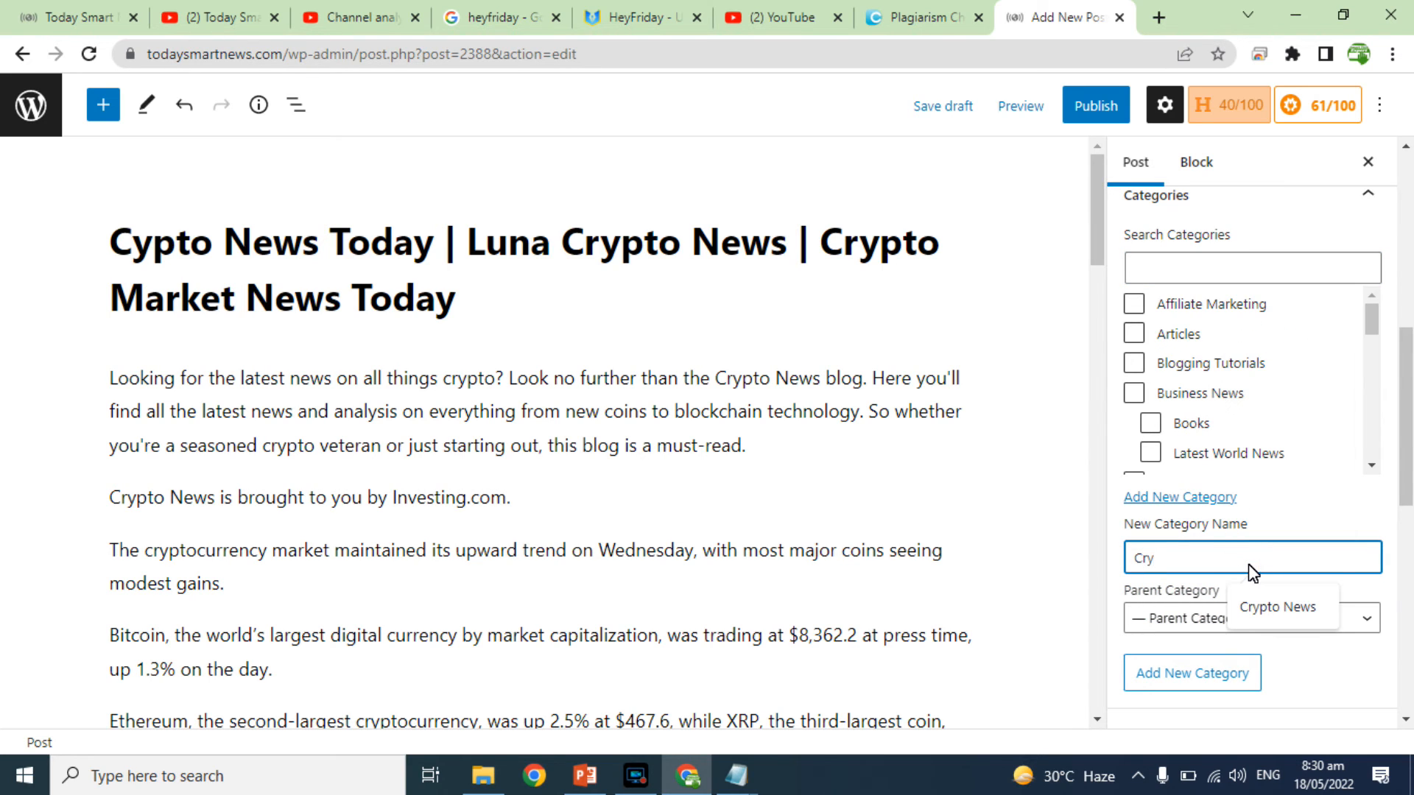
{"action": "left_click", "coordinate": [1250, 608]}
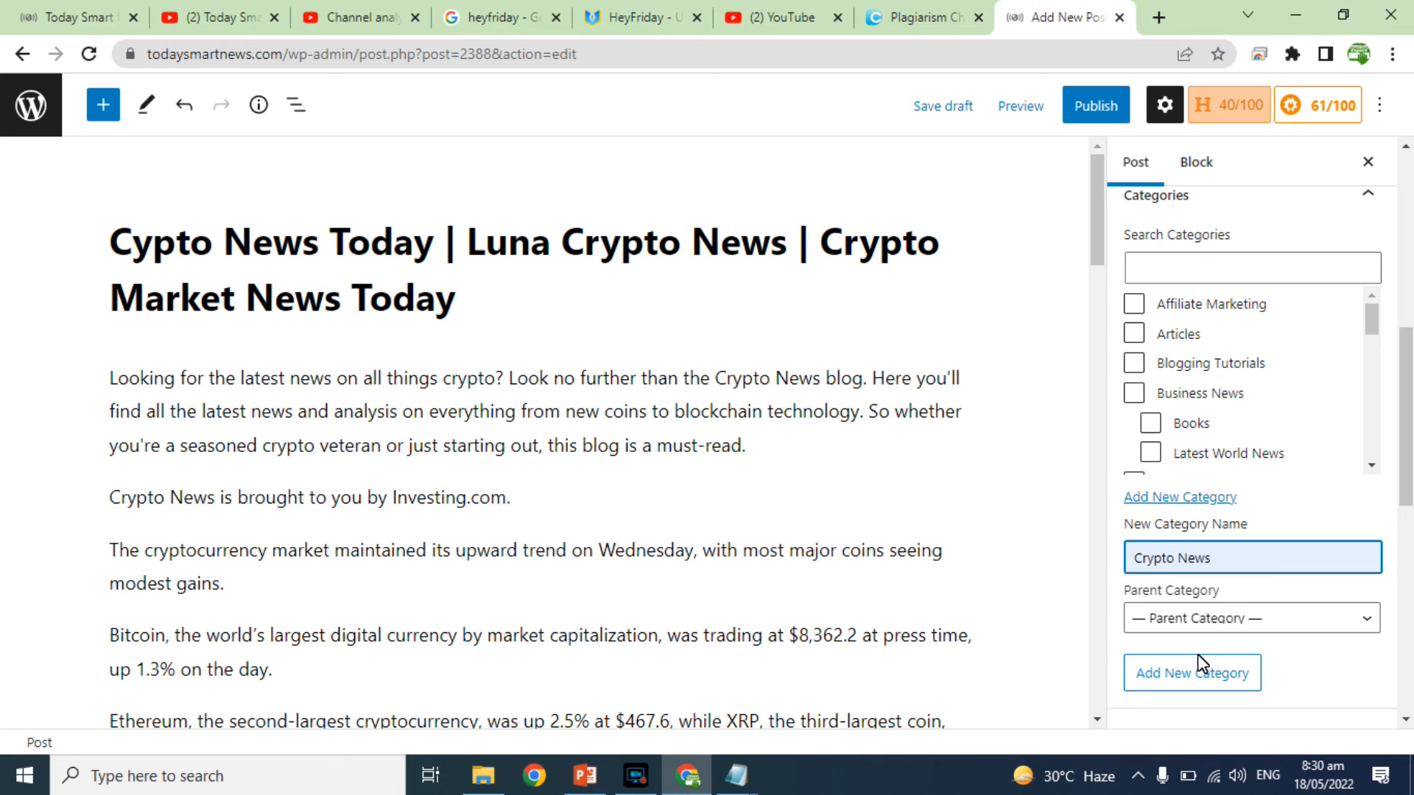
{"action": "left_click", "coordinate": [1180, 681]}
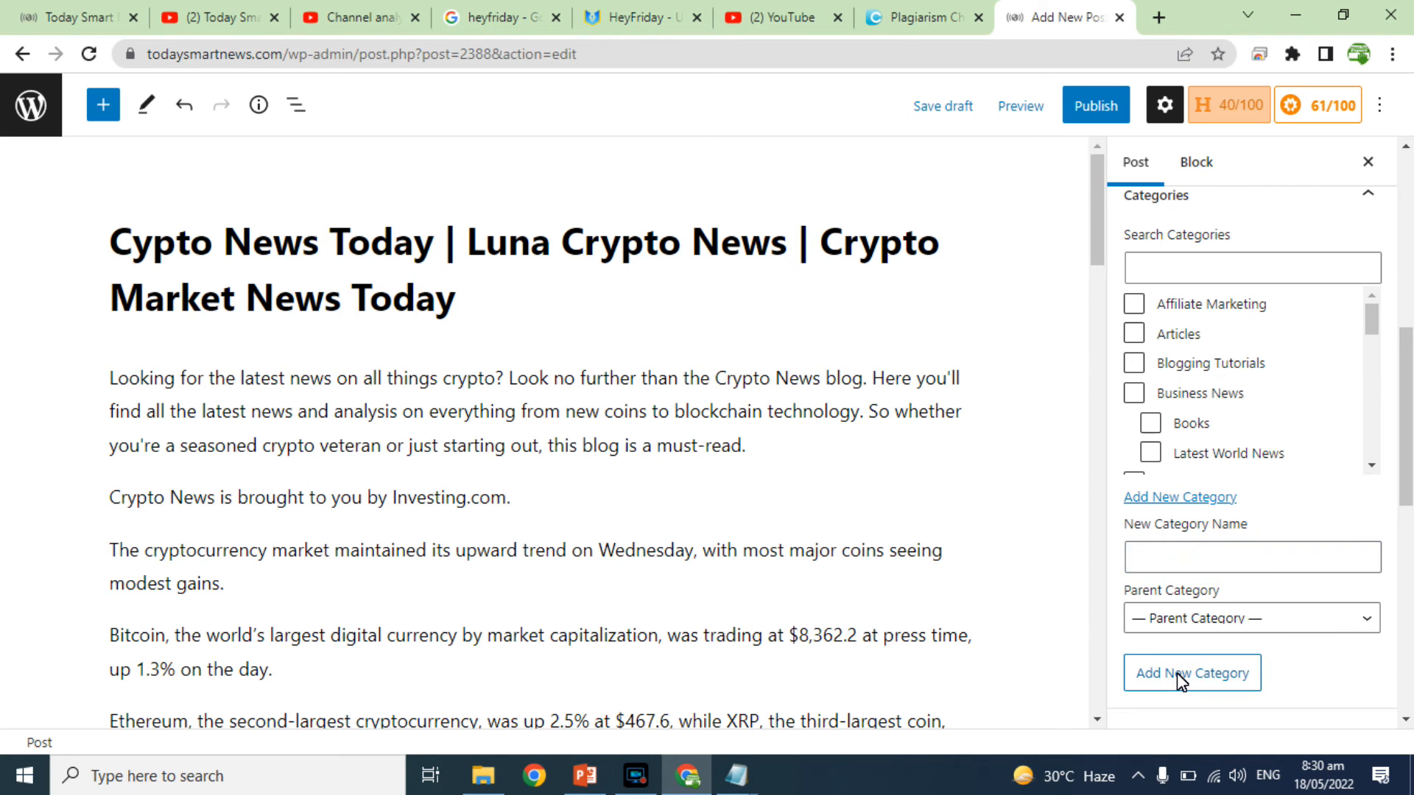
Check the post's featured image setting and open canva.com in a new browser tab
{"action": "scroll", "coordinate": [1171, 588], "scroll_direction": "down", "scroll_amount": 6}
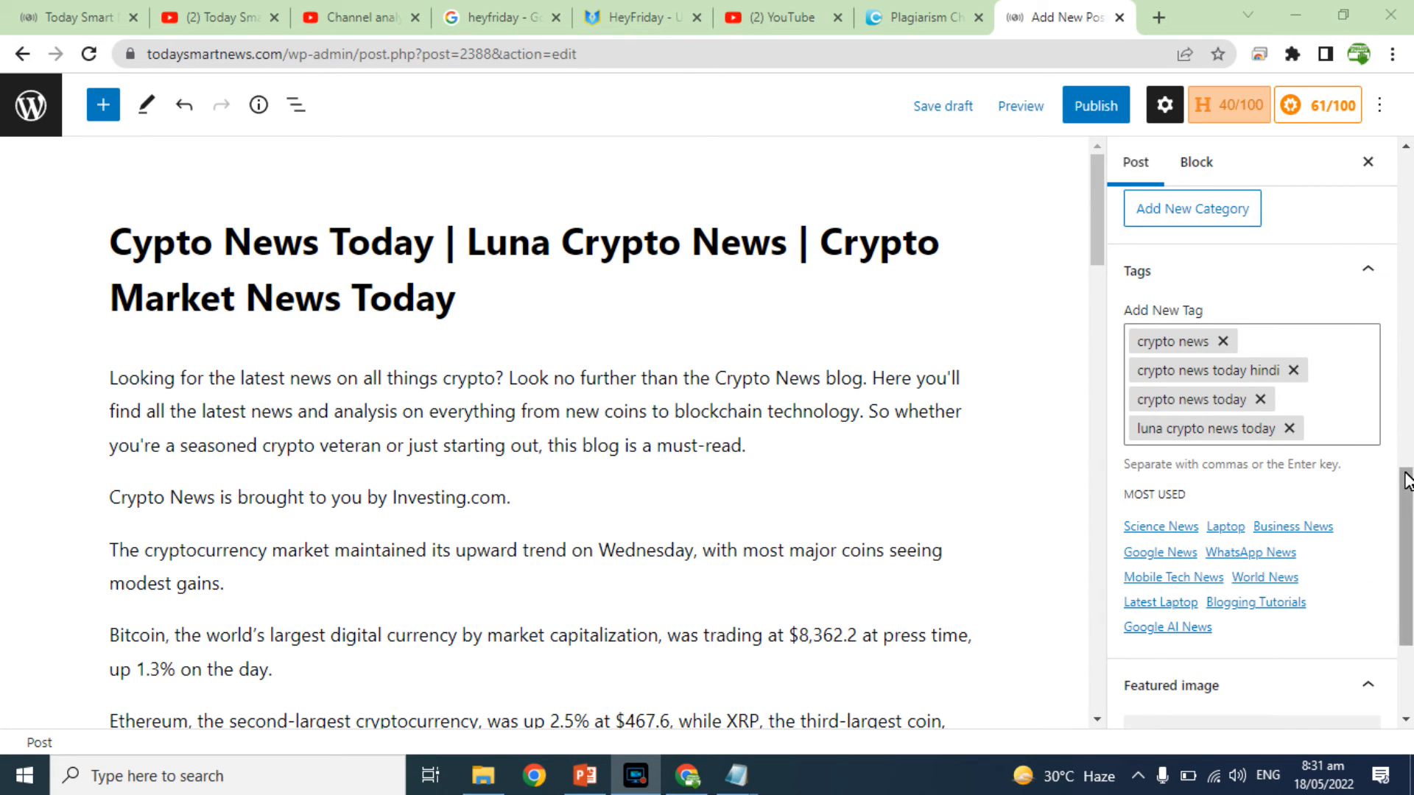
{"action": "left_click_drag", "start_coordinate": [1397, 473], "coordinate": [1408, 522]}
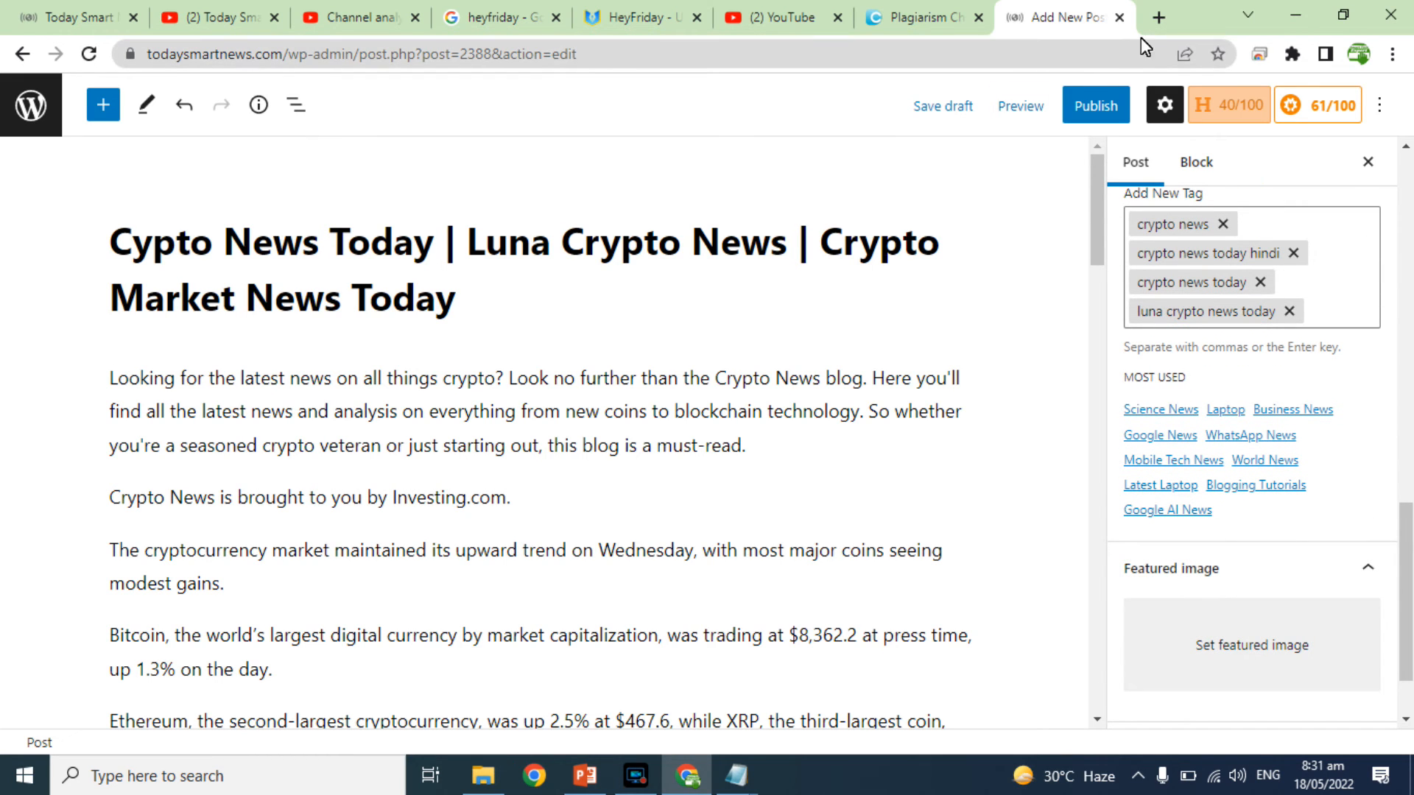
{"action": "left_click", "coordinate": [1154, 20]}
{"action": "type", "text": "cav"}
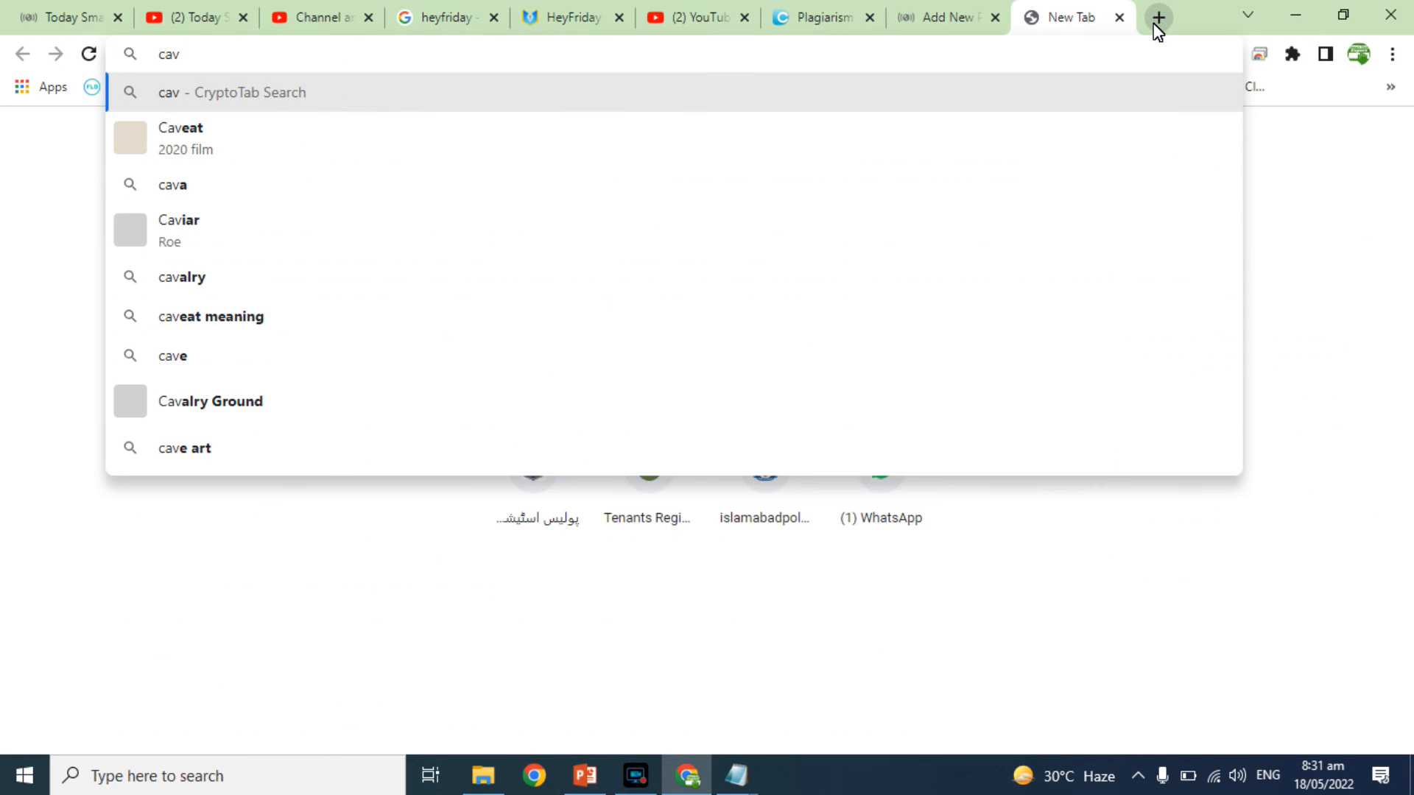
{"action": "key", "text": "BackSpace"}
{"action": "type", "text": "nv"}
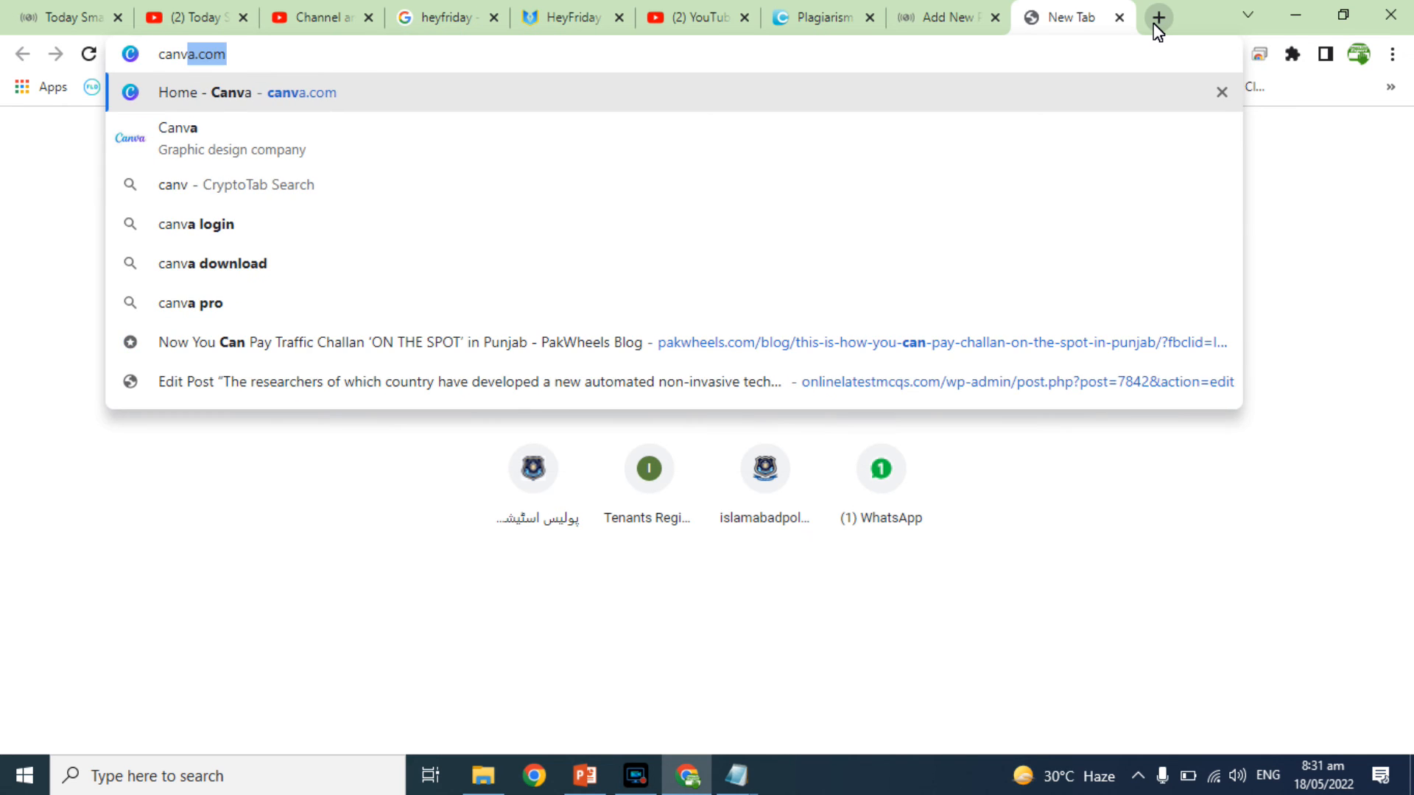
{"action": "key", "text": "Return"}
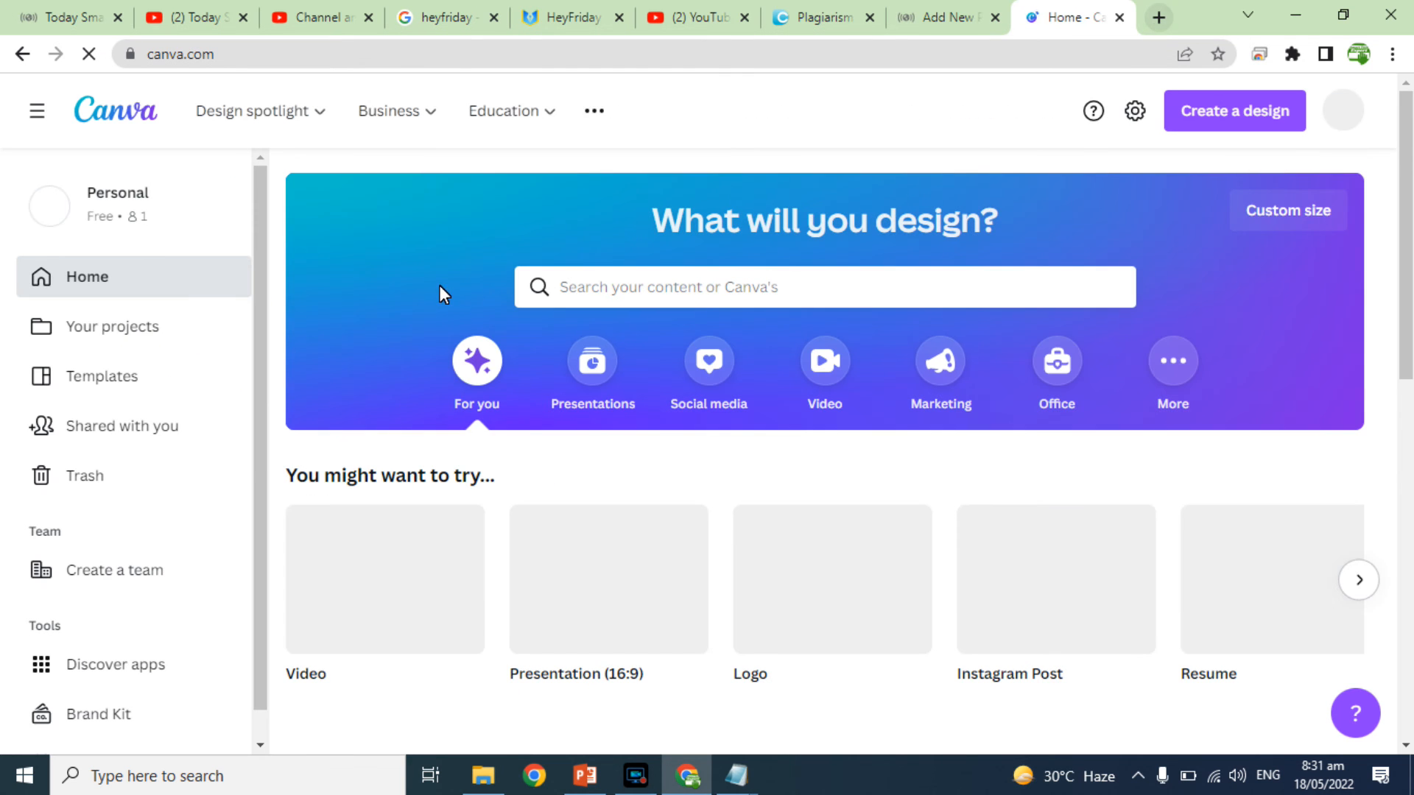
{"action": "left_click", "coordinate": [688, 290]}
{"action": "type", "text": "blog thu"}
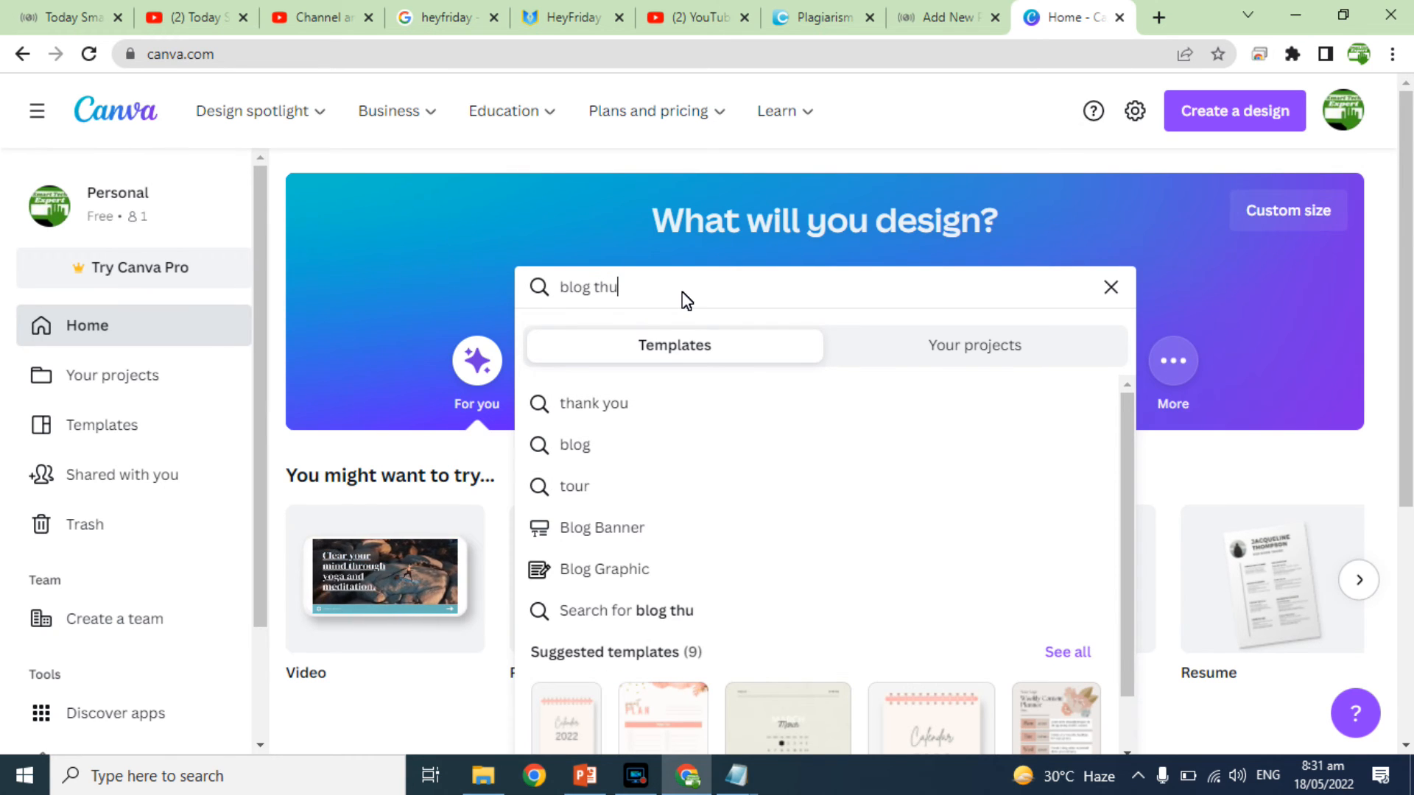
{"action": "key", "text": "BackSpace"}
{"action": "key", "text": "BackSpace"}
{"action": "key", "text": "BackSpace"}
{"action": "key", "text": "BackSpace"}
{"action": "key", "text": "BackSpace"}
{"action": "key", "text": "BackSpace"}
{"action": "key", "text": "BackSpace"}
{"action": "key", "text": "BackSpace"}
{"action": "type", "text": "we"}
{"action": "key", "text": "BackSpace"}
{"action": "key", "text": "BackSpace"}
Search Canva's templates for "crypto news"
{"action": "type", "text": "pos"}
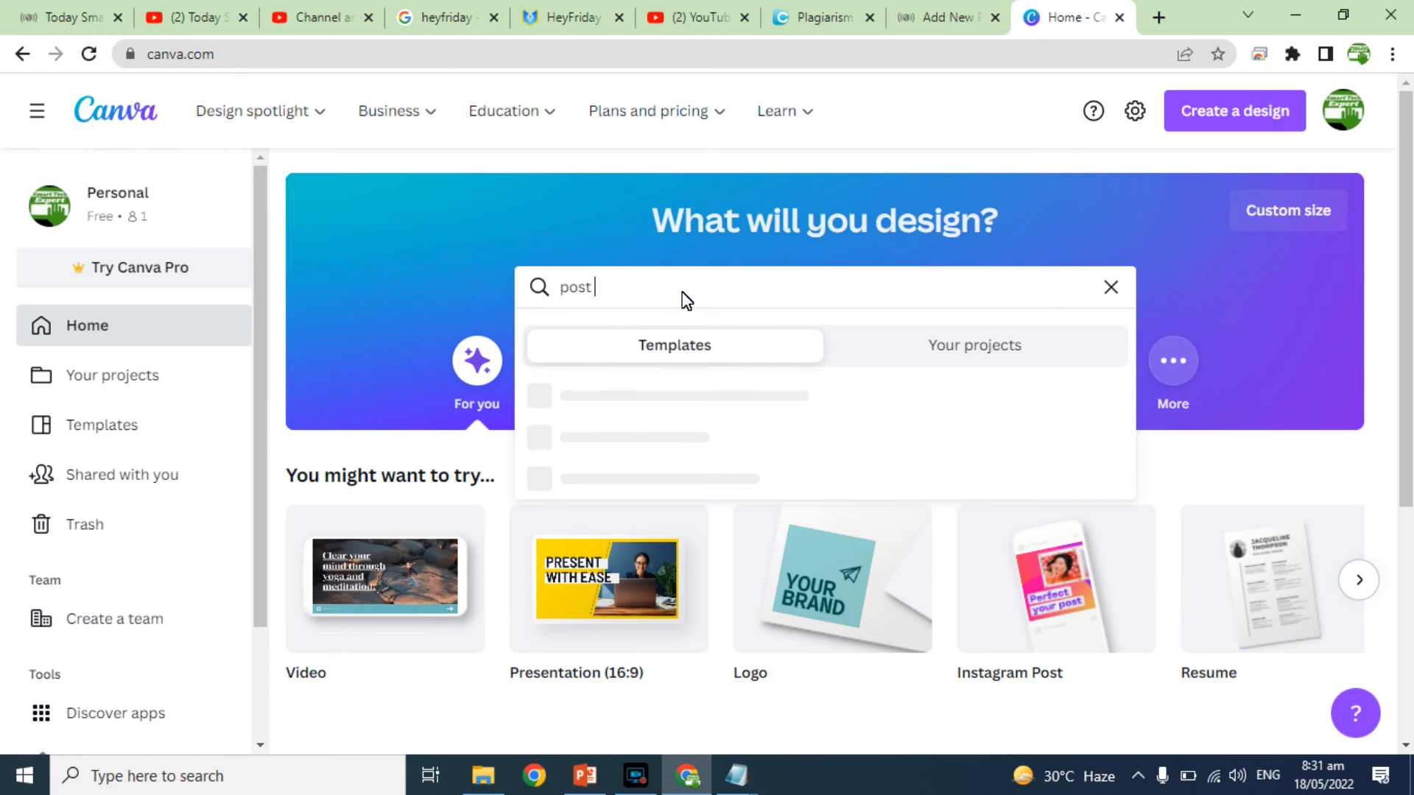
{"action": "type", "text": "t"}
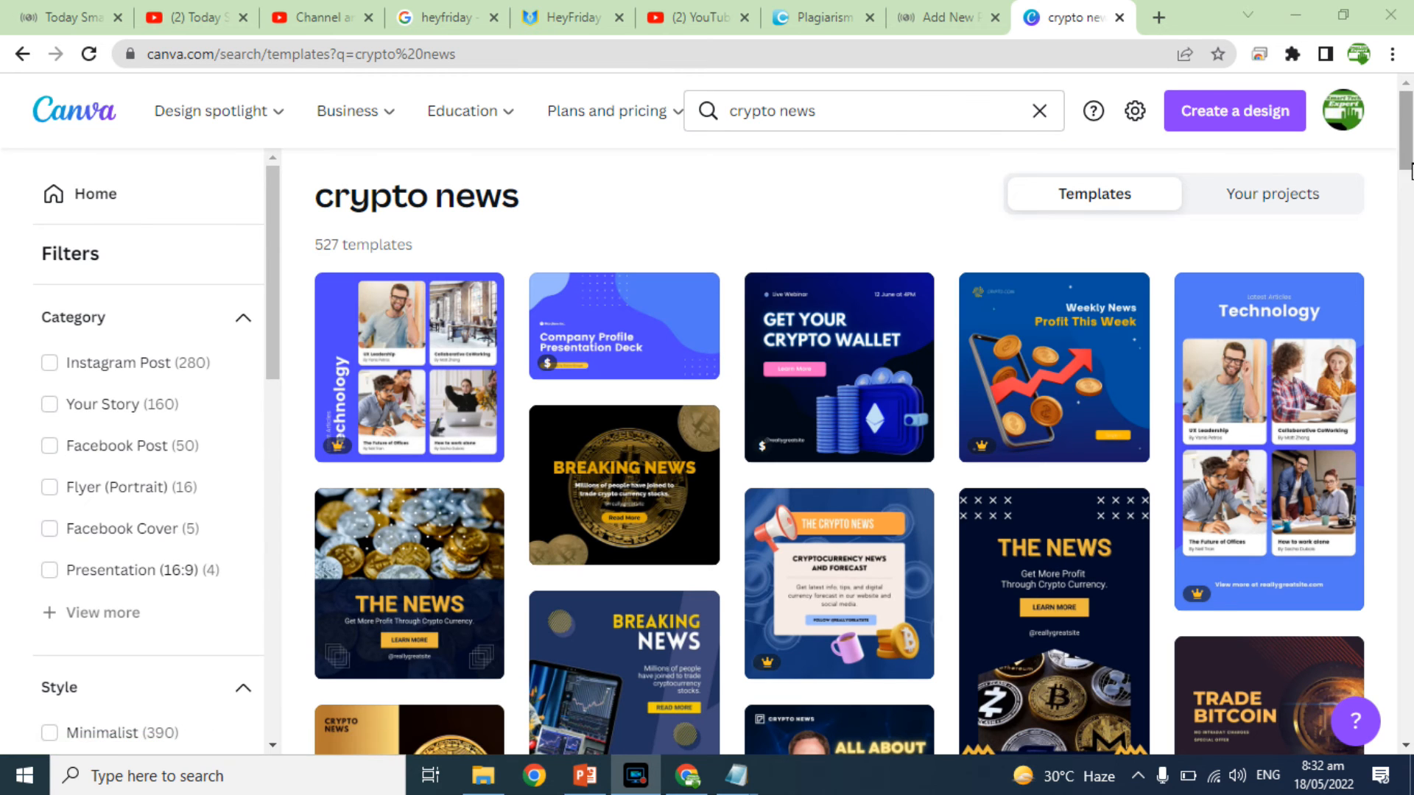
Try to use the gold "Top 5 cryptocurrencies to buy in 2022" template, closing the upgrade offer and the template preview
{"action": "left_click_drag", "start_coordinate": [1406, 147], "coordinate": [1406, 179]}
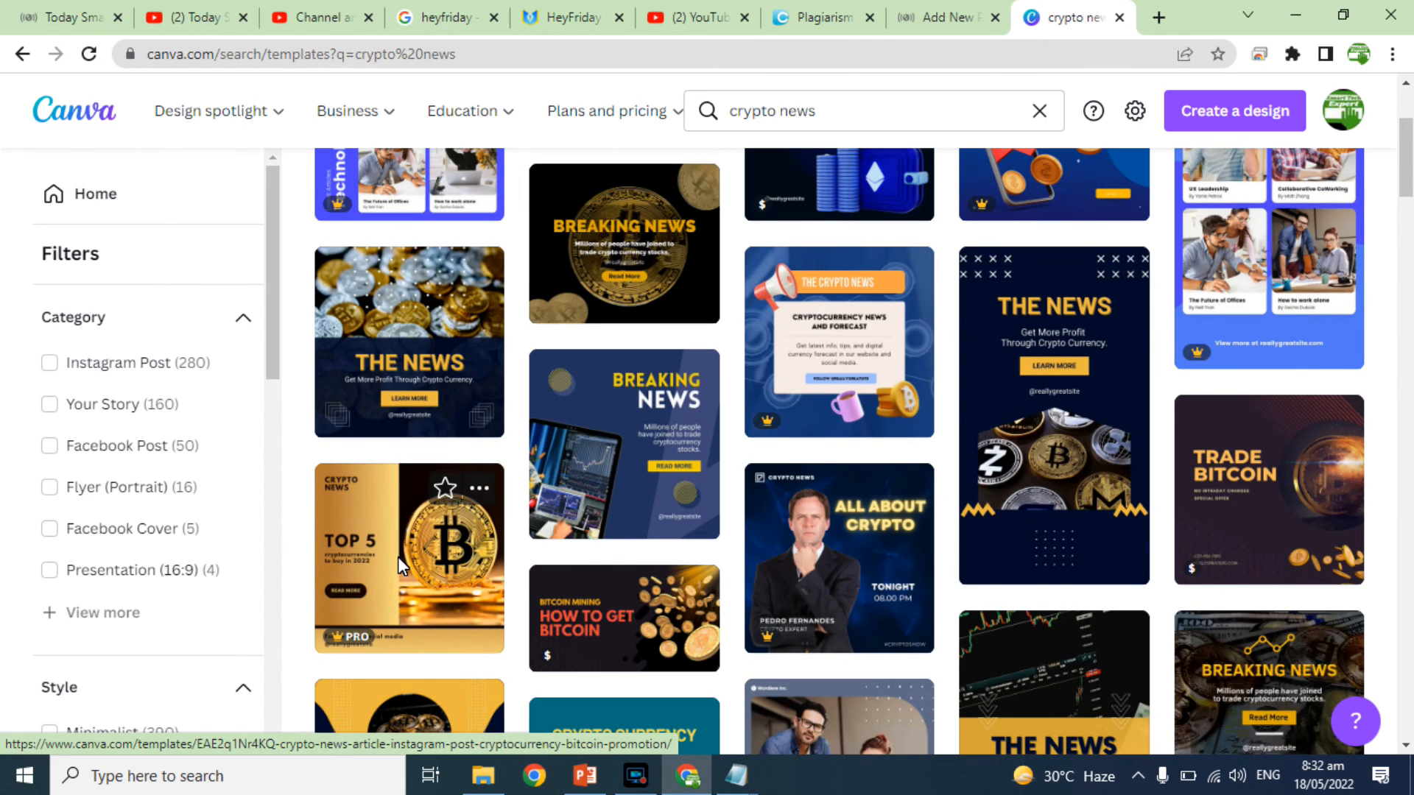
{"action": "left_click", "coordinate": [410, 533]}
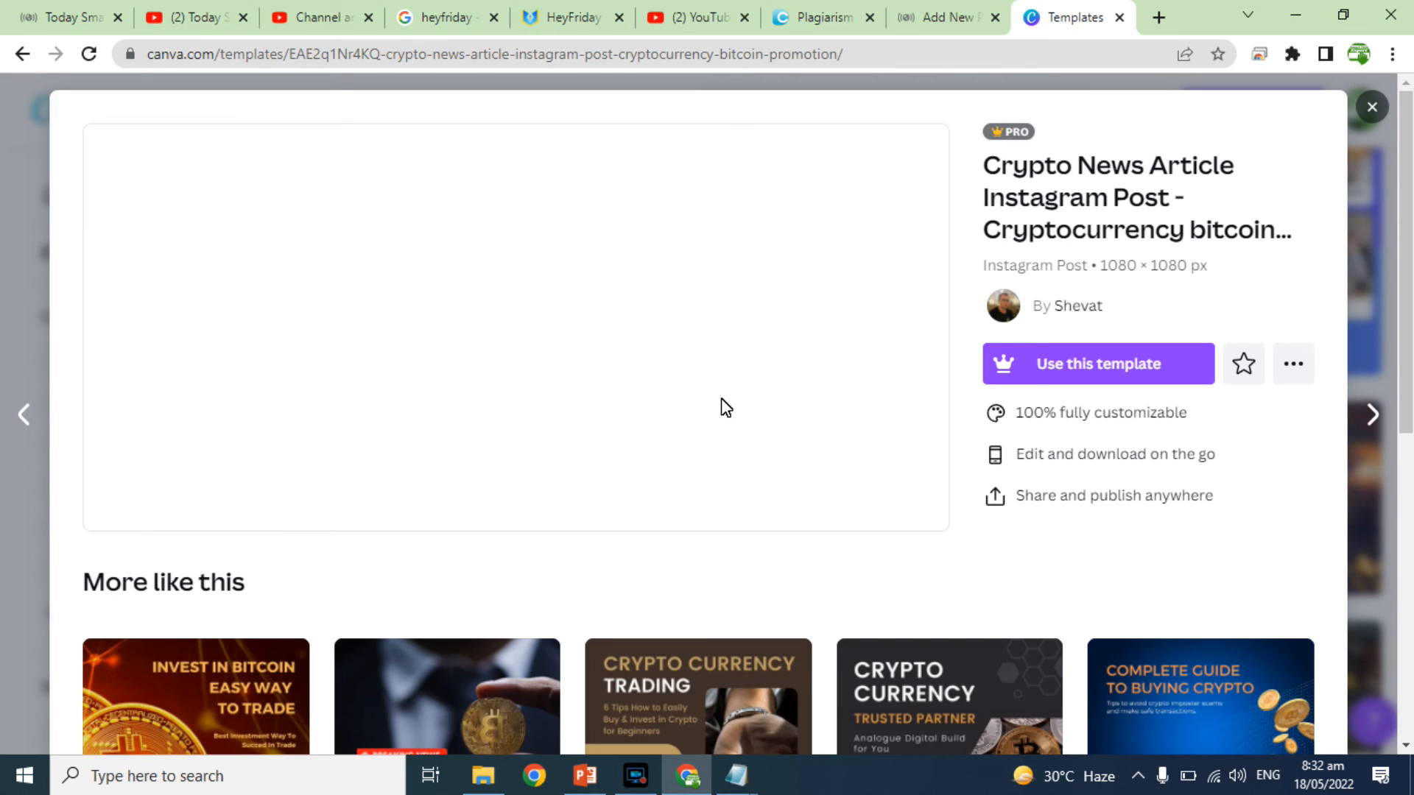
{"action": "left_click", "coordinate": [1076, 357]}
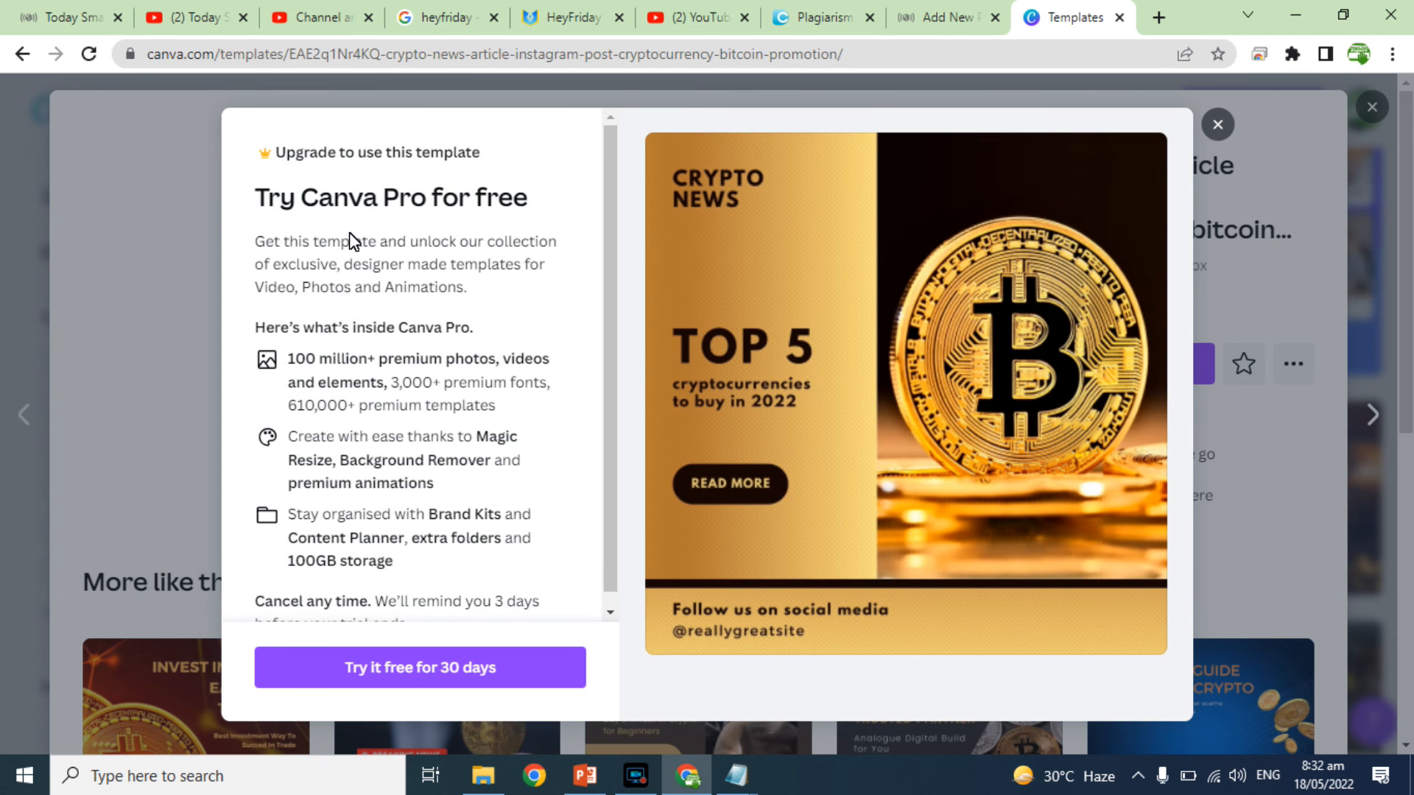
{"action": "left_click", "coordinate": [1218, 124]}
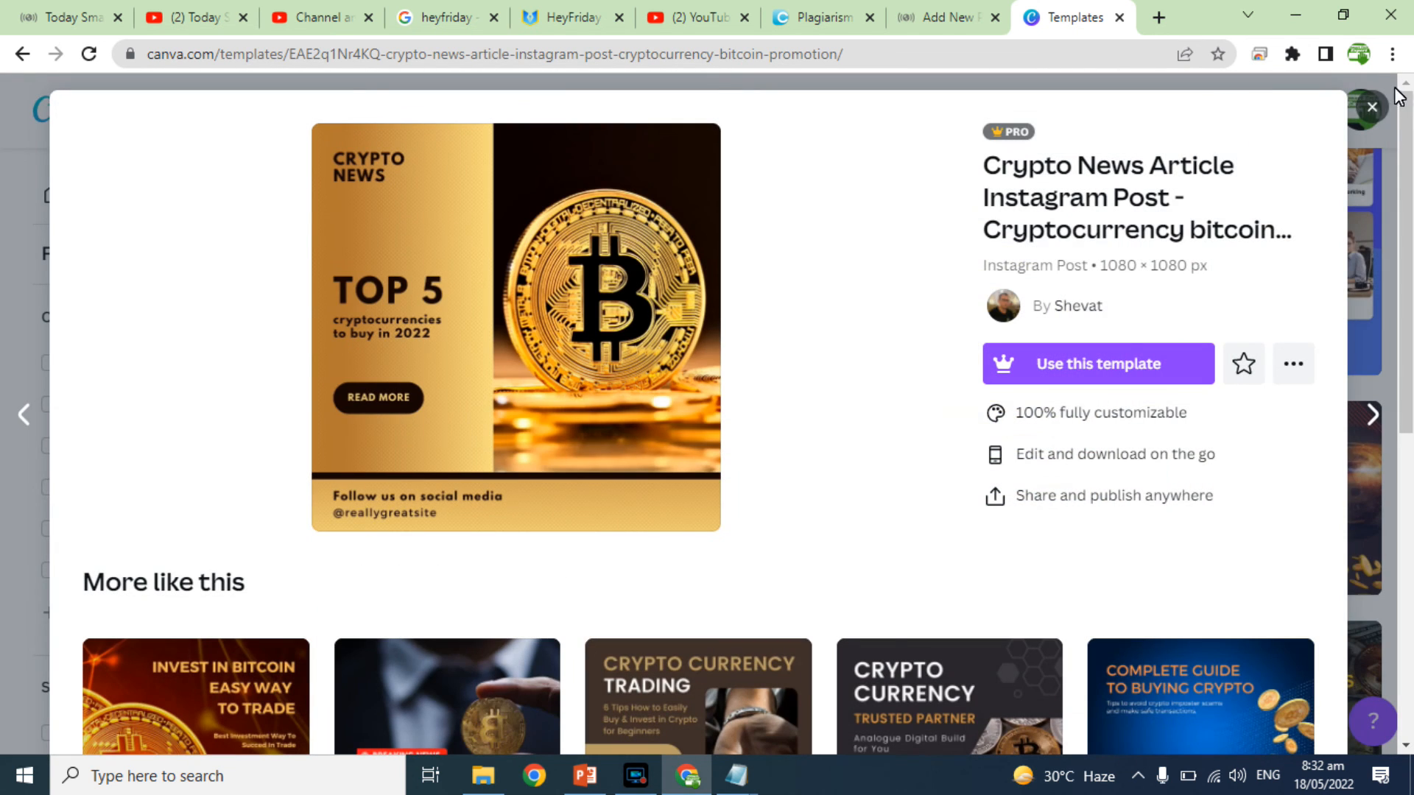
{"action": "left_click", "coordinate": [1370, 107]}
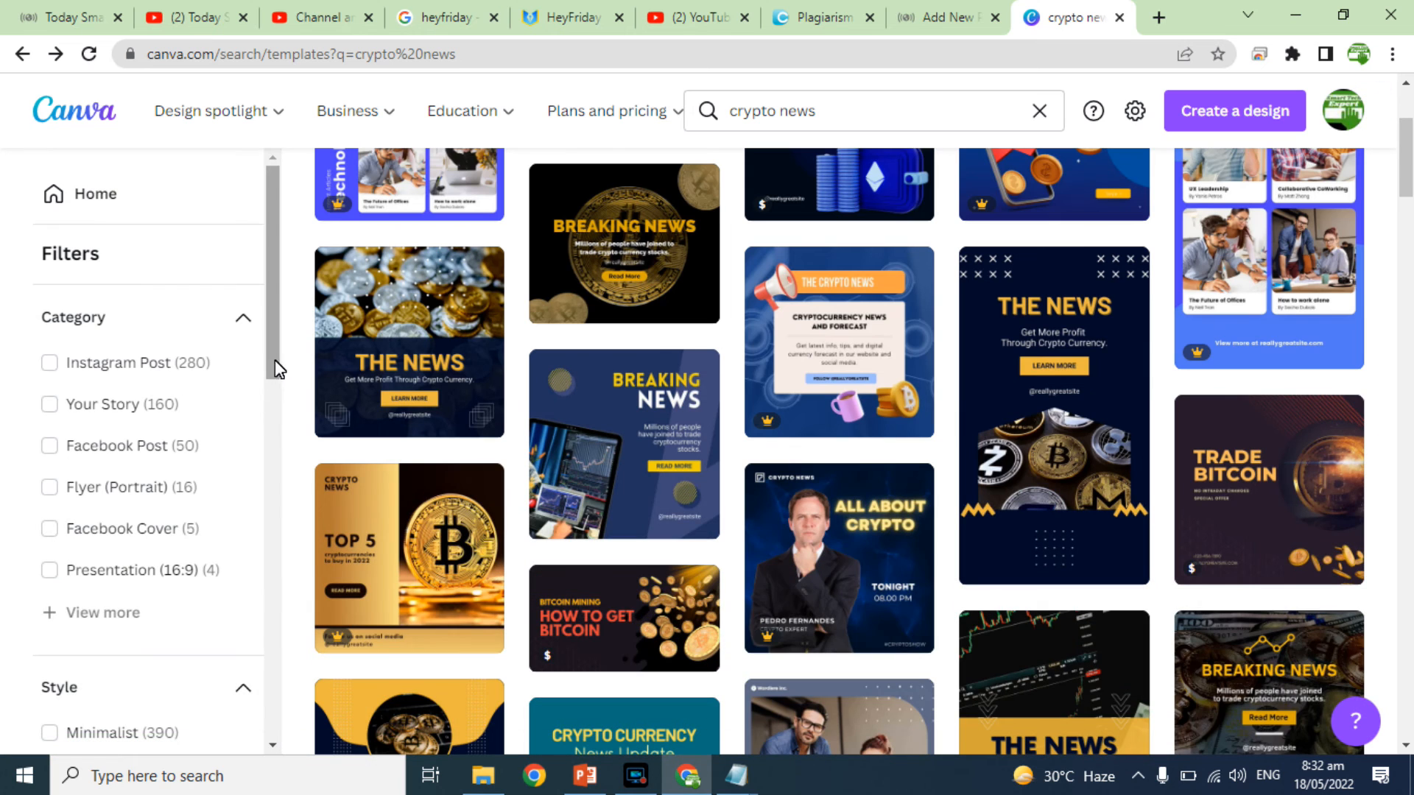
Filter the crypto news templates by price to show only free ones
{"action": "left_click_drag", "start_coordinate": [275, 349], "coordinate": [297, 707]}
{"action": "left_click", "coordinate": [50, 475]}
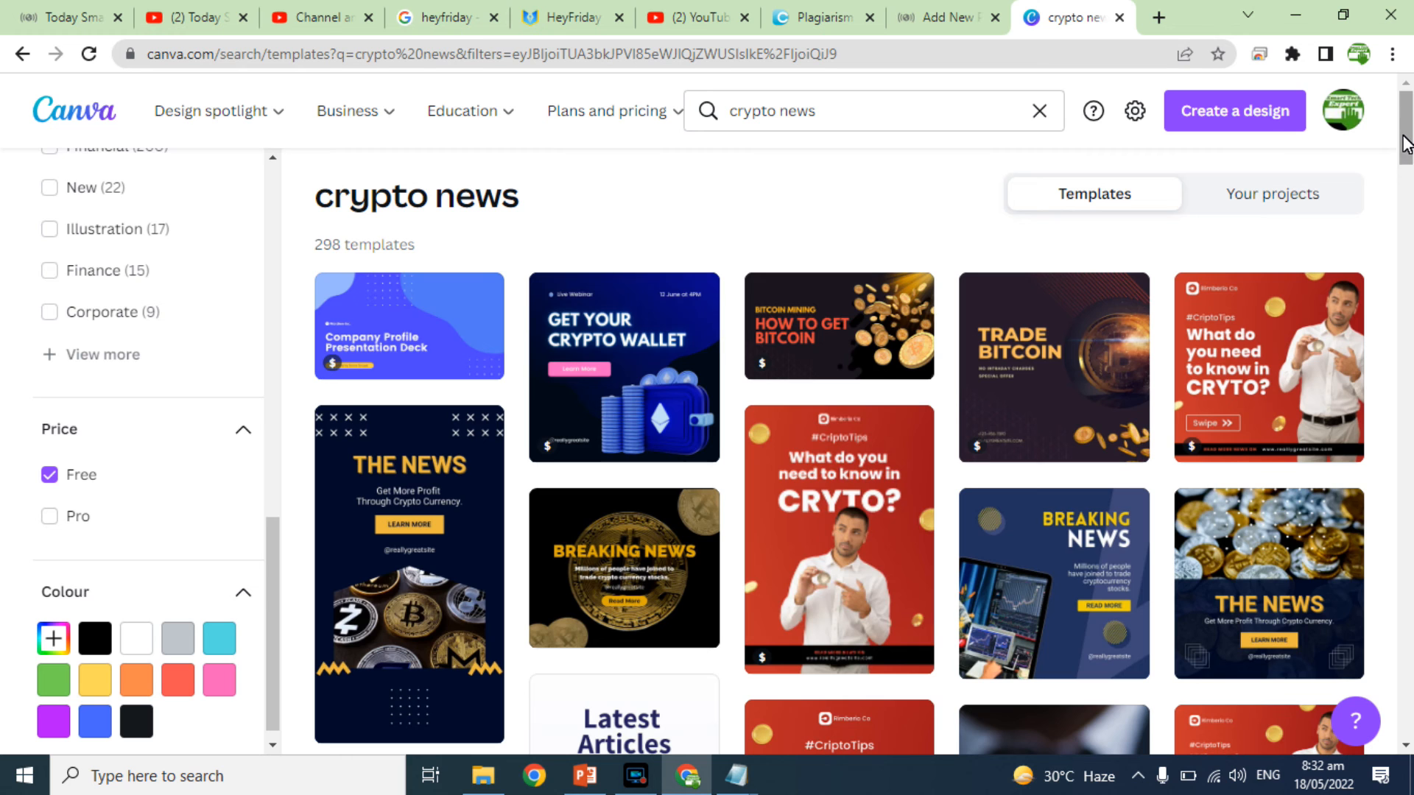
{"action": "left_click_drag", "start_coordinate": [1406, 139], "coordinate": [1406, 223]}
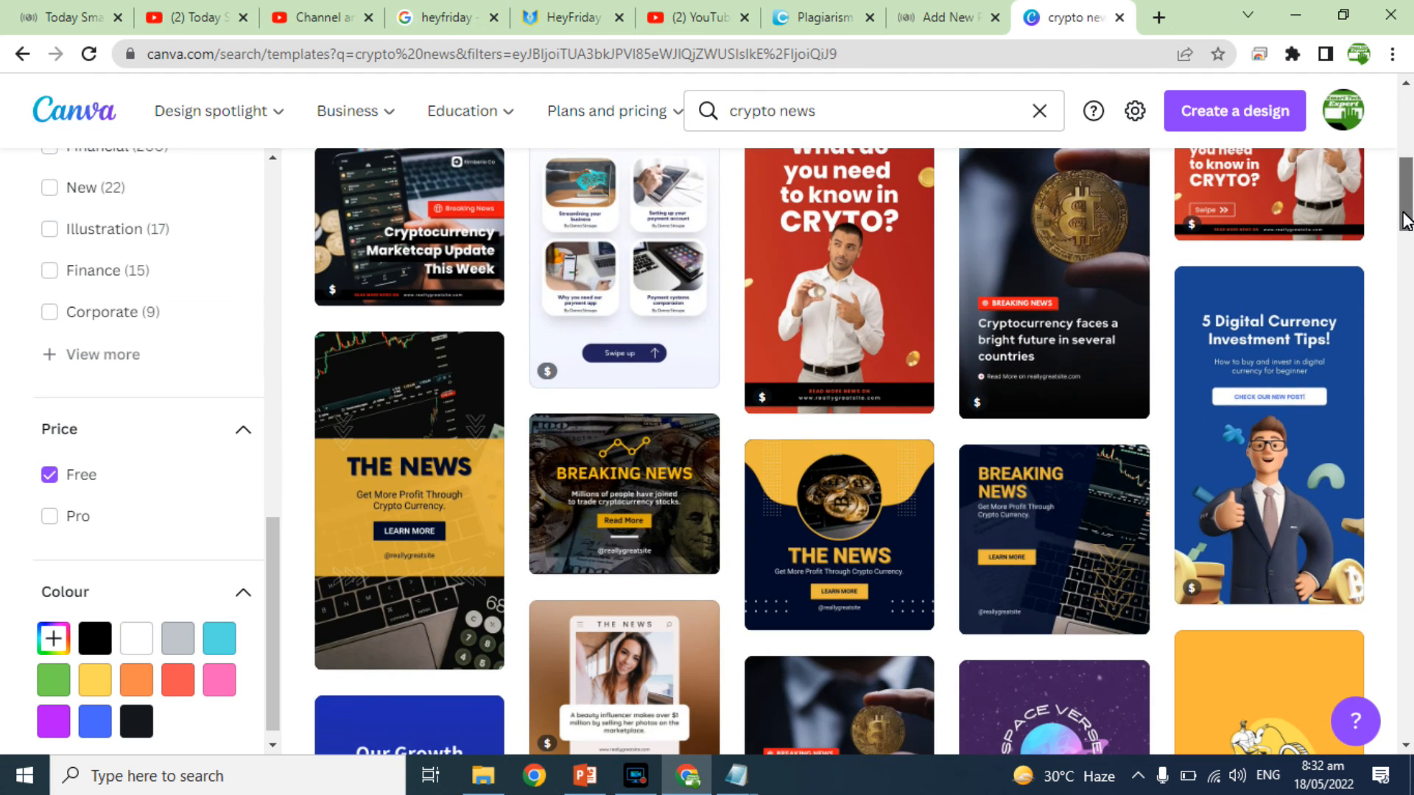
{"action": "left_click", "coordinate": [840, 506]}
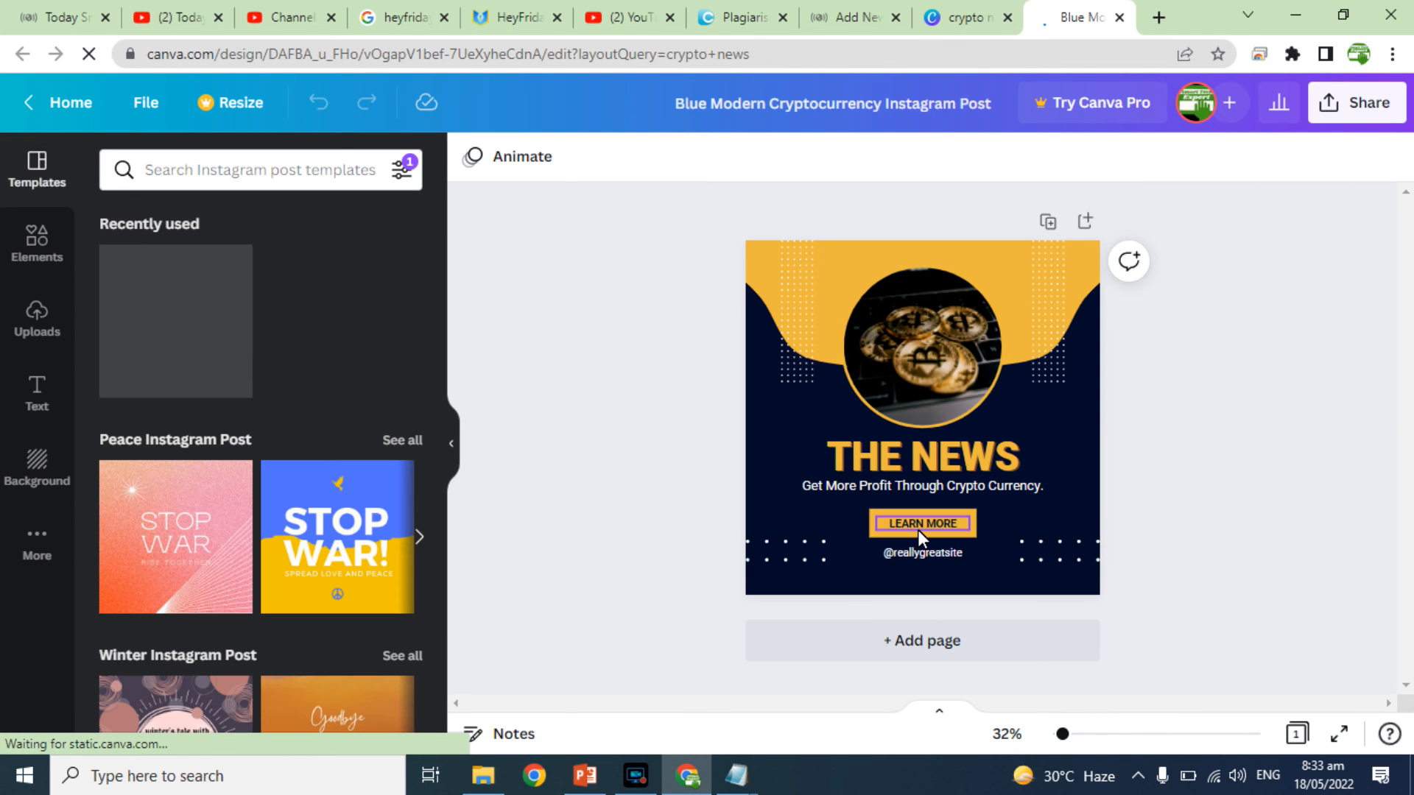
{"action": "left_click", "coordinate": [928, 558]}
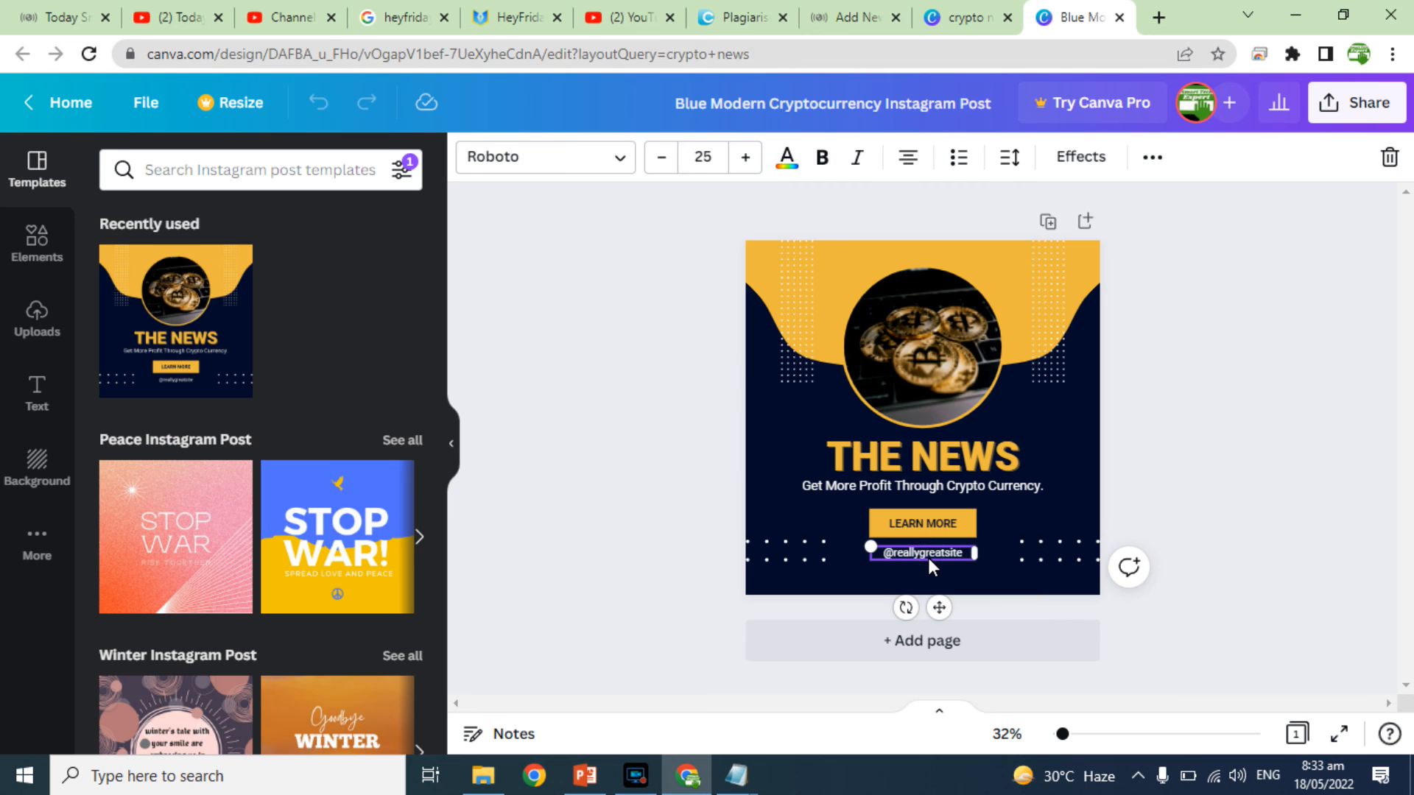
{"action": "key", "text": "Delete"}
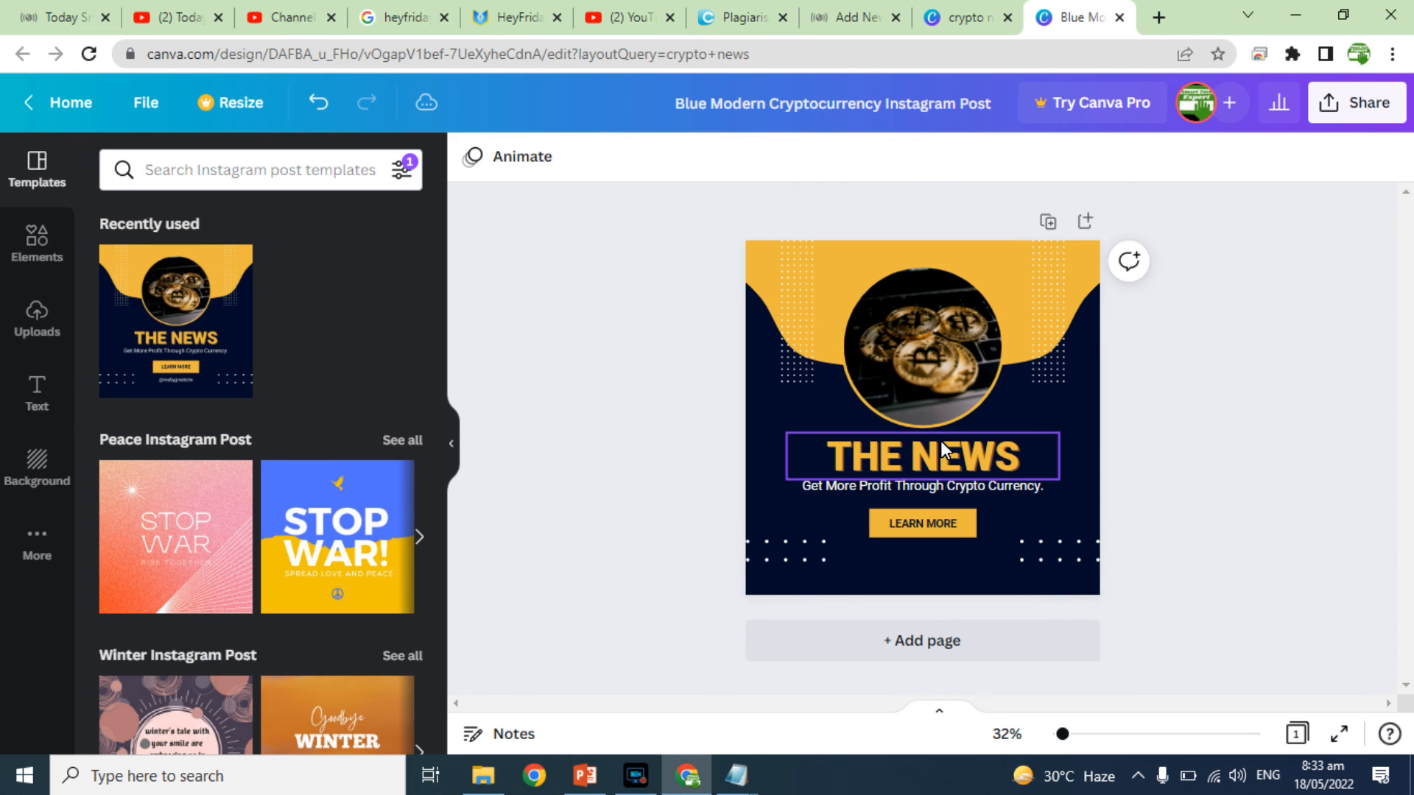
Copy the design's share link and download the design as a PNG at 1080 × 1080 px
{"action": "left_click", "coordinate": [1357, 109]}
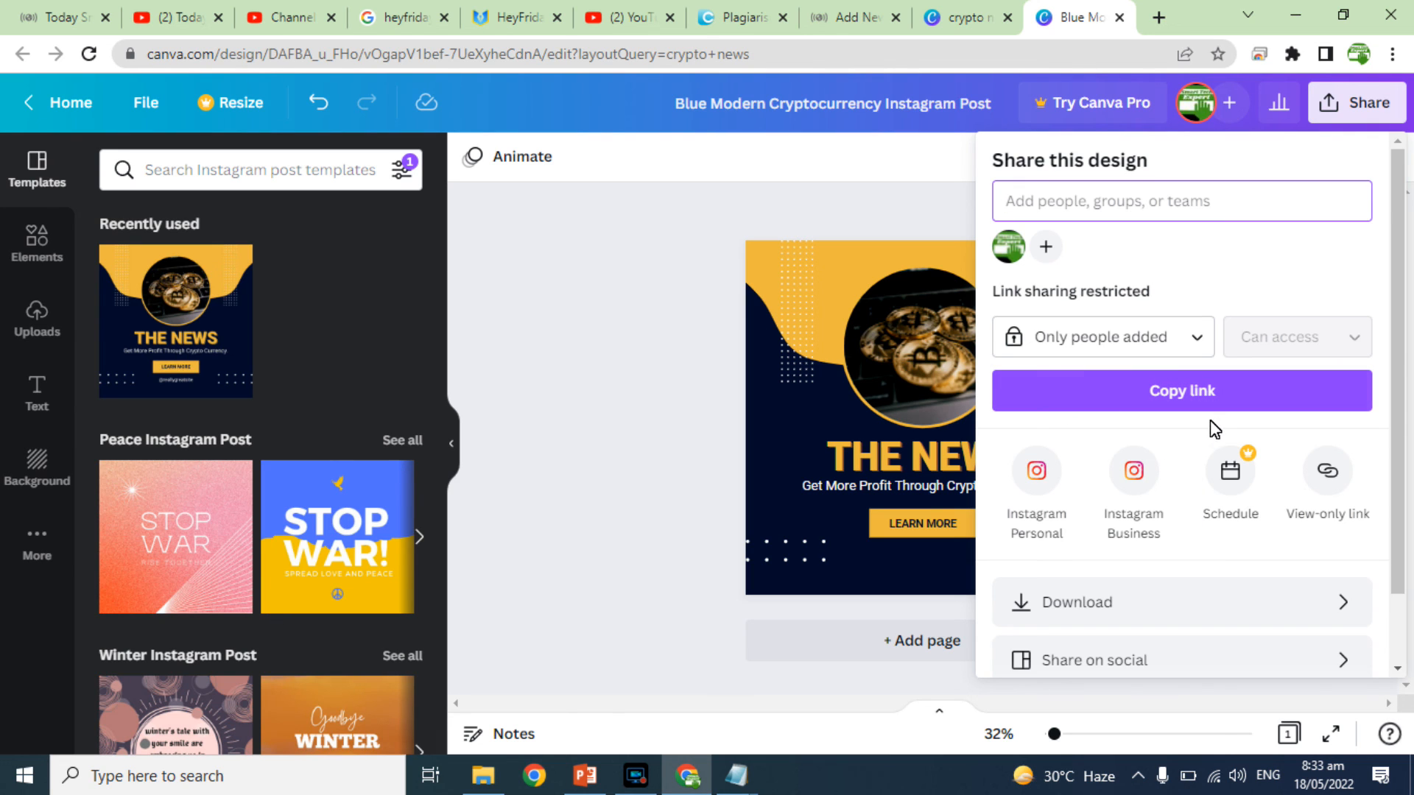
{"action": "left_click", "coordinate": [1234, 392]}
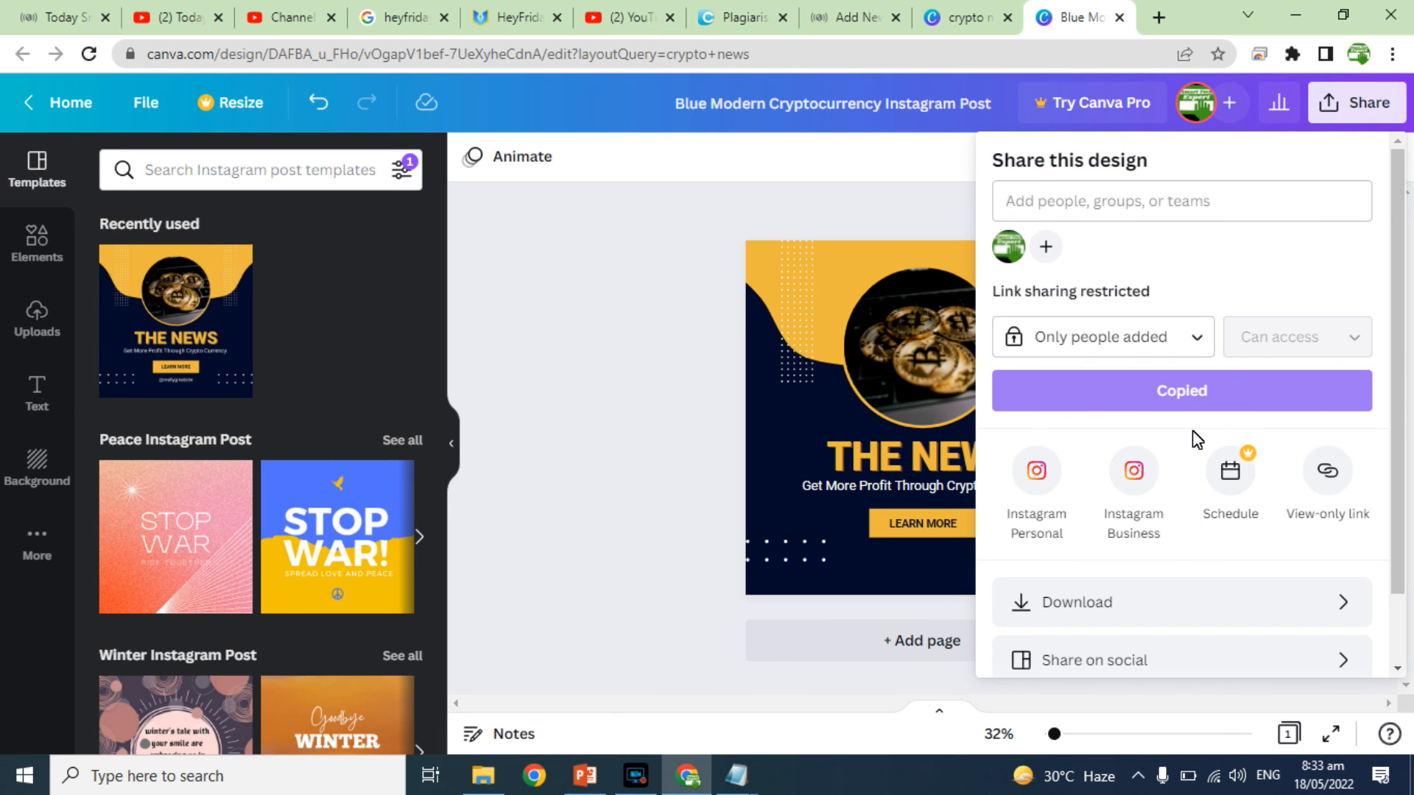
{"action": "left_click", "coordinate": [1151, 586]}
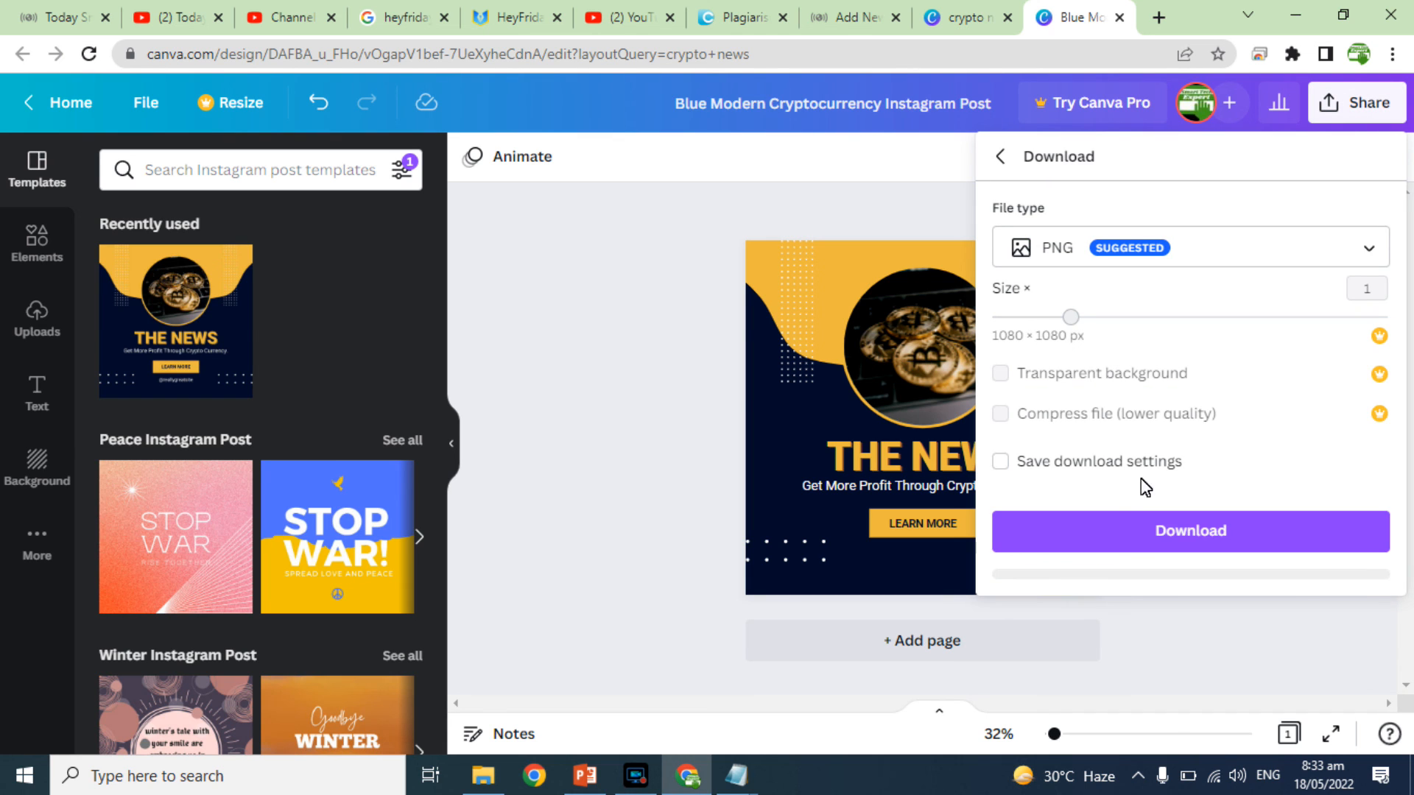
{"action": "left_click", "coordinate": [1141, 512]}
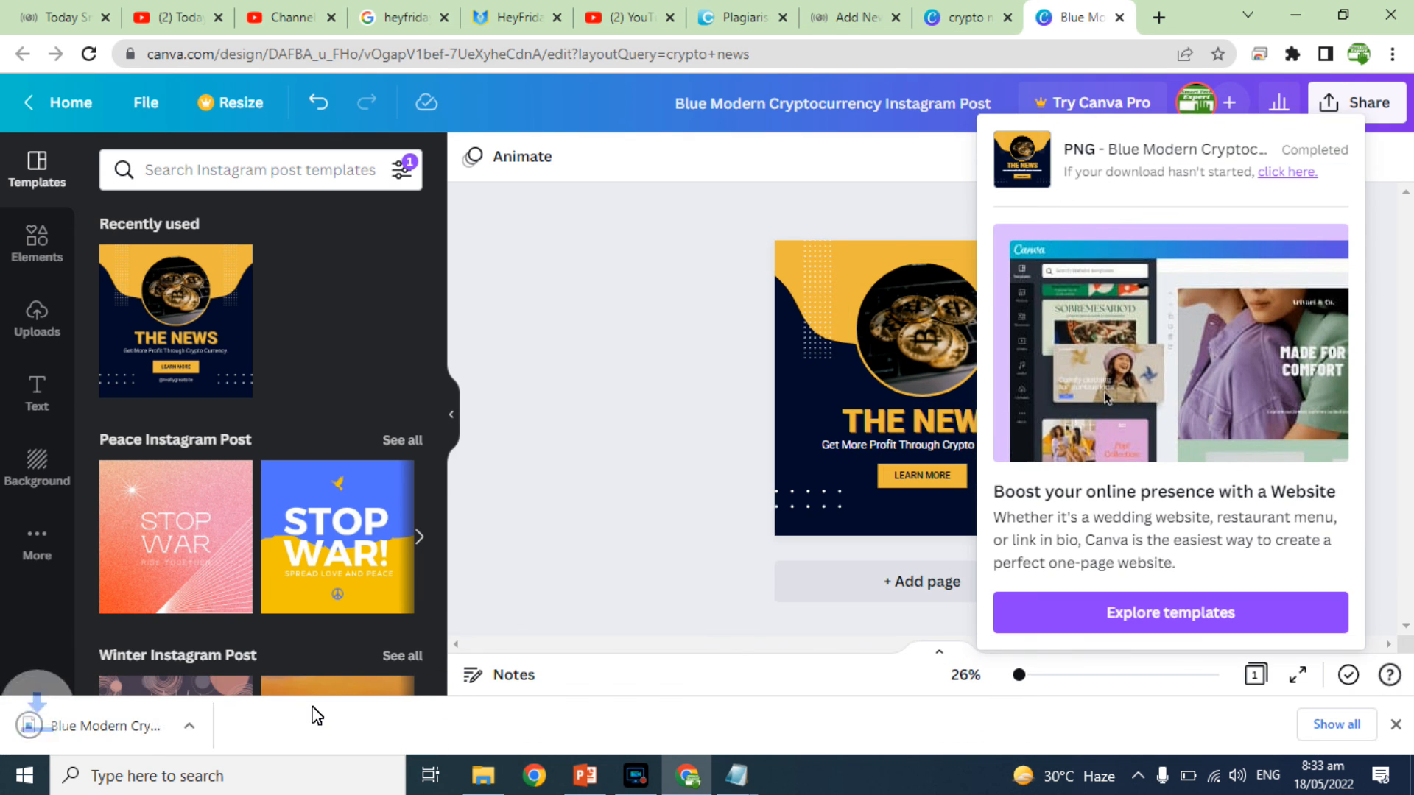
Upload the Blue Modern Cryptocurrency Instagram Post PNG from Downloads for the WordPress post's featured image
{"action": "left_click", "coordinate": [814, 11]}
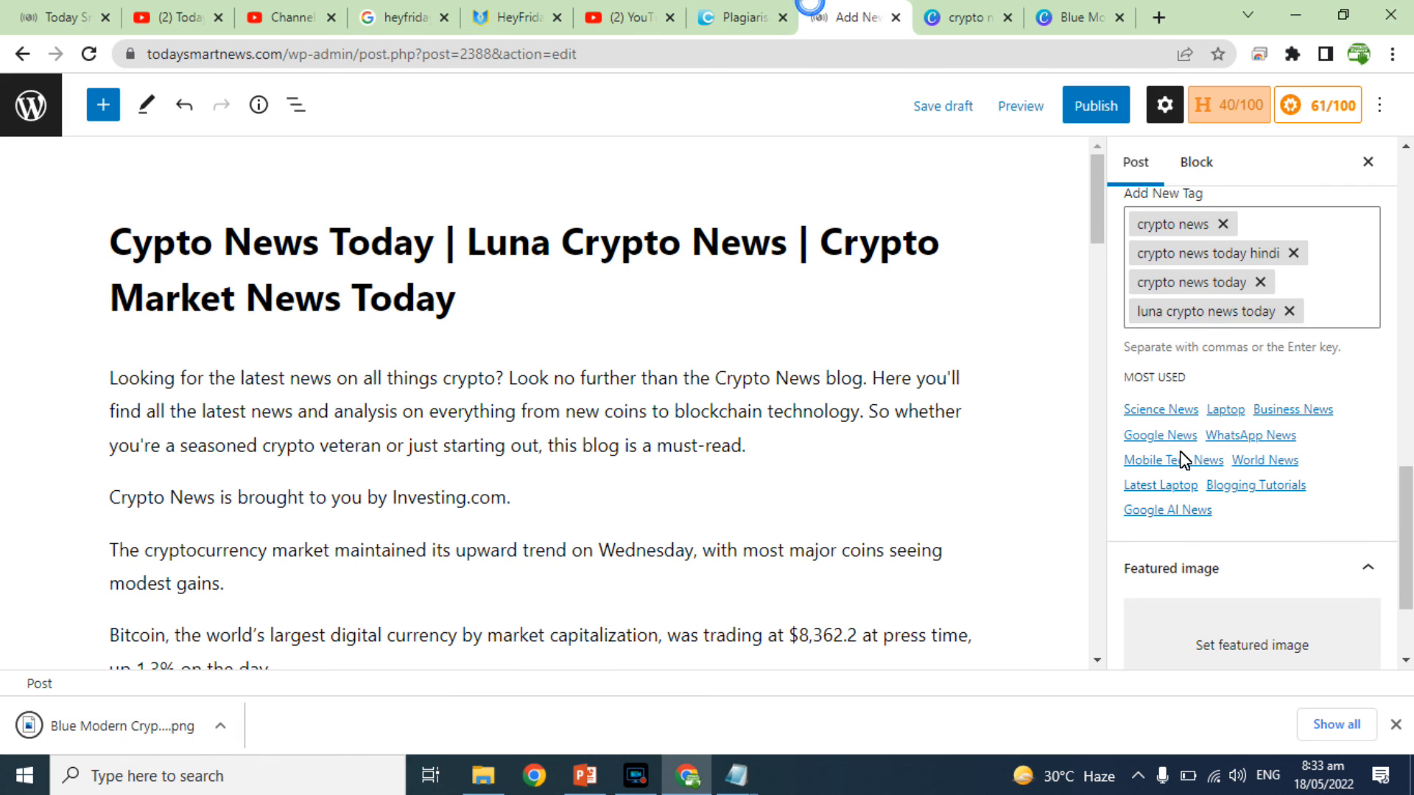
{"action": "left_click", "coordinate": [1206, 645]}
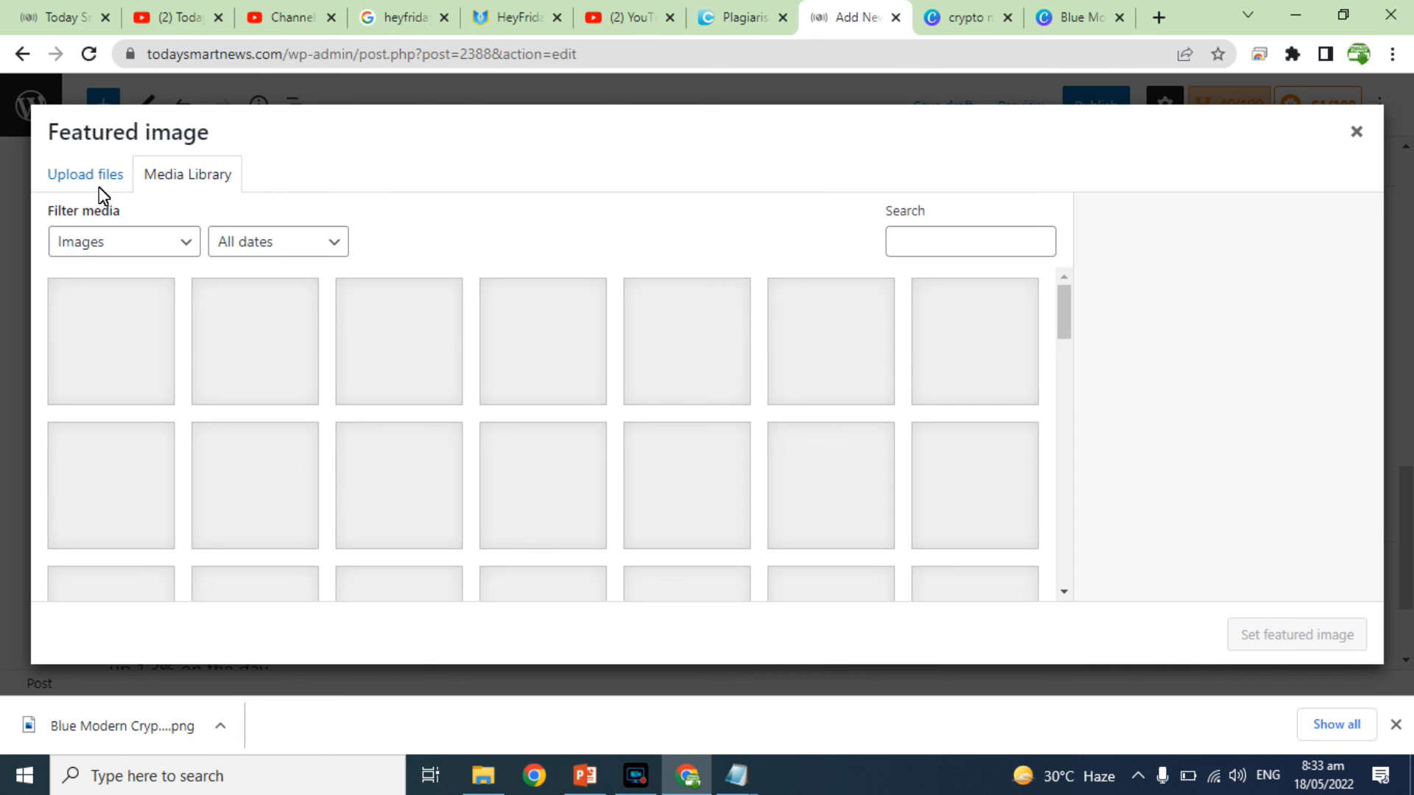
{"action": "left_click", "coordinate": [102, 180]}
{"action": "left_click", "coordinate": [682, 431]}
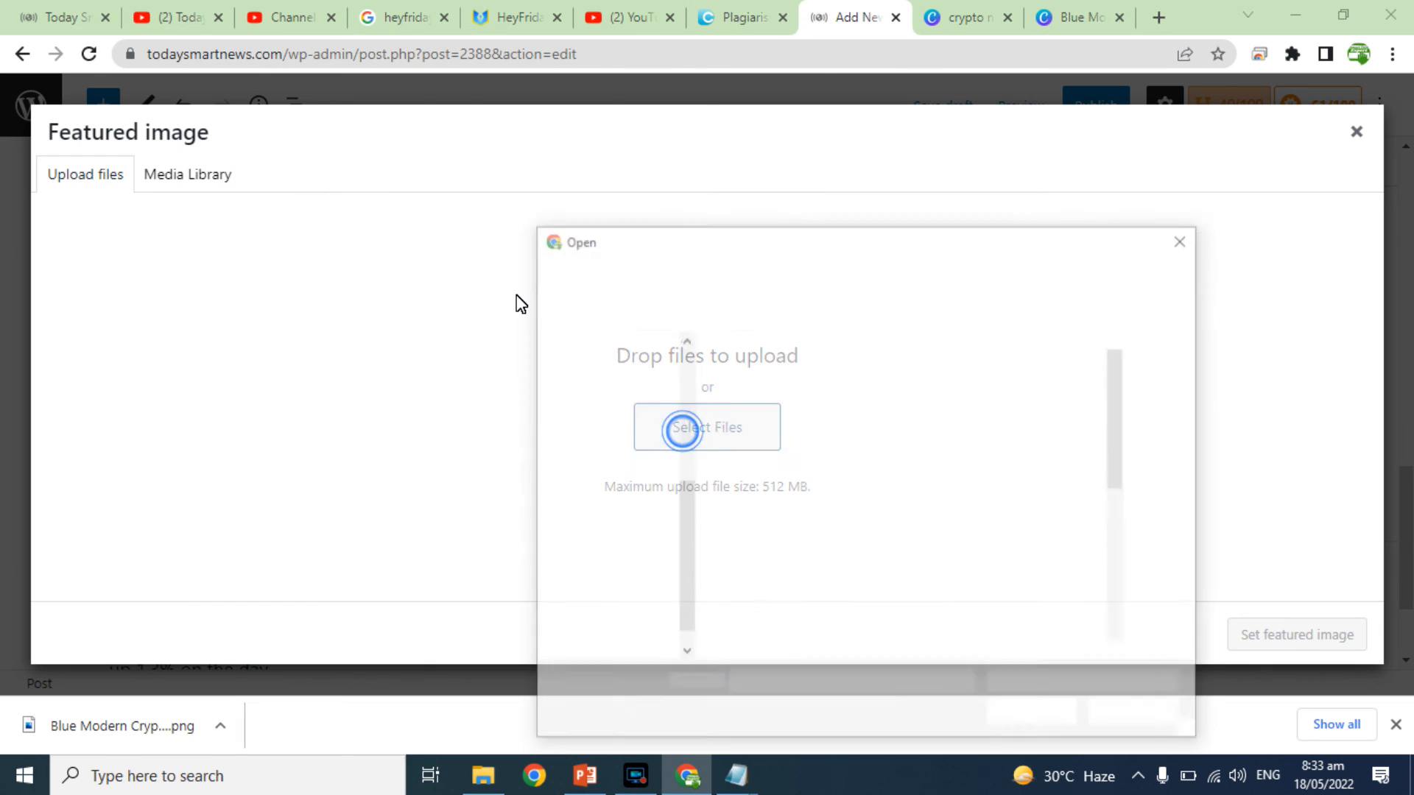
{"action": "left_click", "coordinate": [617, 483]}
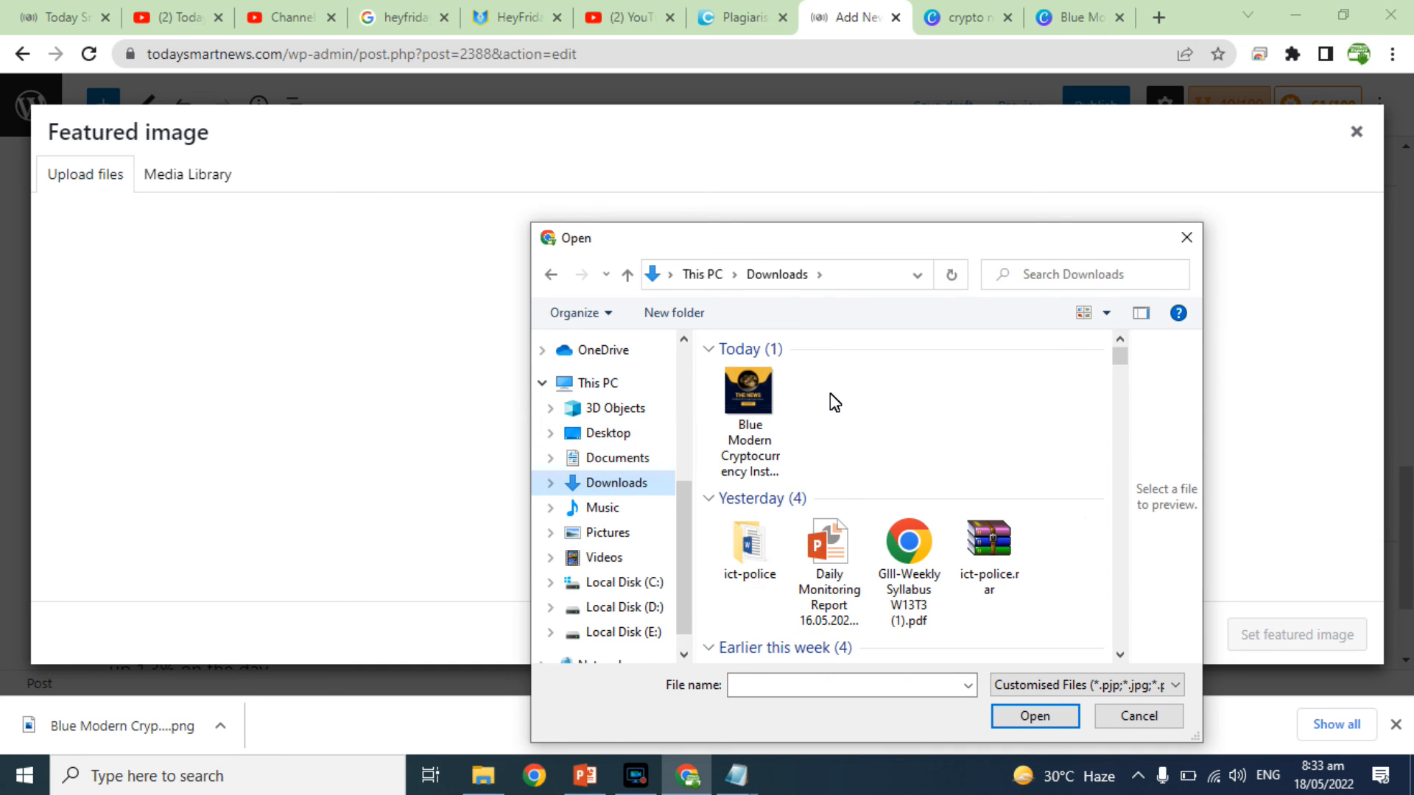
{"action": "double_click", "coordinate": [764, 399]}
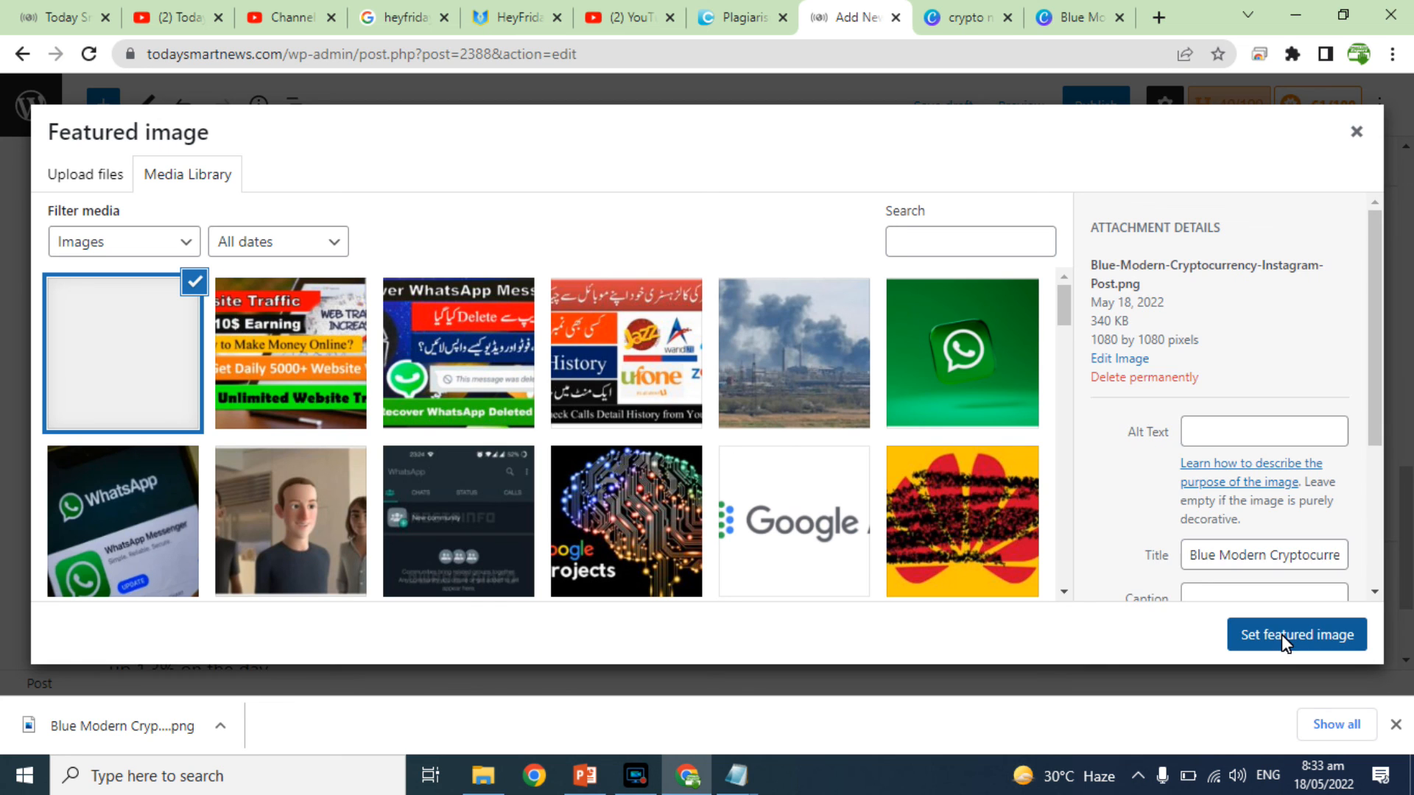
Set the uploaded crypto news picture as the featured image and publish the post
{"action": "left_click", "coordinate": [1288, 631]}
{"action": "left_click", "coordinate": [1102, 101]}
{"action": "left_click", "coordinate": [1168, 105]}
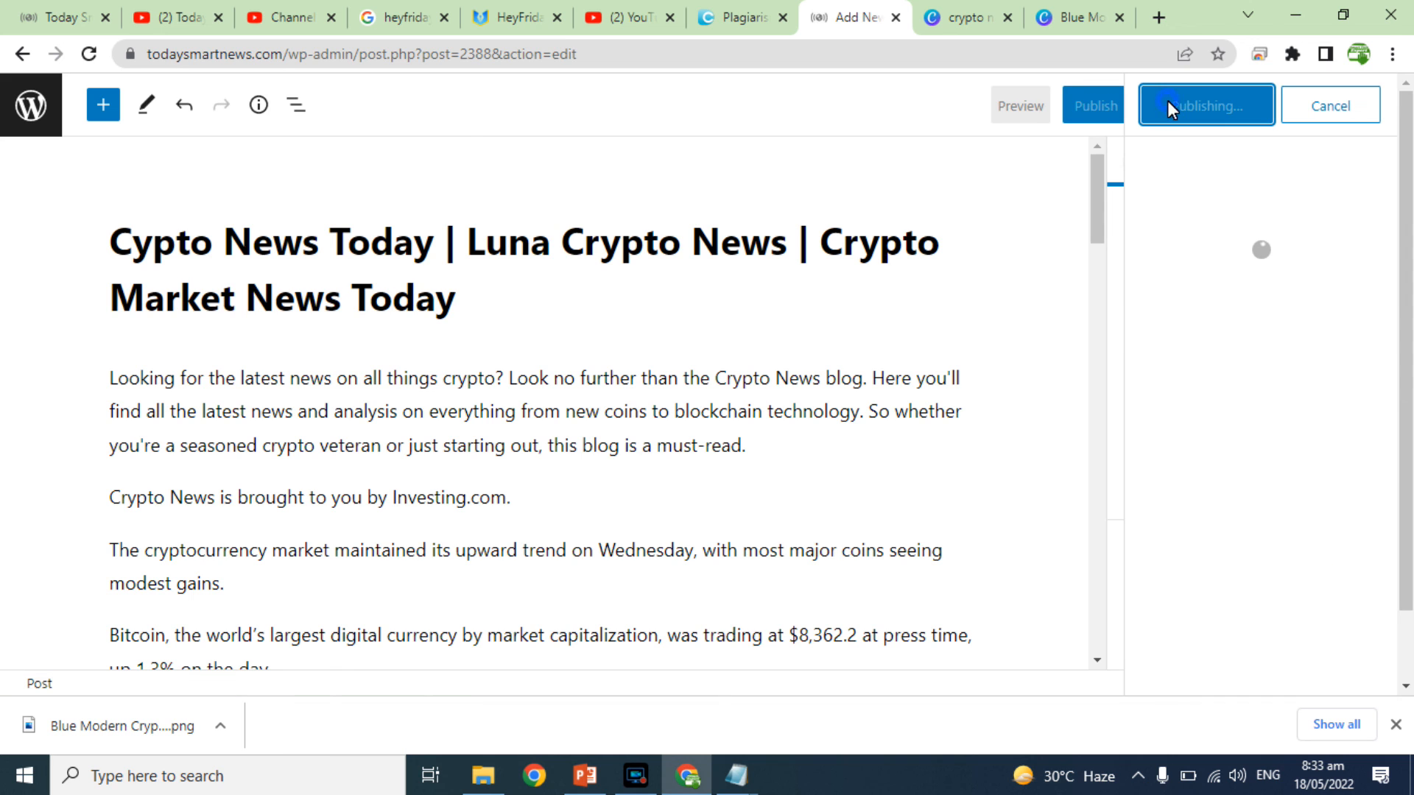
Reload the Today Smart News homepage and open the newly published crypto post to review it
{"action": "left_click", "coordinate": [44, 16]}
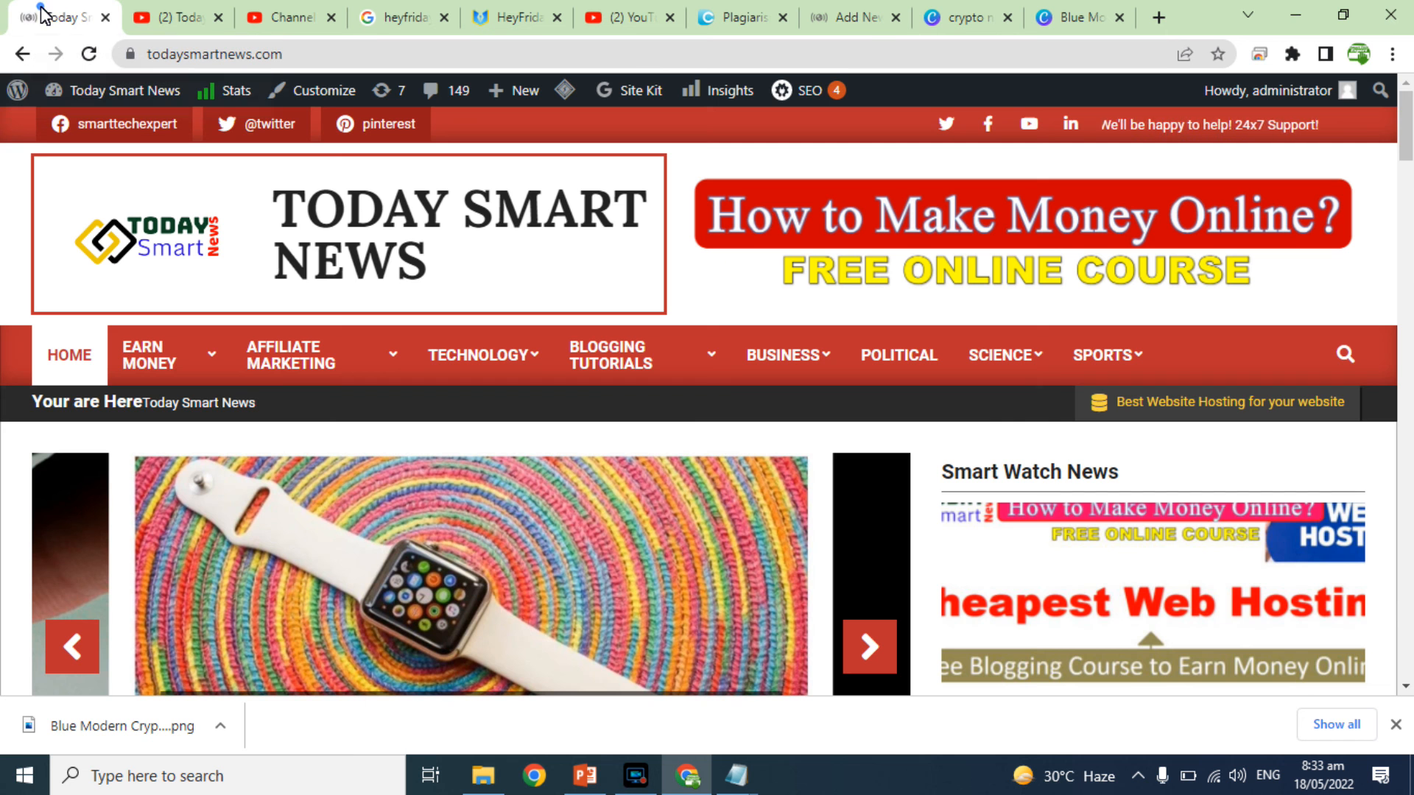
{"action": "left_click", "coordinate": [89, 53]}
{"action": "left_click_drag", "start_coordinate": [1410, 123], "coordinate": [1410, 217]}
{"action": "left_click", "coordinate": [429, 415]}
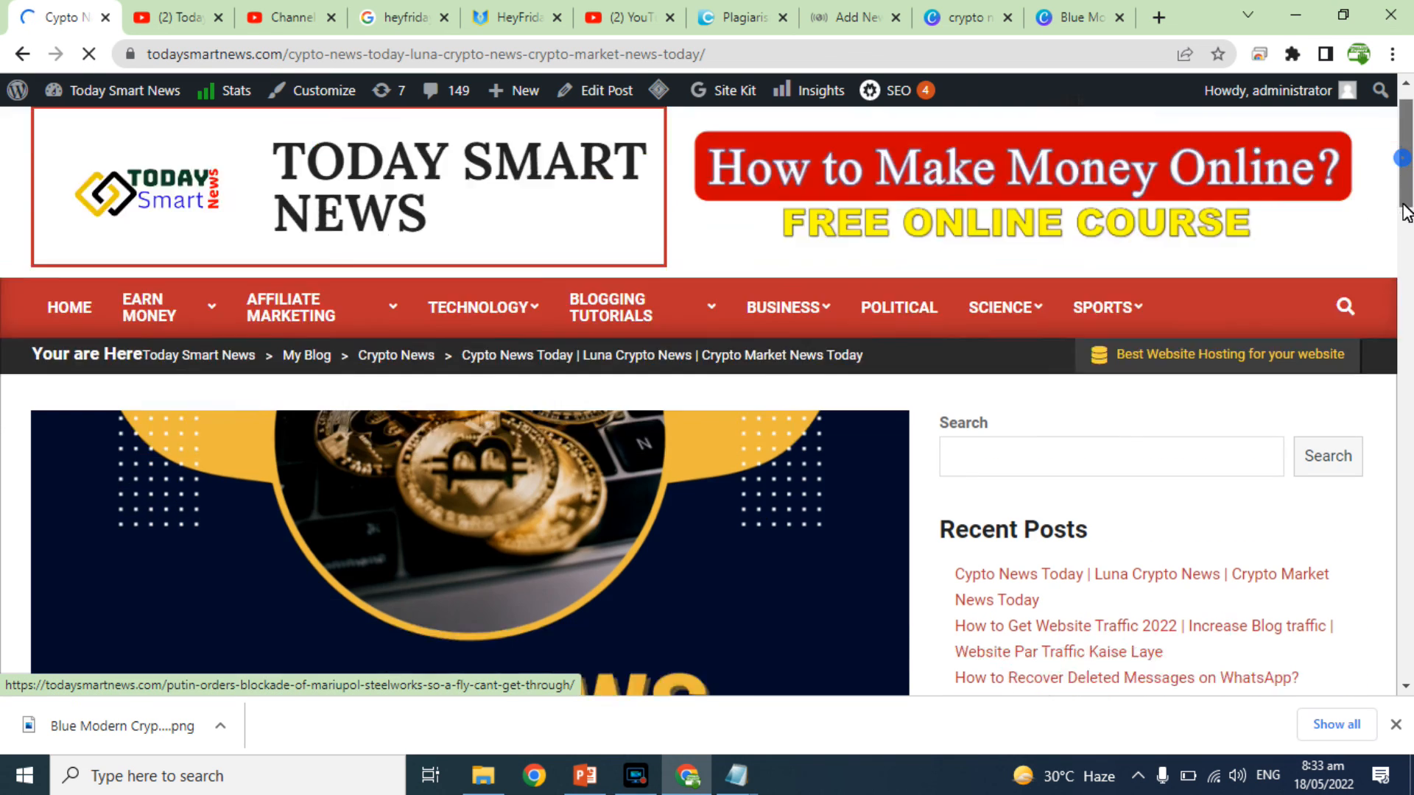
{"action": "left_click_drag", "start_coordinate": [1403, 165], "coordinate": [1337, 151]}
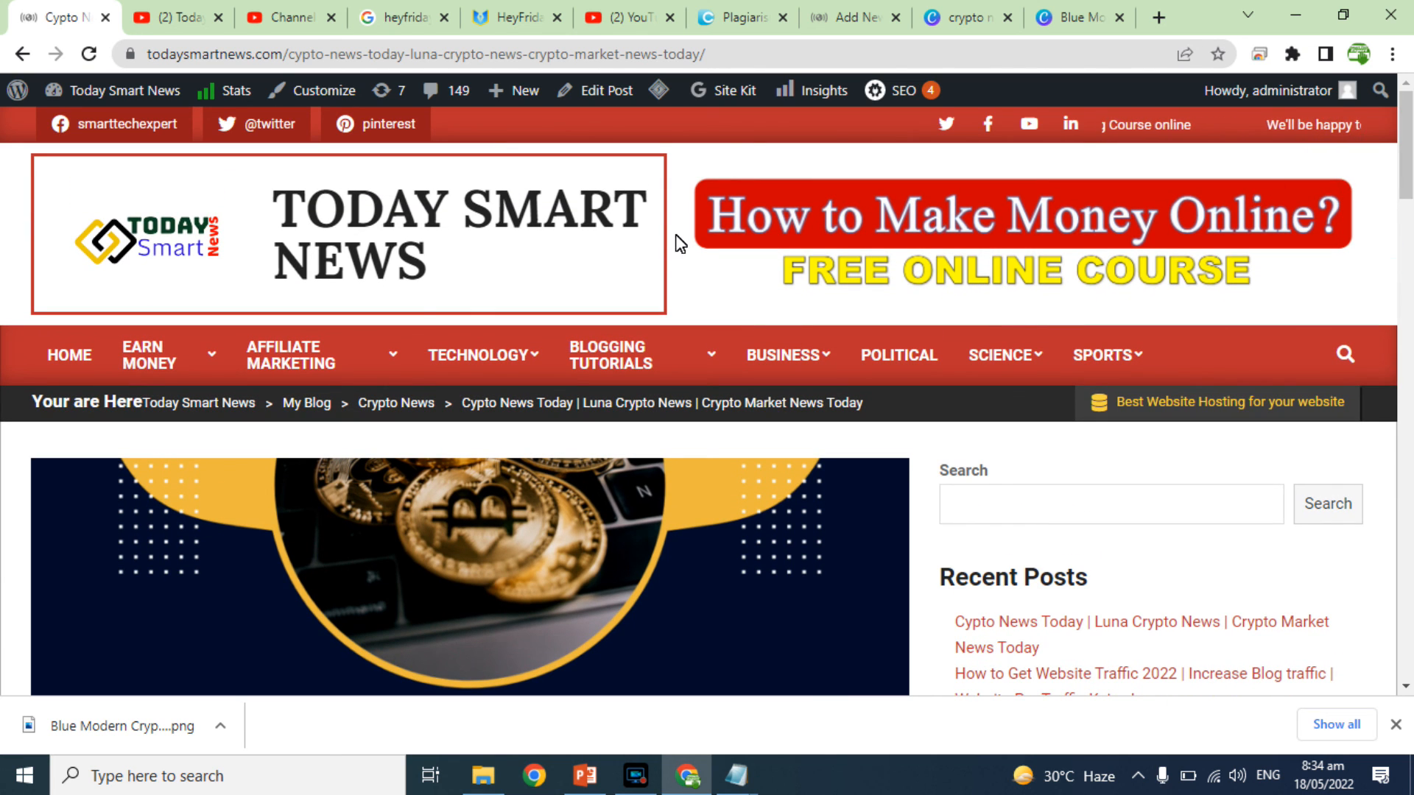
Switch to YouTube to view the "Today Smart News - Free Blogging" playlist
{"action": "left_click", "coordinate": [189, 10]}
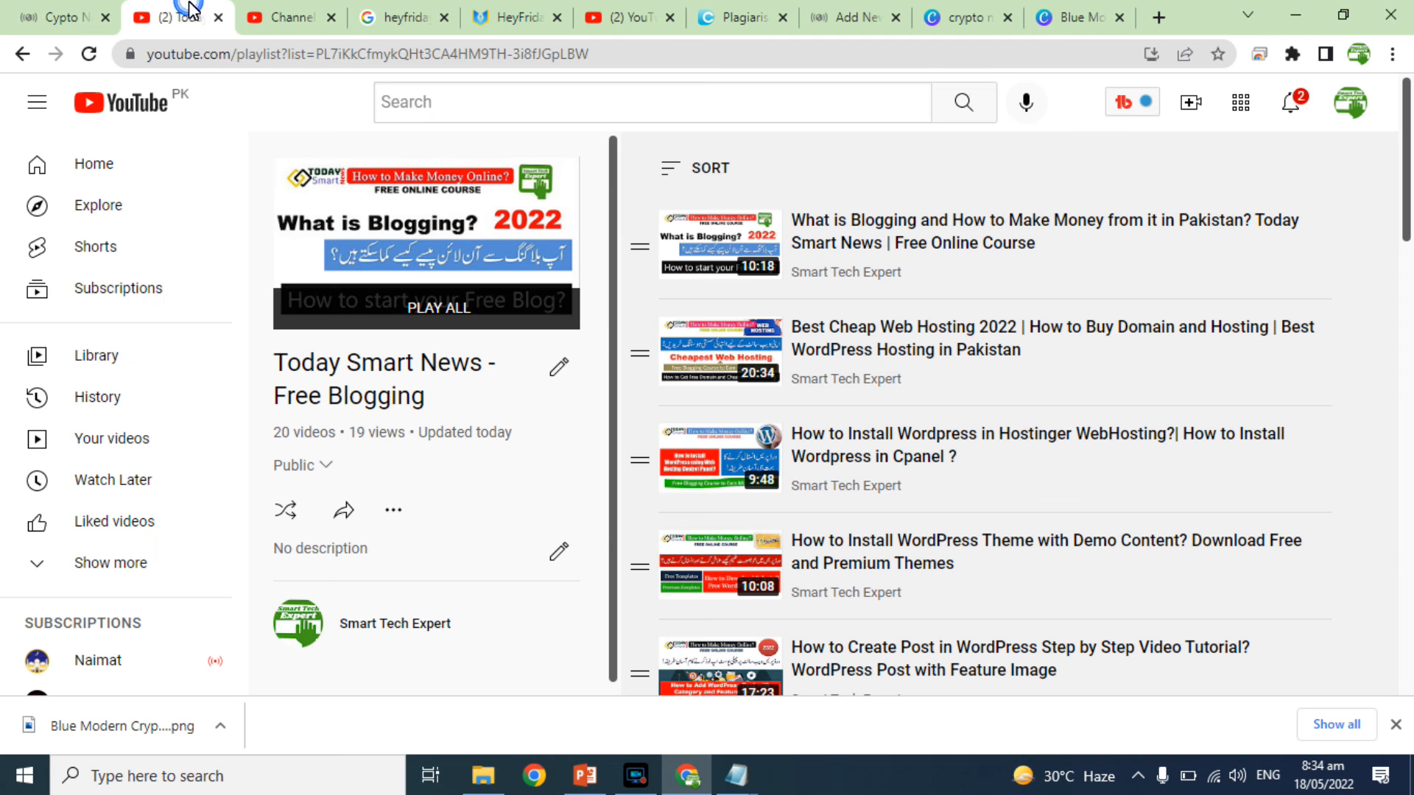